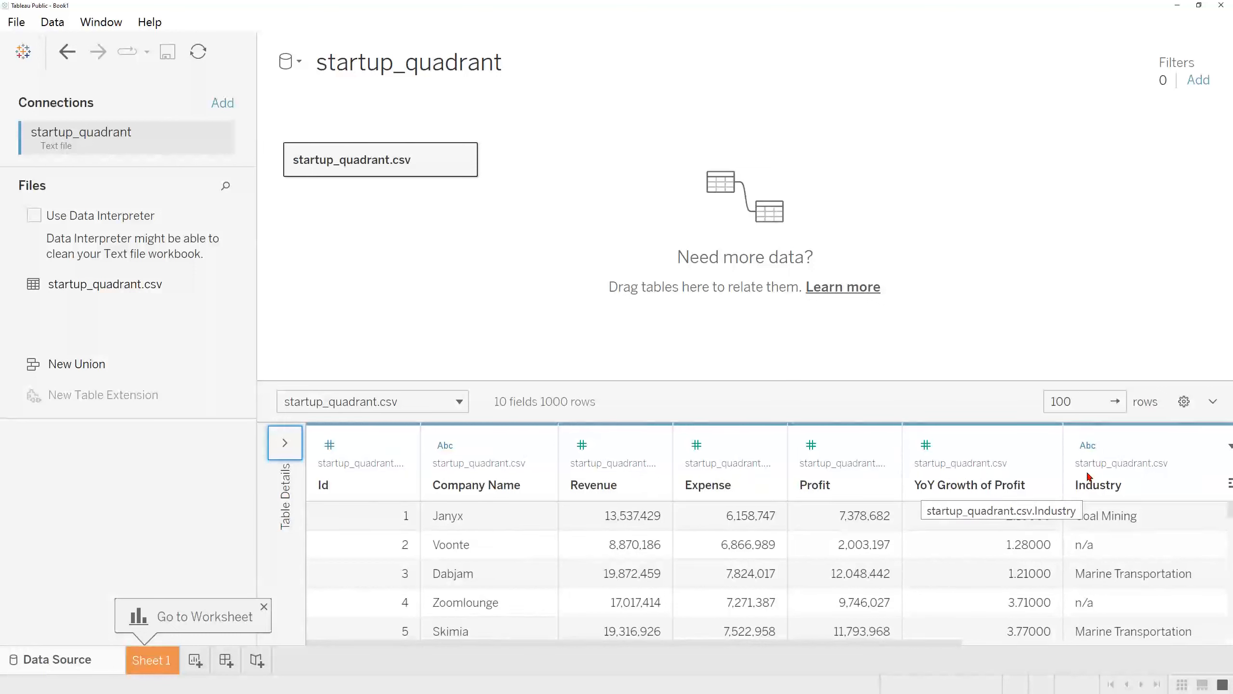
Step: On Sheet 1, plot Revenue on the columns against Expense on the rows
{"action": "left_click_drag", "start_coordinate": [922, 642], "coordinate": [889, 650]}
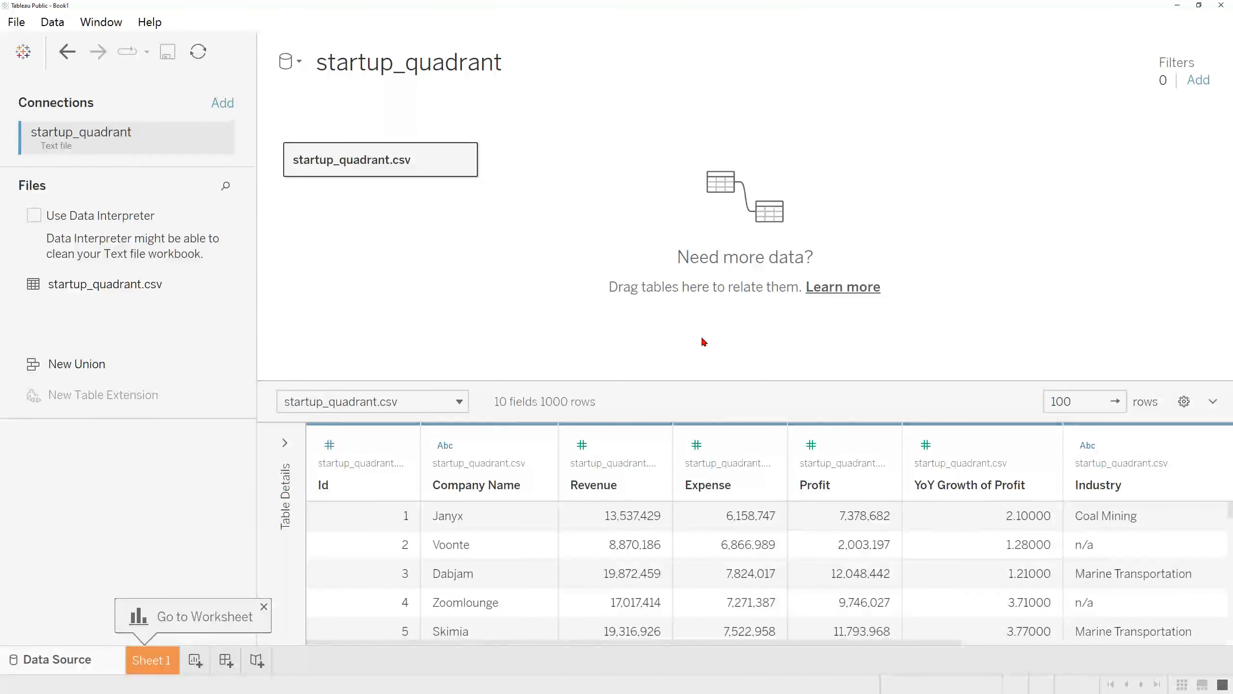
{"action": "left_click", "coordinate": [156, 660]}
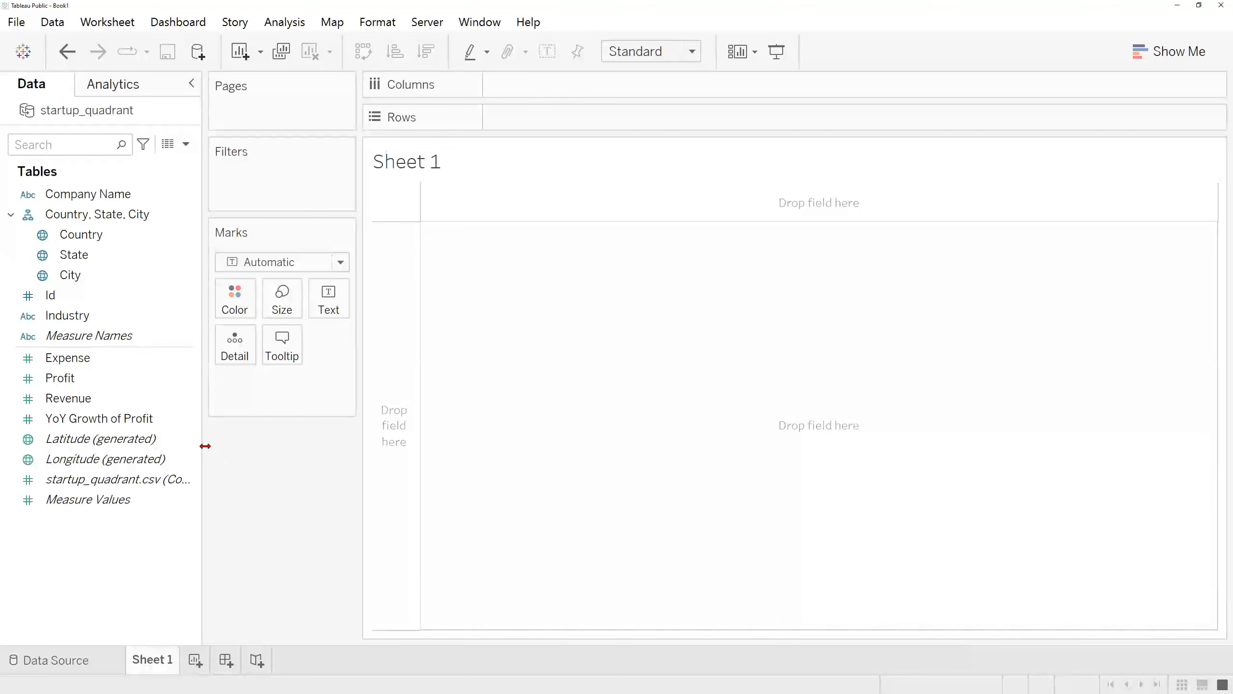
{"action": "left_click_drag", "start_coordinate": [205, 446], "coordinate": [224, 447]}
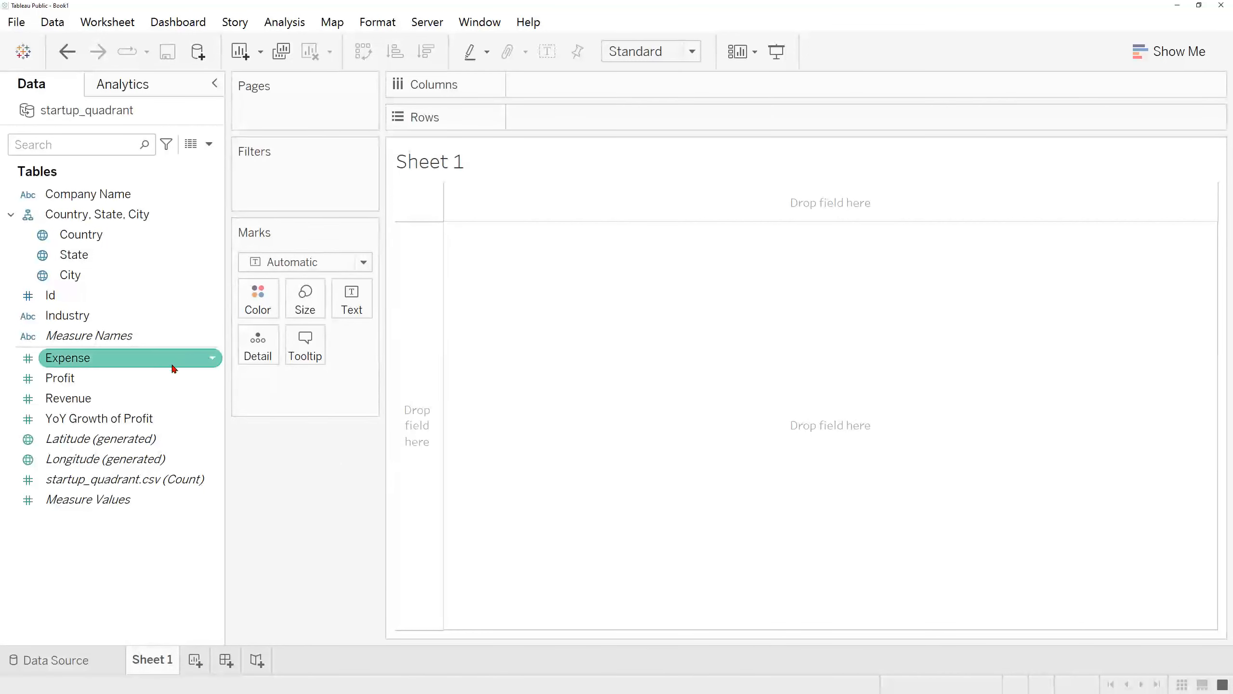
{"action": "left_click_drag", "start_coordinate": [160, 396], "coordinate": [586, 86]}
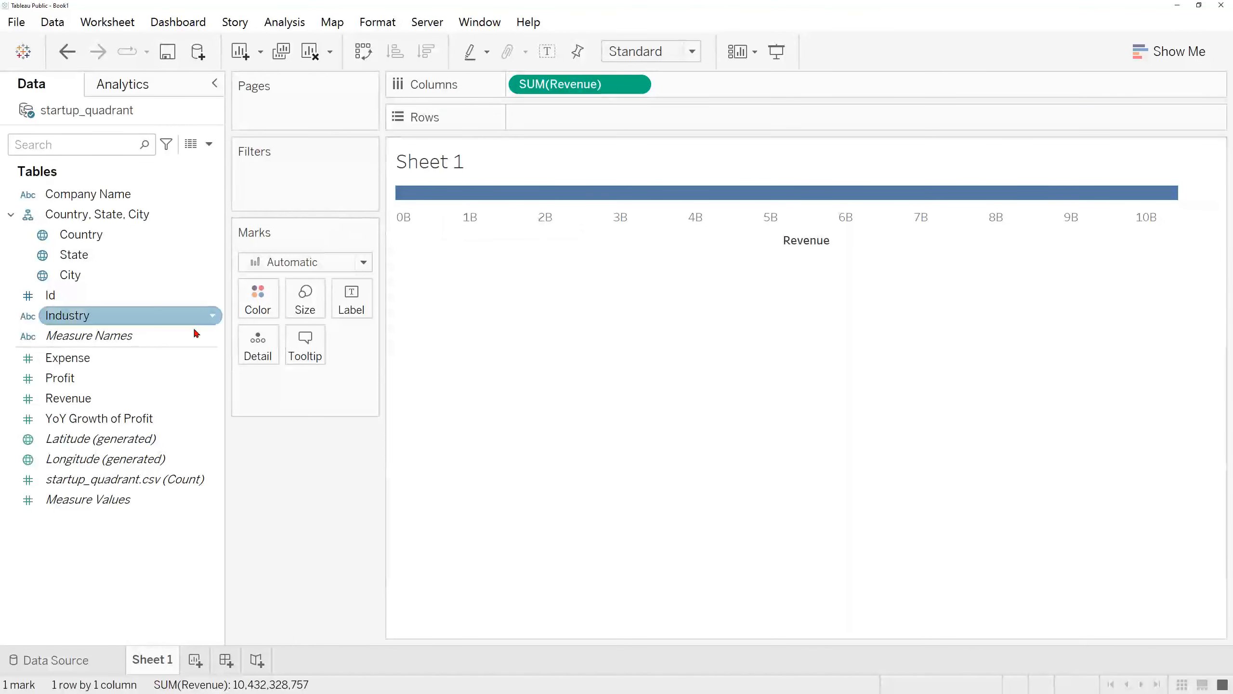
{"action": "left_click_drag", "start_coordinate": [116, 363], "coordinate": [576, 124]}
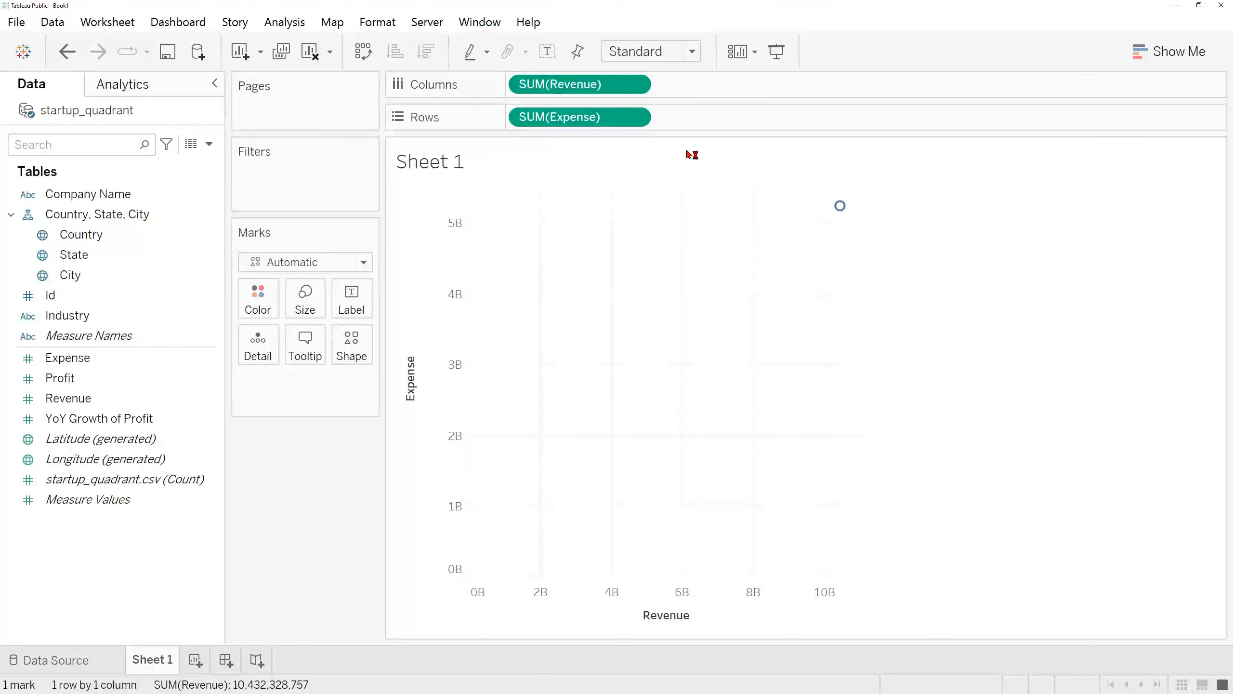
Step: Turn off Aggregate Measures for the scatter plot and set its mark type to Circle
{"action": "left_click", "coordinate": [298, 30]}
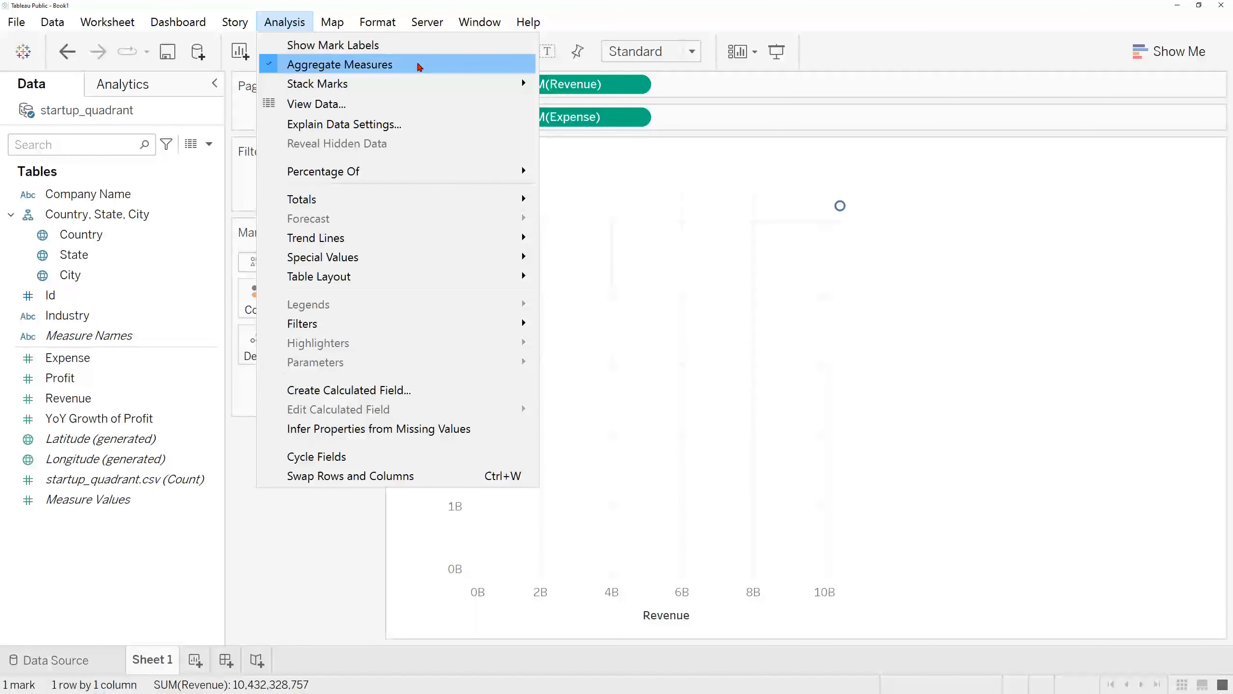
{"action": "left_click", "coordinate": [419, 67]}
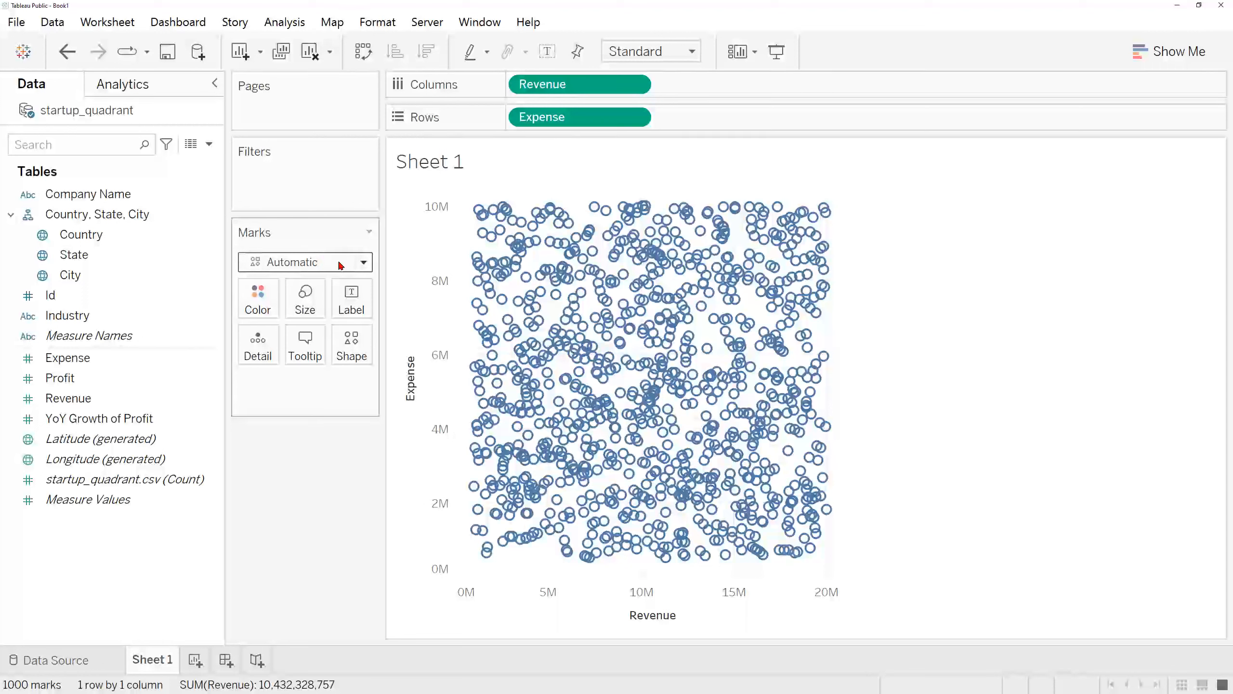
{"action": "left_click", "coordinate": [364, 266]}
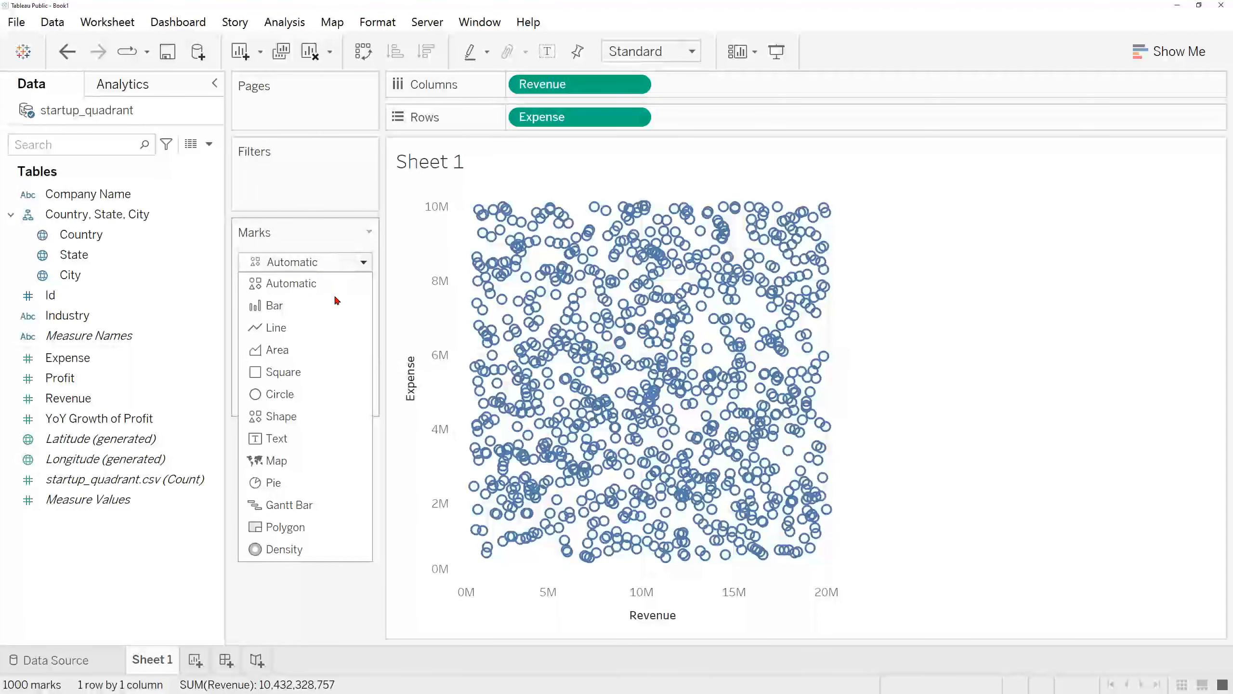
{"action": "left_click", "coordinate": [330, 397]}
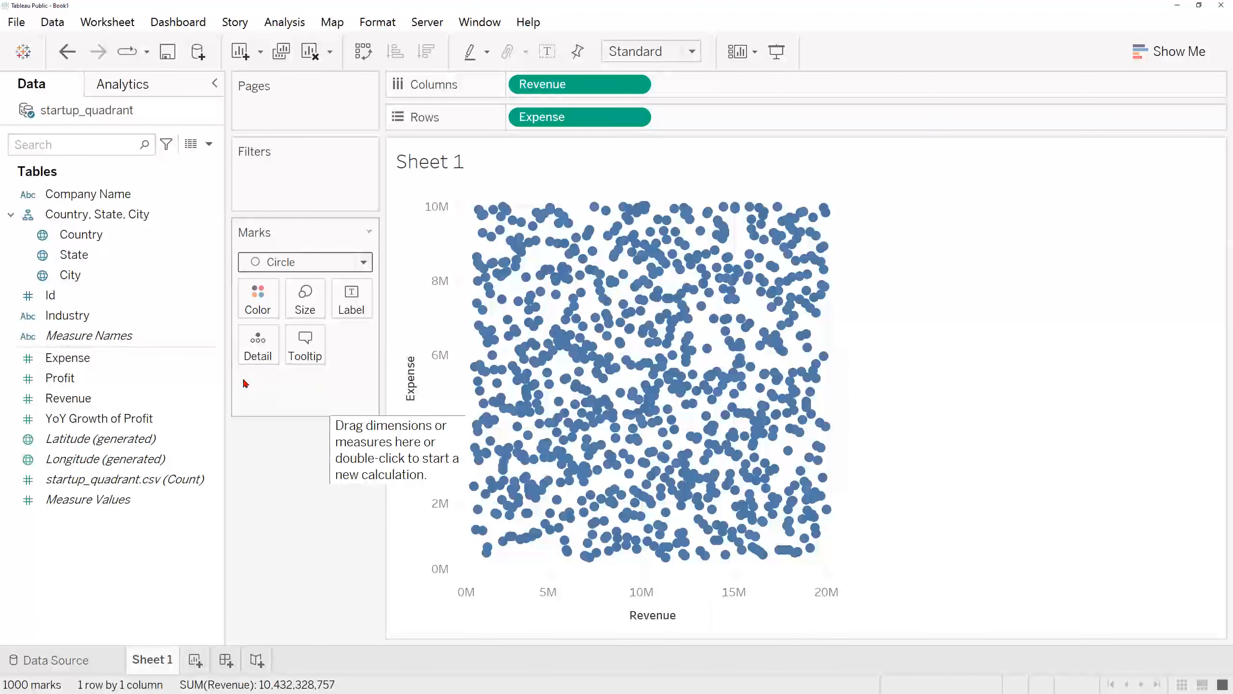
Step: Size the circles by Revenue and set their colour opacity to 50%
{"action": "left_click_drag", "start_coordinate": [116, 407], "coordinate": [308, 307]}
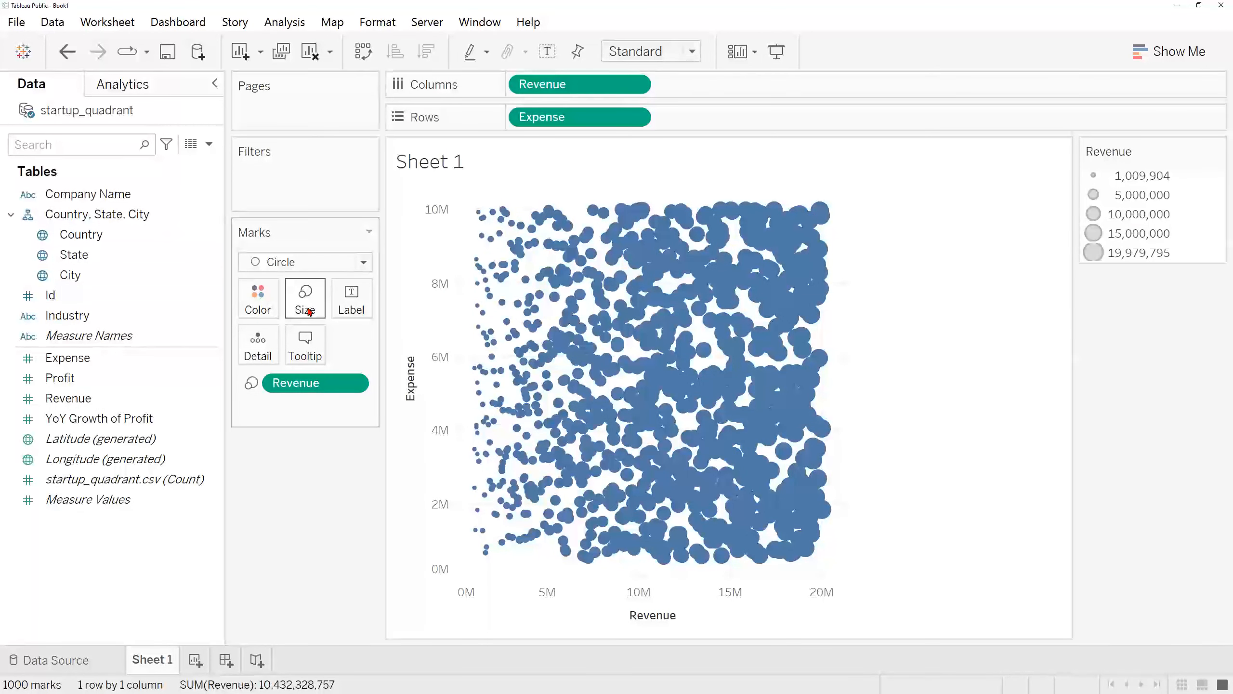
{"action": "left_click", "coordinate": [267, 303]}
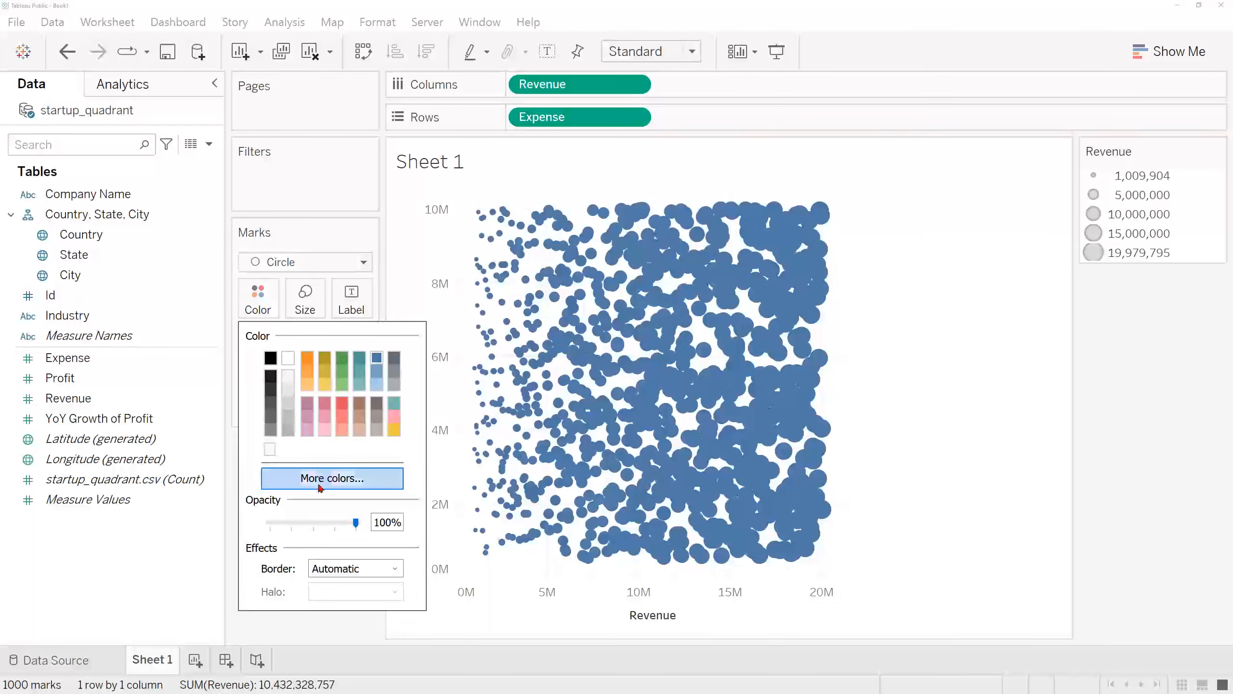
{"action": "left_click", "coordinate": [315, 523]}
{"action": "left_click_drag", "start_coordinate": [316, 525], "coordinate": [317, 525]}
{"action": "left_click", "coordinate": [386, 520]}
{"action": "key", "text": "BackSpace"}
{"action": "type", "text": "0"}
{"action": "key", "text": "Return"}
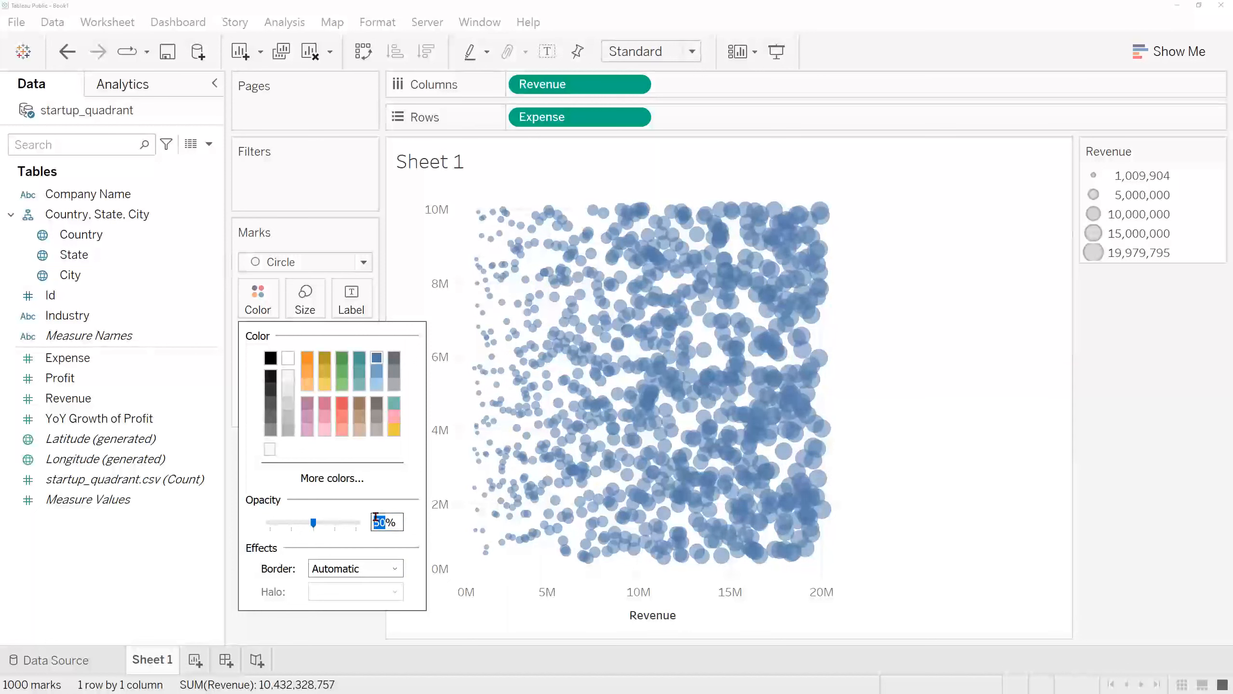
{"action": "left_click", "coordinate": [910, 340]}
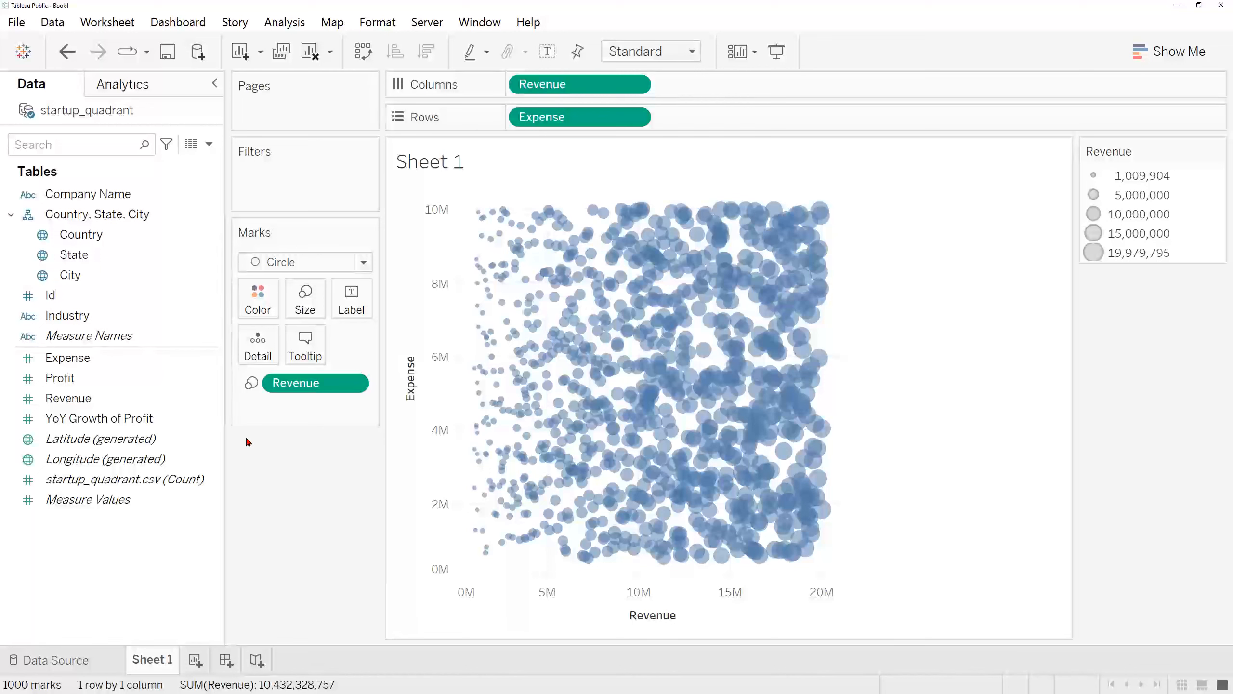
Step: Start a new parameter named Revenue Cutoff with the Integer data type
{"action": "left_click", "coordinate": [212, 146]}
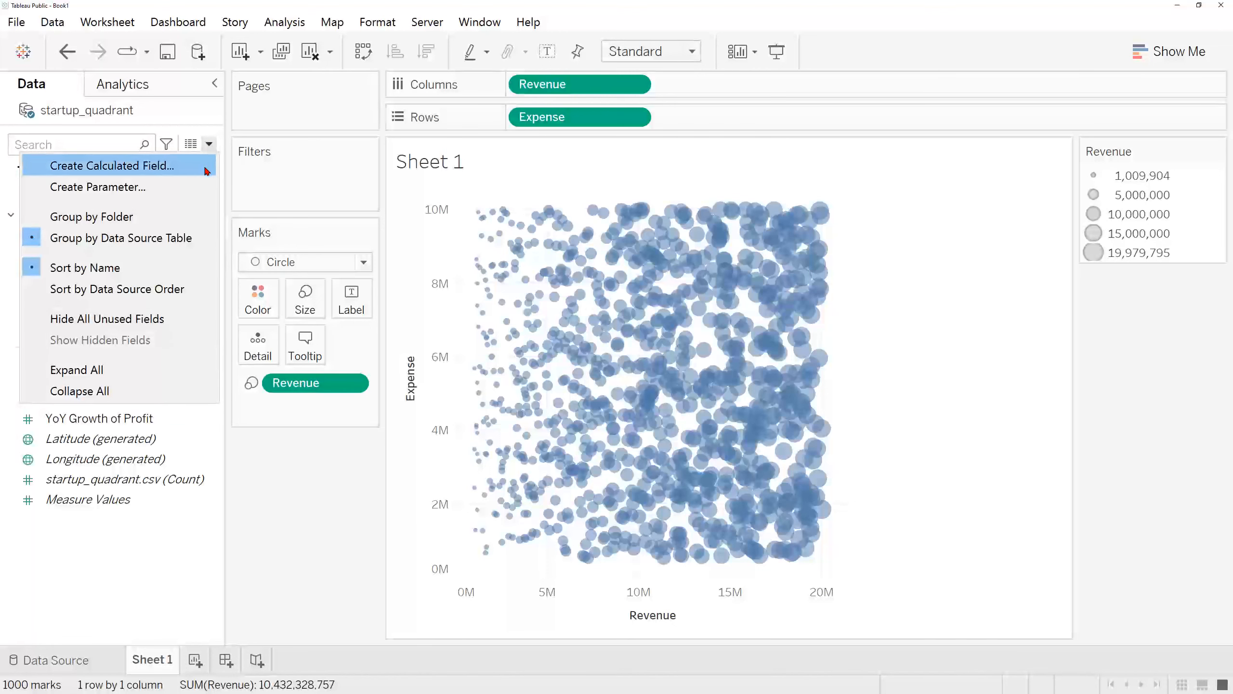
{"action": "left_click", "coordinate": [203, 189]}
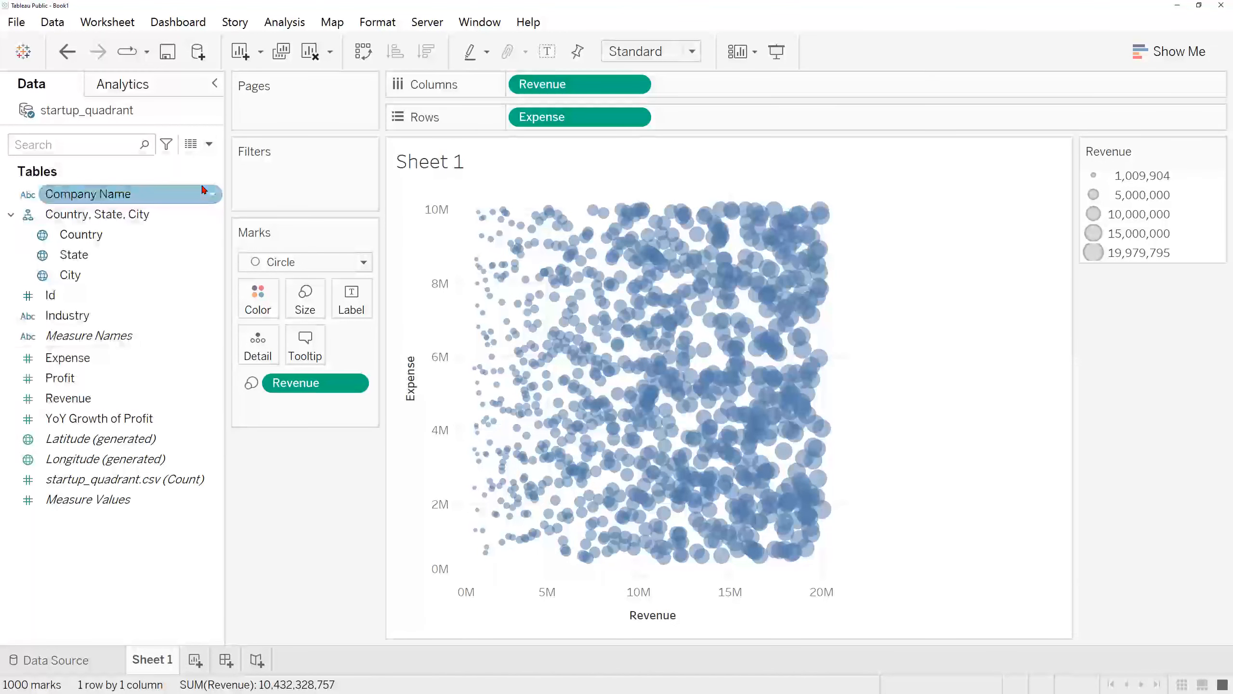
{"action": "left_click_drag", "start_coordinate": [425, 178], "coordinate": [300, 184]}
{"action": "type", "text": "Reve"}
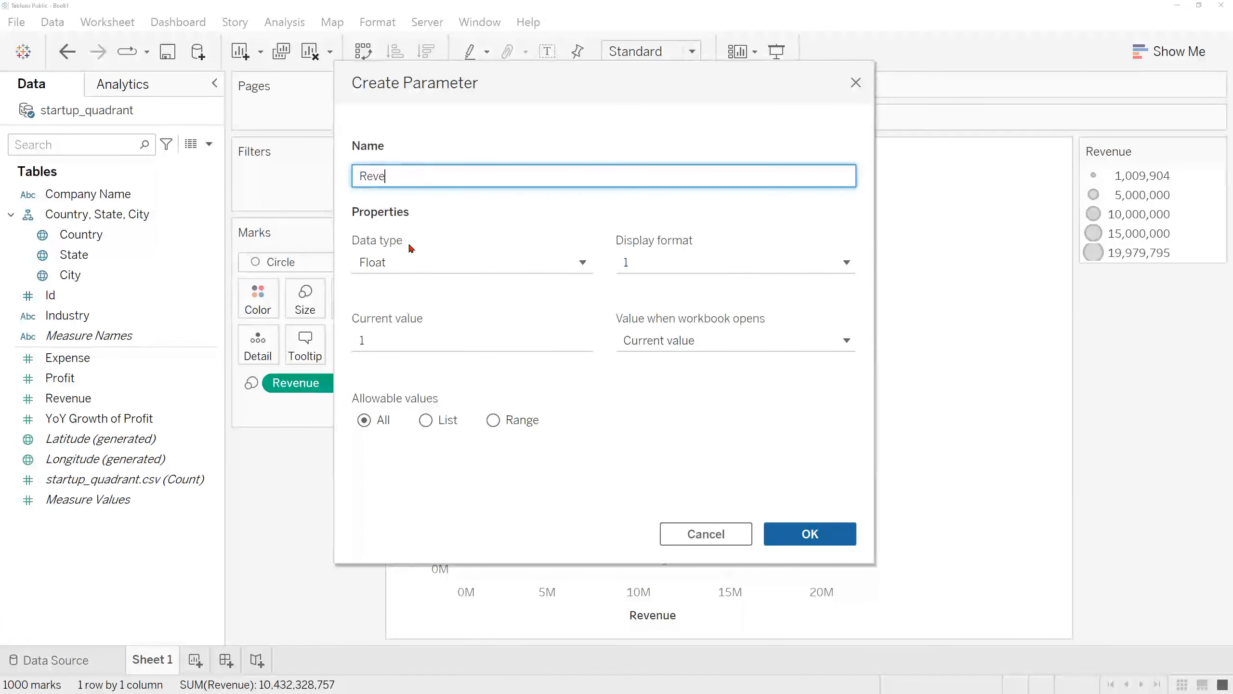
{"action": "type", "text": "nue Cutoff"}
{"action": "left_click", "coordinate": [451, 261]}
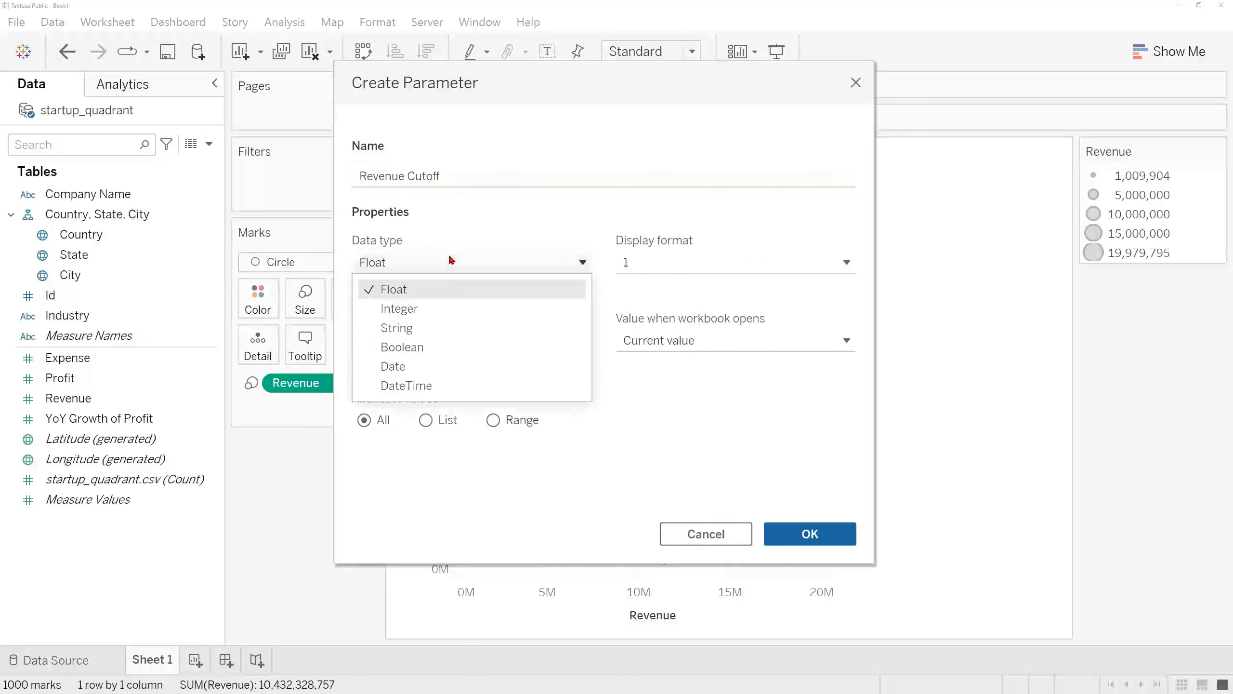
{"action": "left_click", "coordinate": [476, 308]}
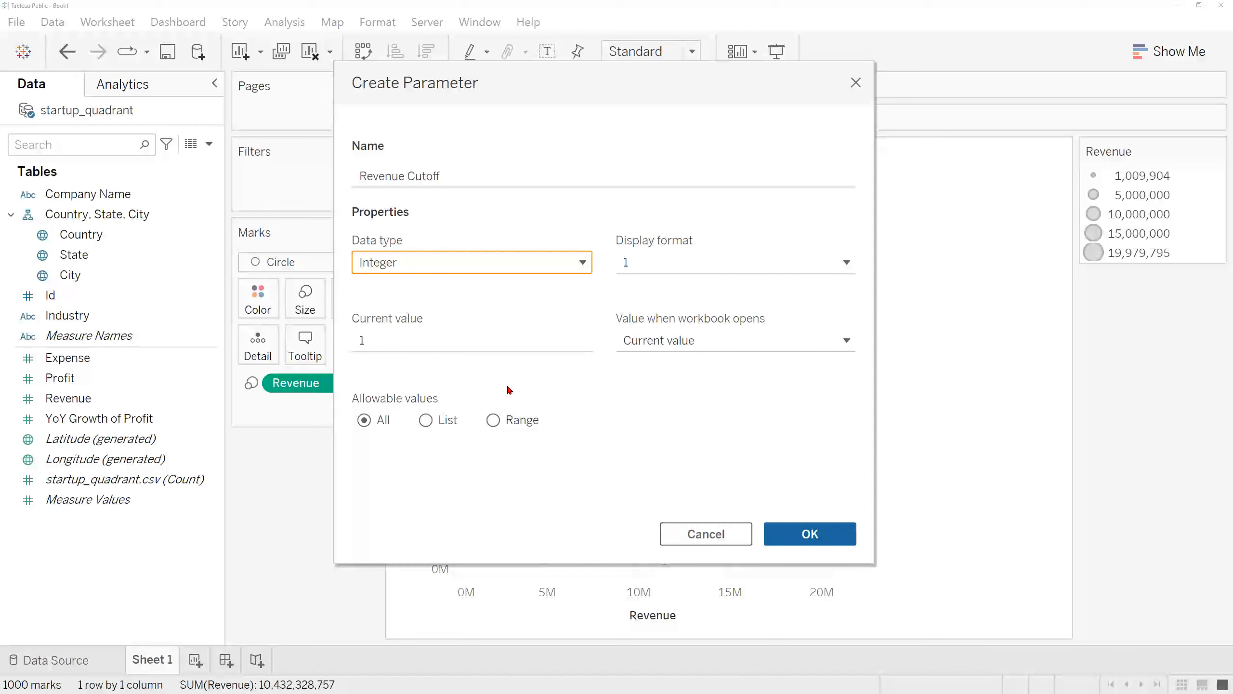
Step: Limit the parameter's allowable values to a range filled in from the Revenue field
{"action": "left_click", "coordinate": [512, 421]}
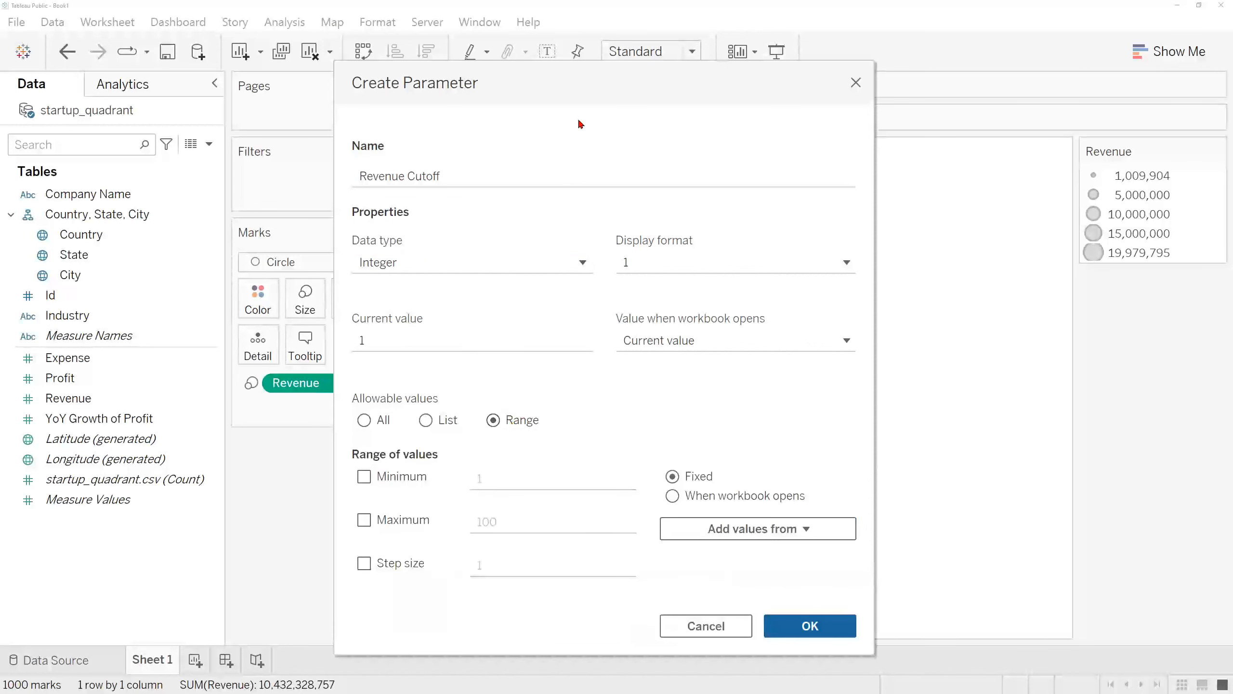
{"action": "left_click_drag", "start_coordinate": [582, 95], "coordinate": [568, 48]}
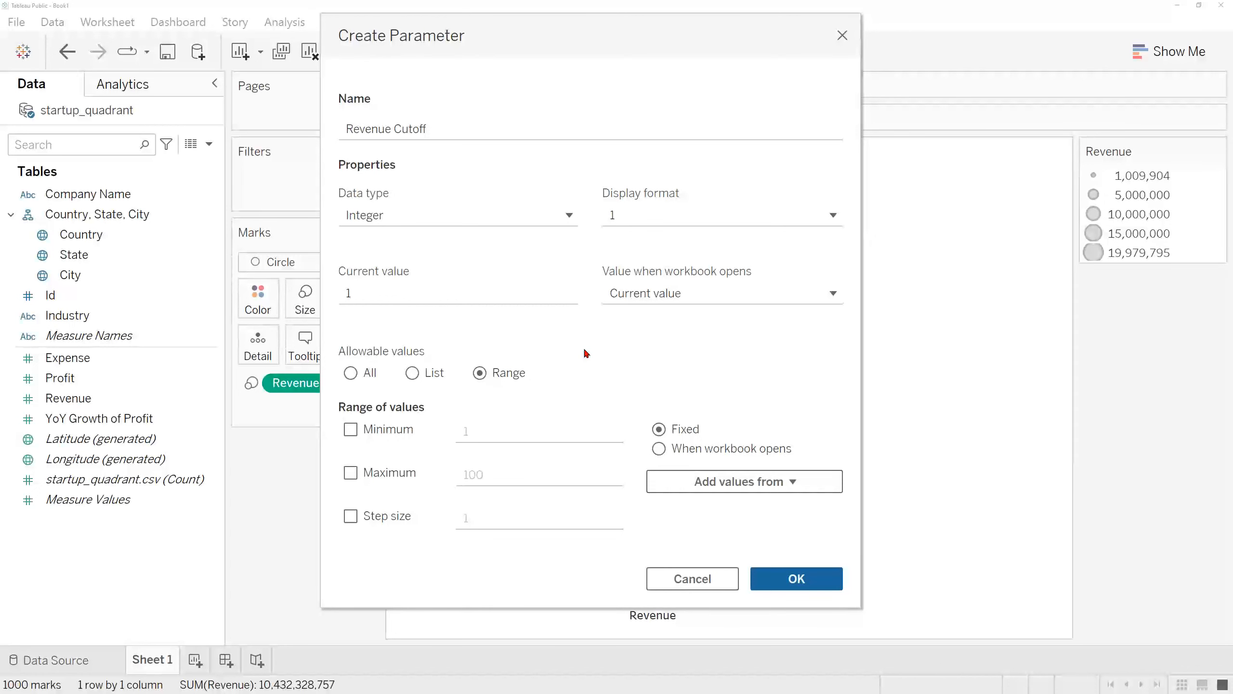
{"action": "left_click", "coordinate": [796, 484]}
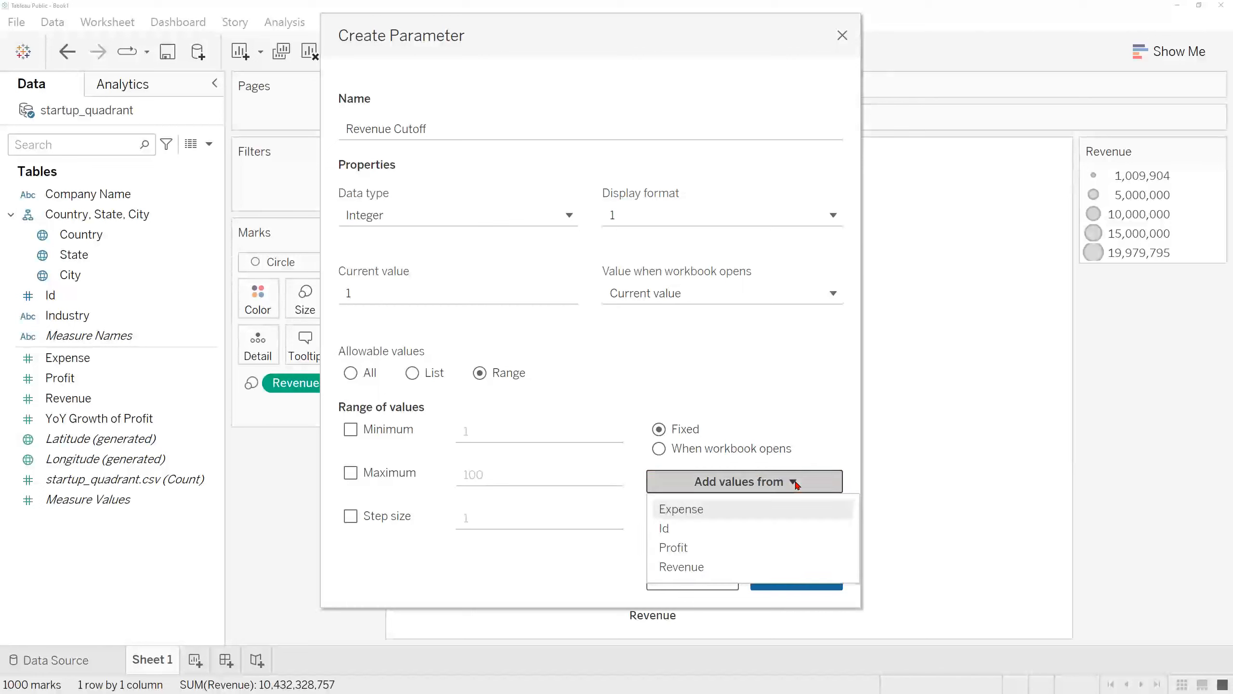
{"action": "left_click", "coordinate": [739, 567]}
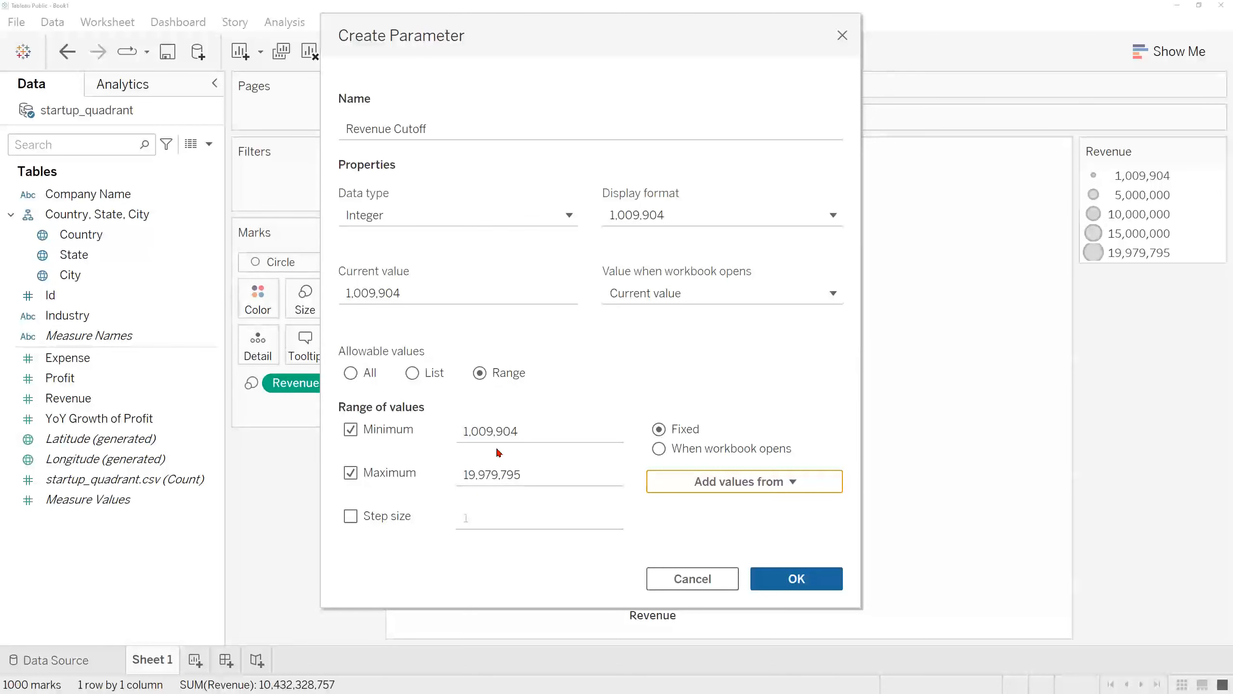
Step: Set the range's minimum to 1,000,000 and its maximum to 20,000,000
{"action": "left_click_drag", "start_coordinate": [531, 430], "coordinate": [443, 430]}
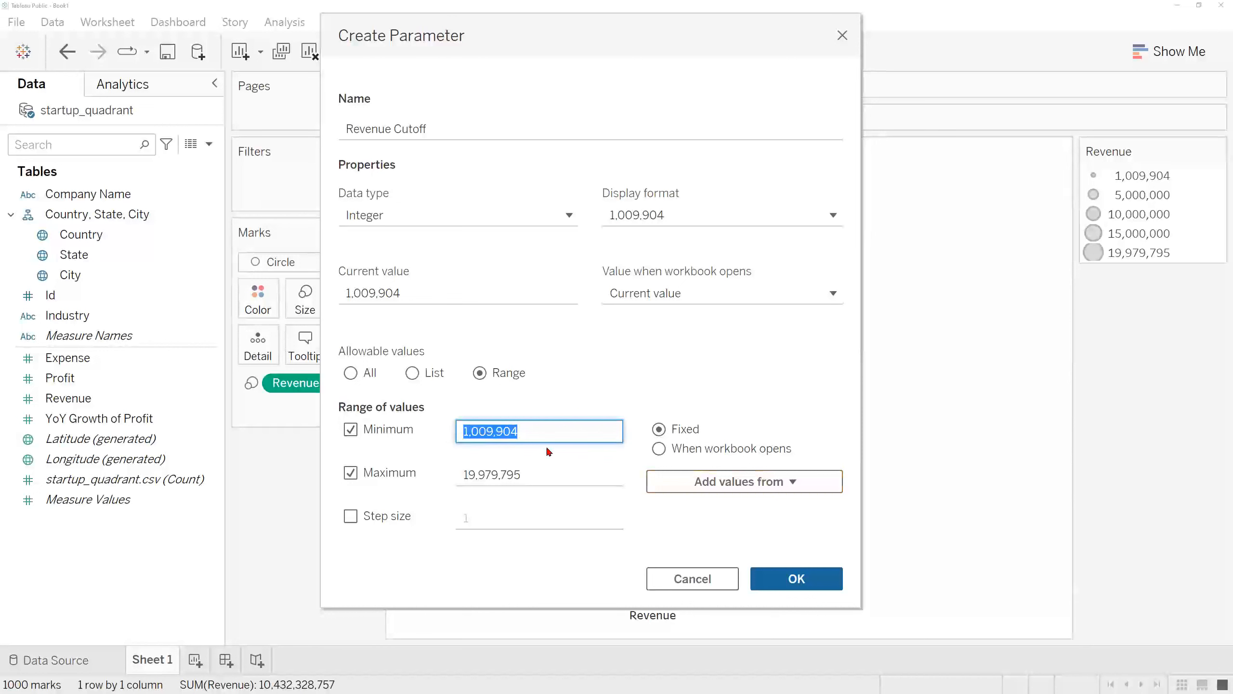
{"action": "type", "text": "1000000"}
{"action": "left_click_drag", "start_coordinate": [537, 475], "coordinate": [437, 479]}
{"action": "type", "text": "20000000"}
{"action": "left_click", "coordinate": [522, 502]}
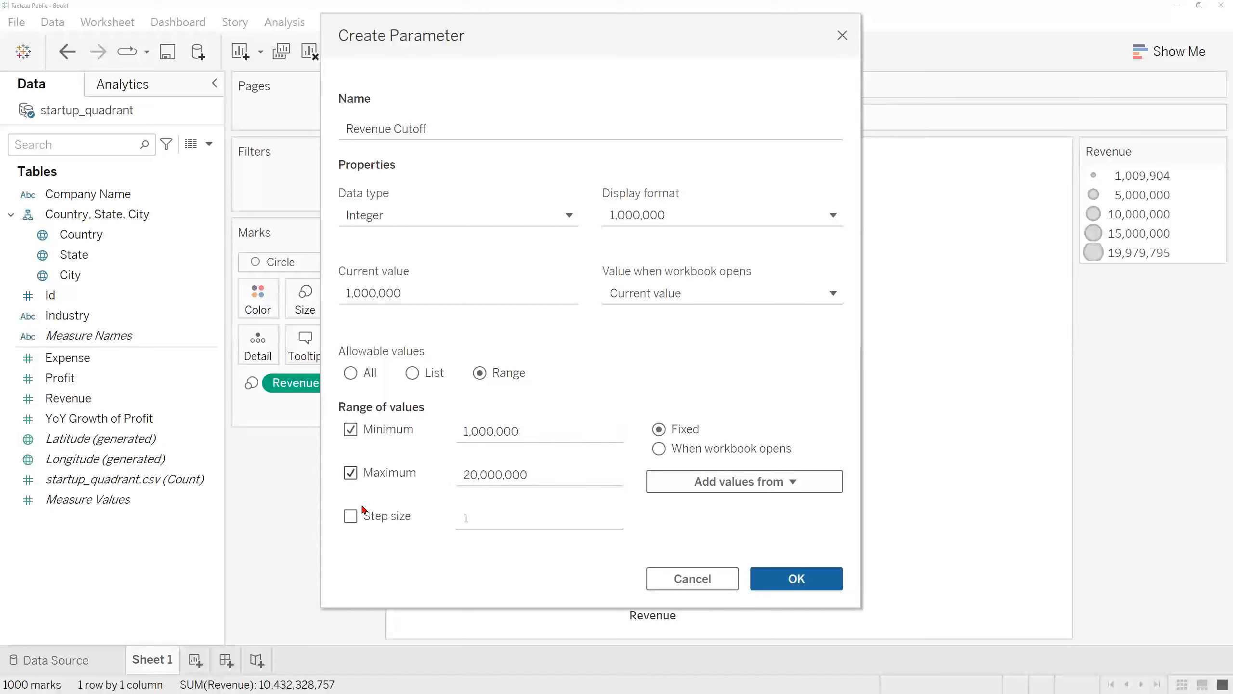
Step: Enable a step size of 100,000 for the range and create the Revenue Cutoff parameter
{"action": "left_click", "coordinate": [478, 516]}
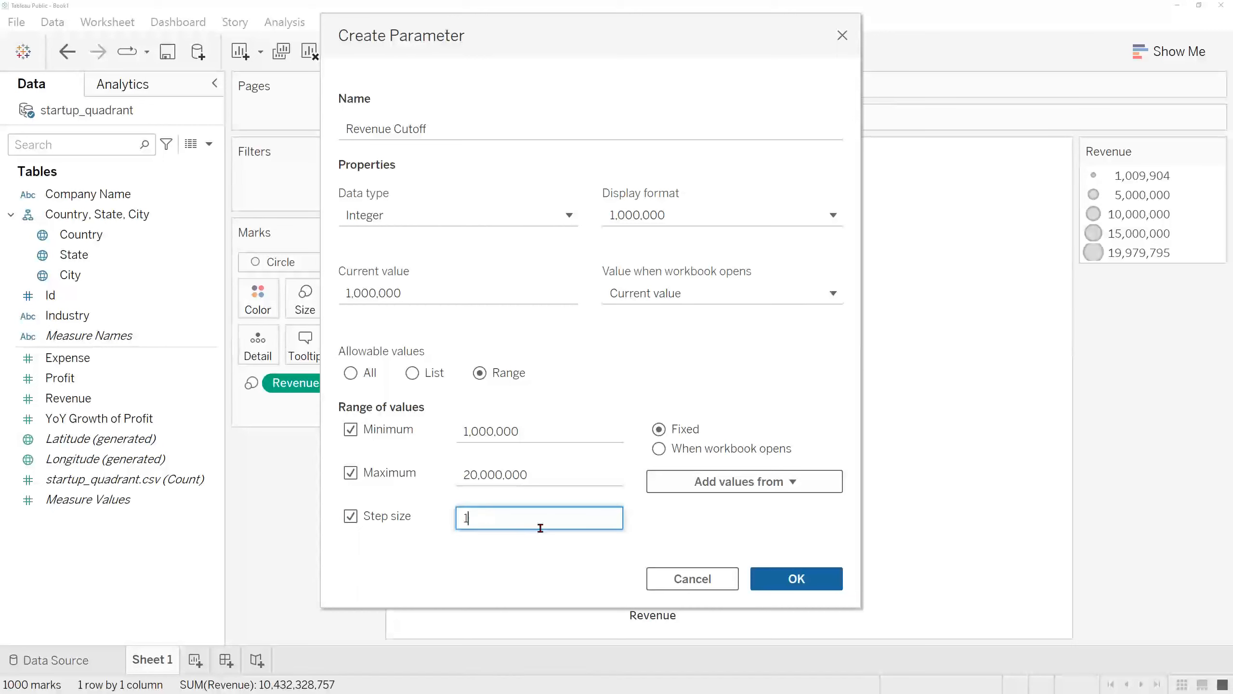
{"action": "type", "text": "00000"}
{"action": "left_click", "coordinate": [520, 474]}
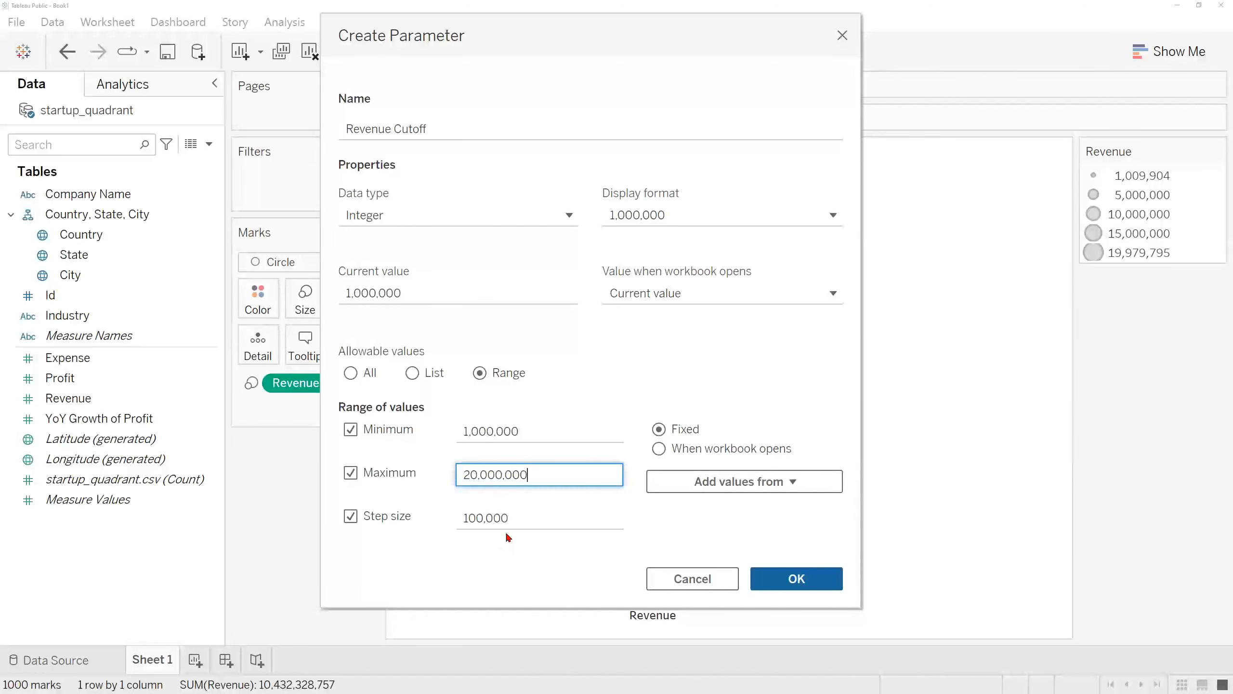
{"action": "left_click", "coordinate": [797, 578]}
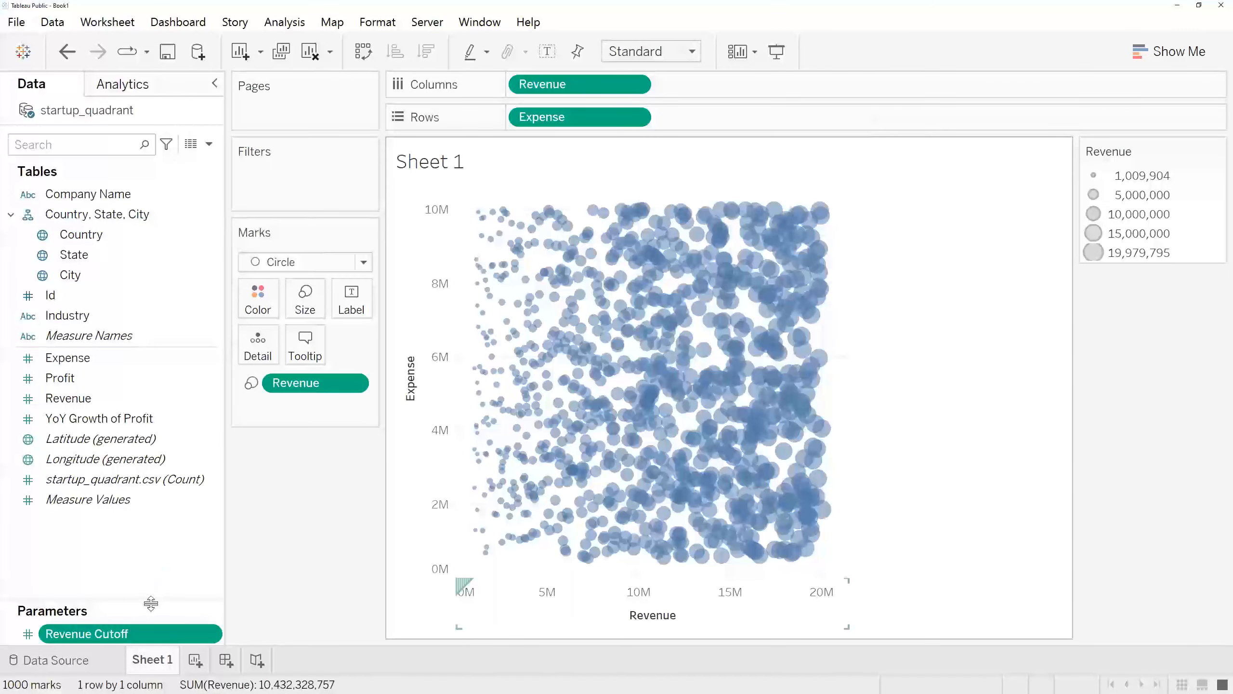
Step: Start a new parameter named Expense Cutoff with the Integer data type
{"action": "left_click_drag", "start_coordinate": [152, 601], "coordinate": [157, 553]}
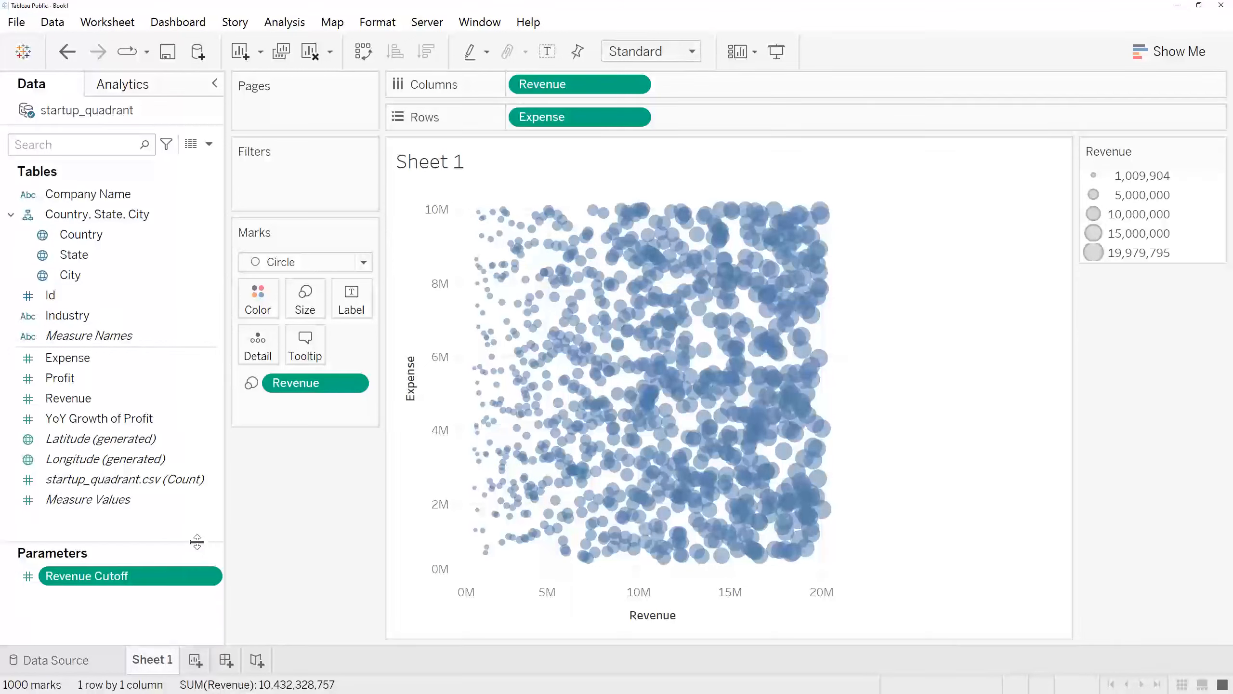
{"action": "left_click", "coordinate": [209, 143]}
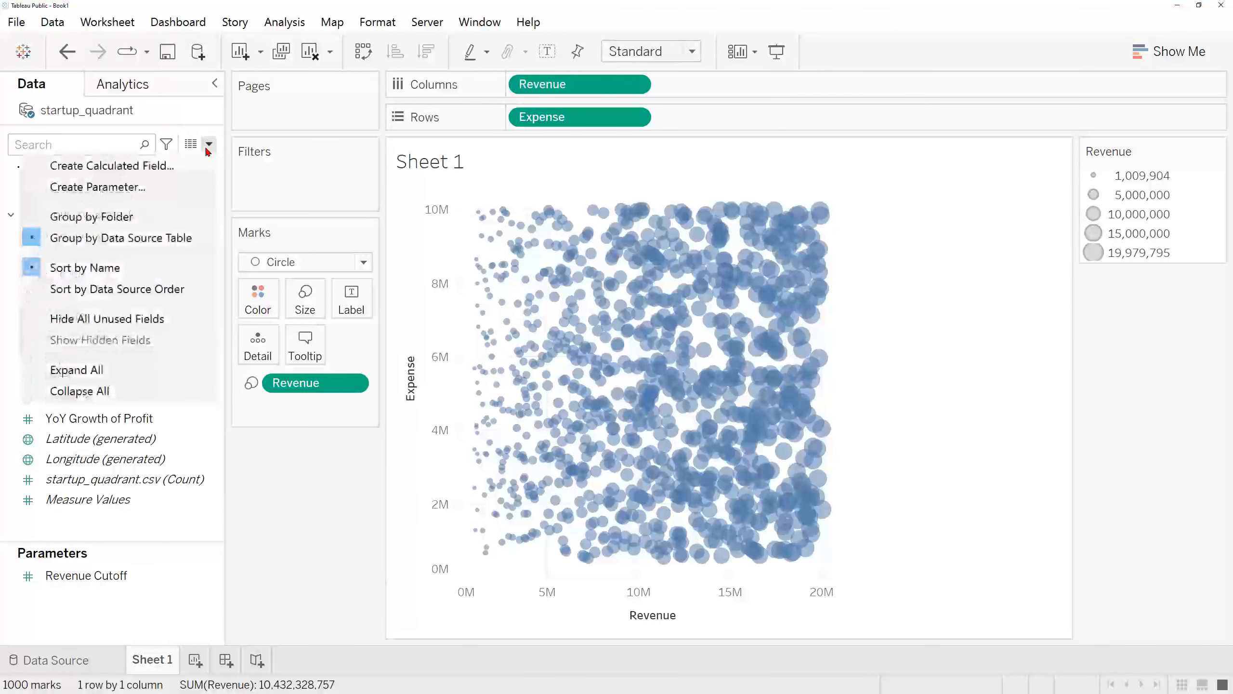
{"action": "left_click", "coordinate": [186, 189]}
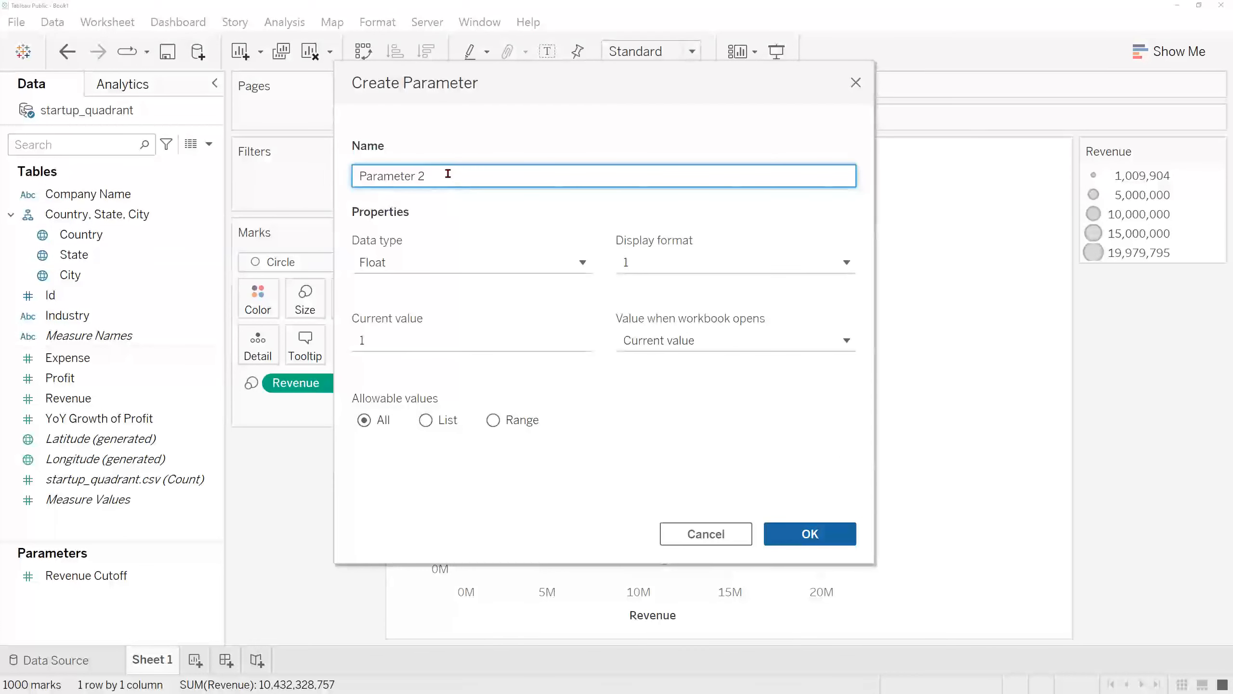
{"action": "left_click_drag", "start_coordinate": [447, 174], "coordinate": [311, 180]}
{"action": "type", "text": "Expe"}
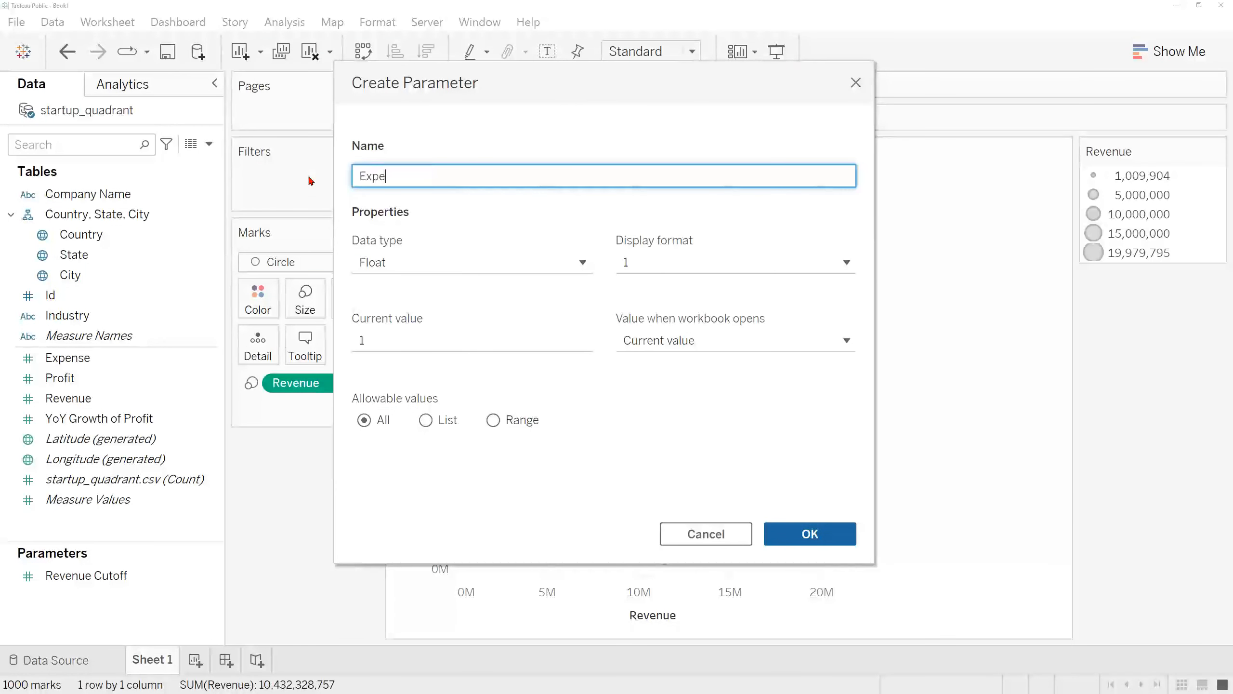
{"action": "type", "text": "nse Cutoff"}
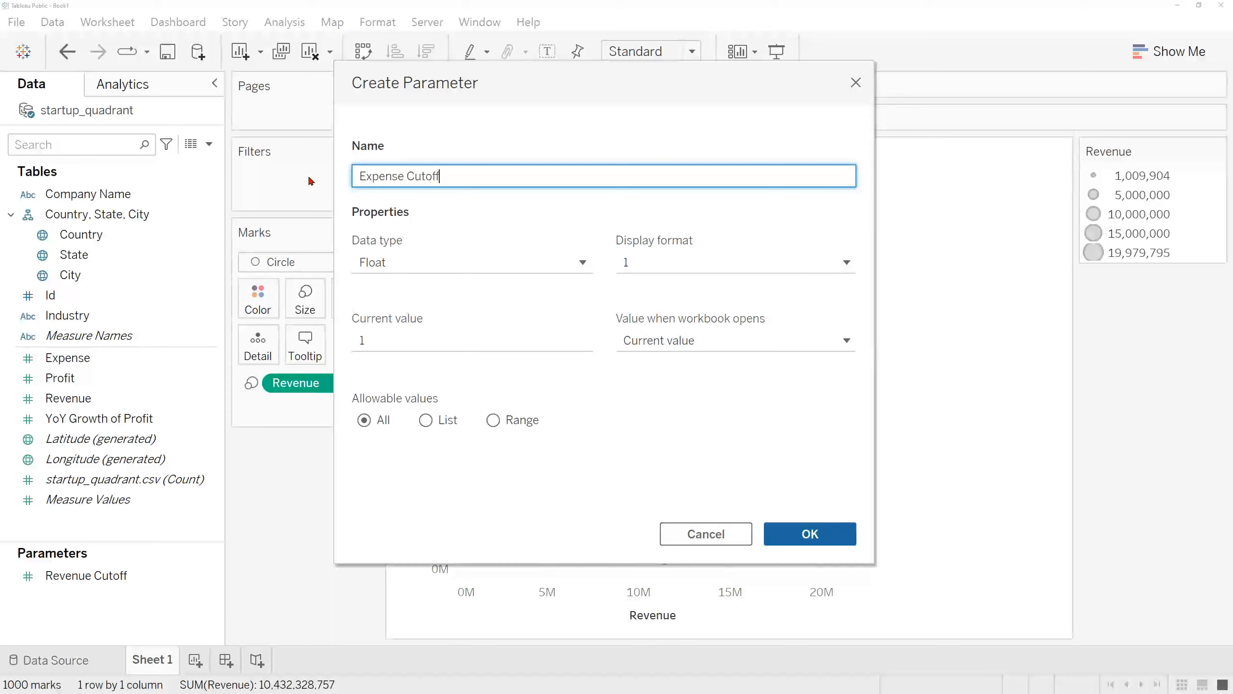
{"action": "left_click", "coordinate": [505, 263]}
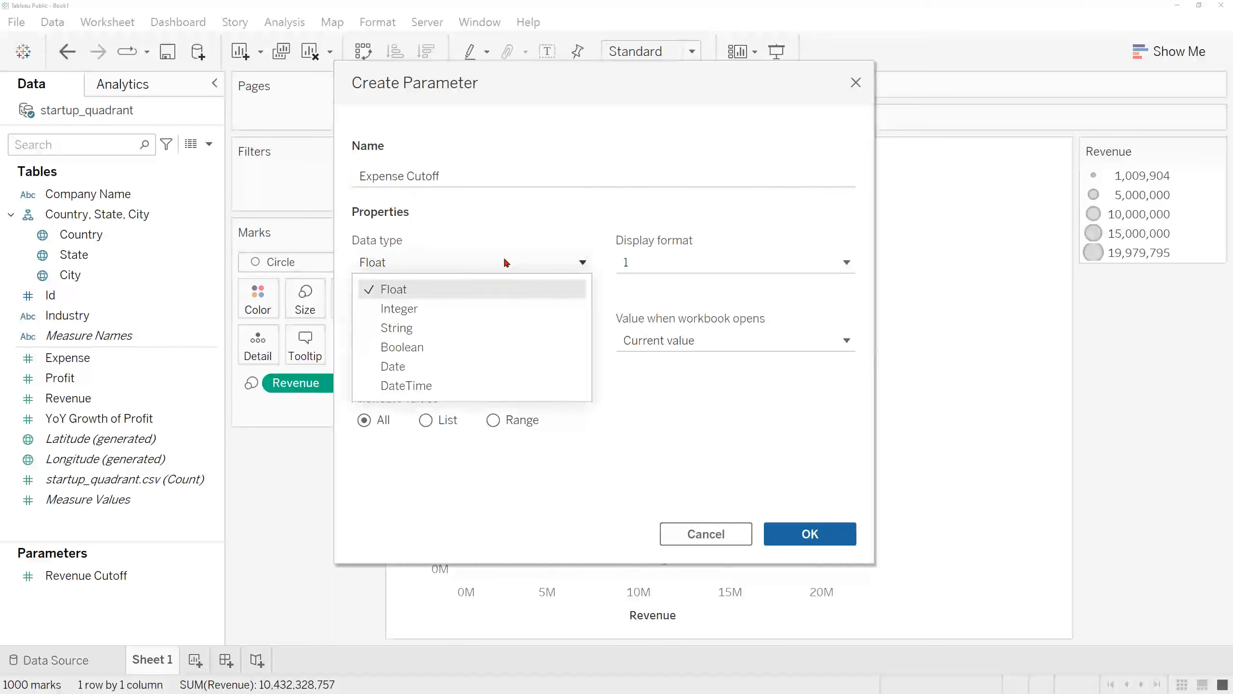
{"action": "left_click", "coordinate": [517, 311]}
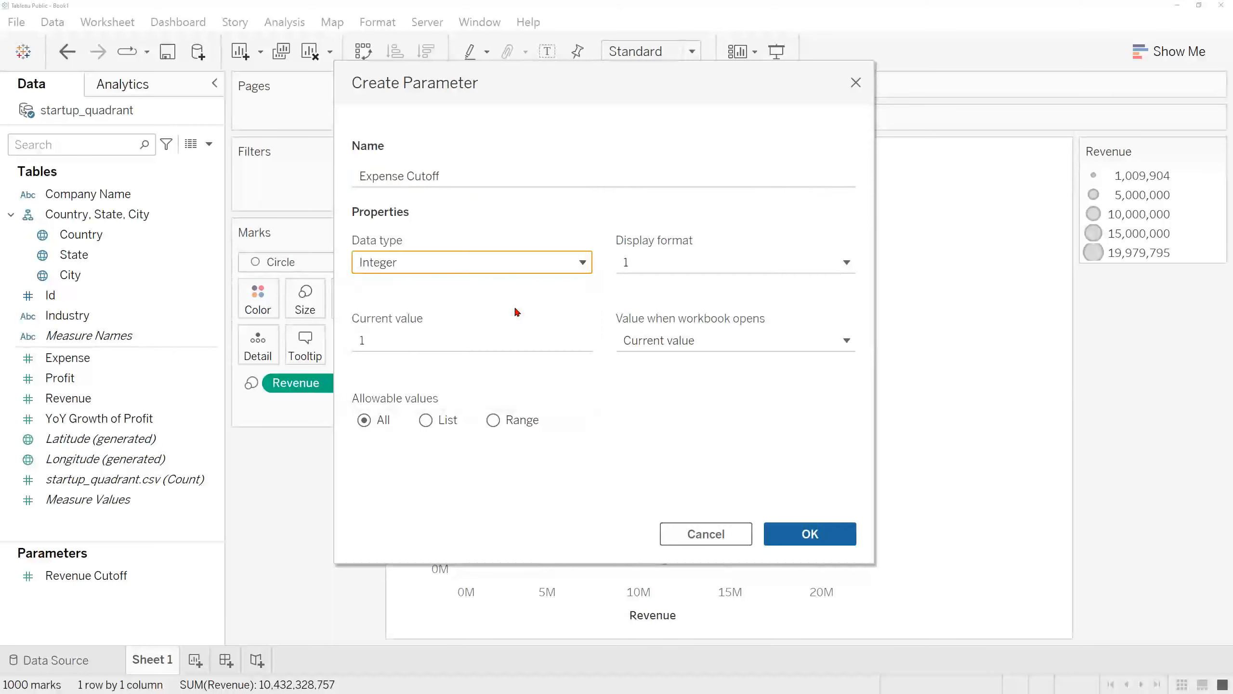
Step: Limit the Expense Cutoff parameter's allowable values to a range filled in from the Expense field
{"action": "left_click", "coordinate": [494, 420]}
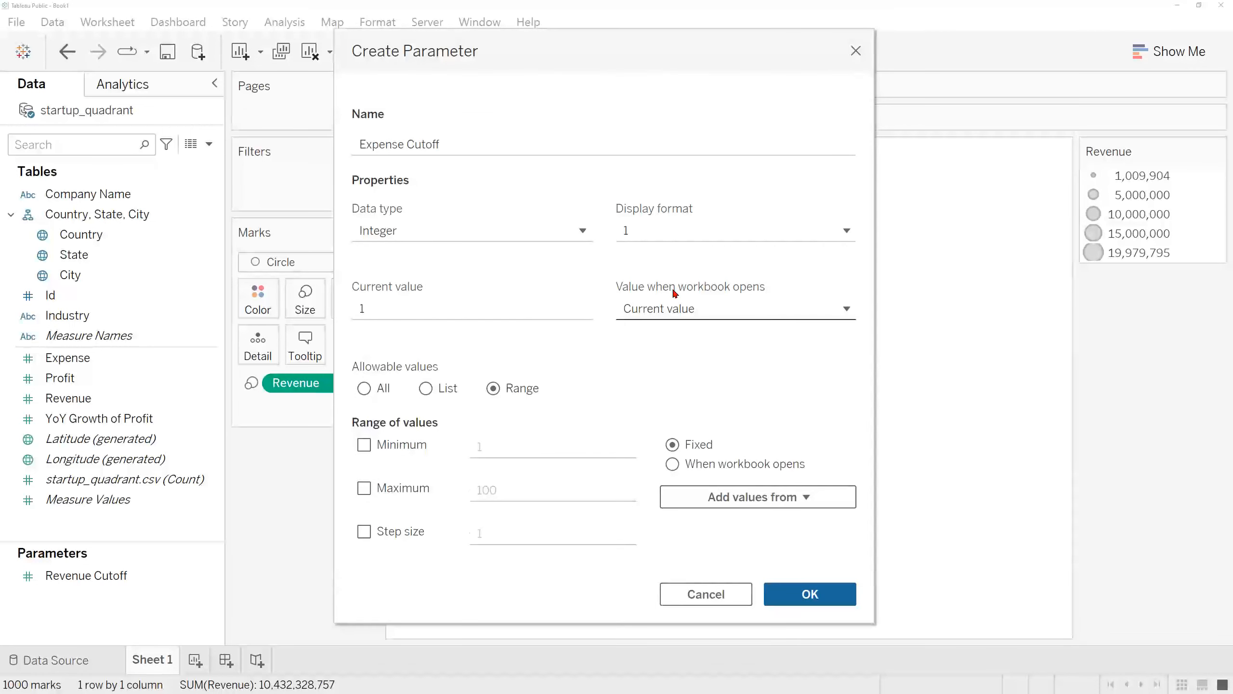
{"action": "left_click", "coordinate": [798, 499]}
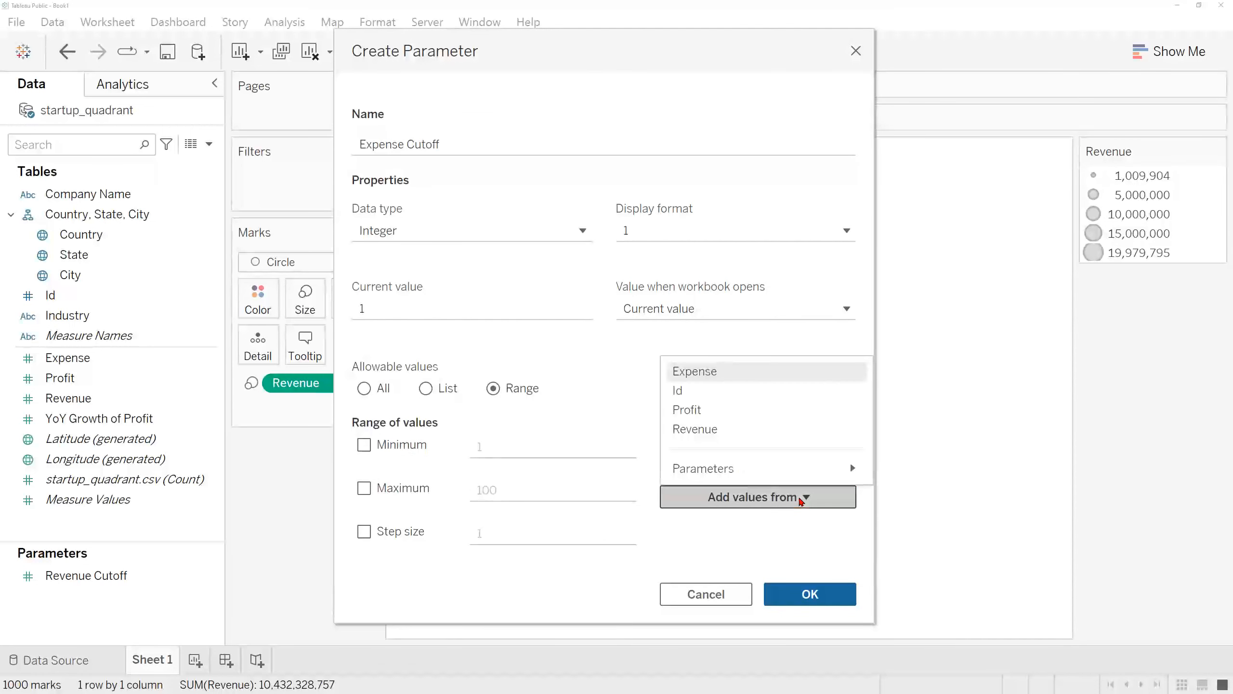
{"action": "left_click", "coordinate": [800, 377]}
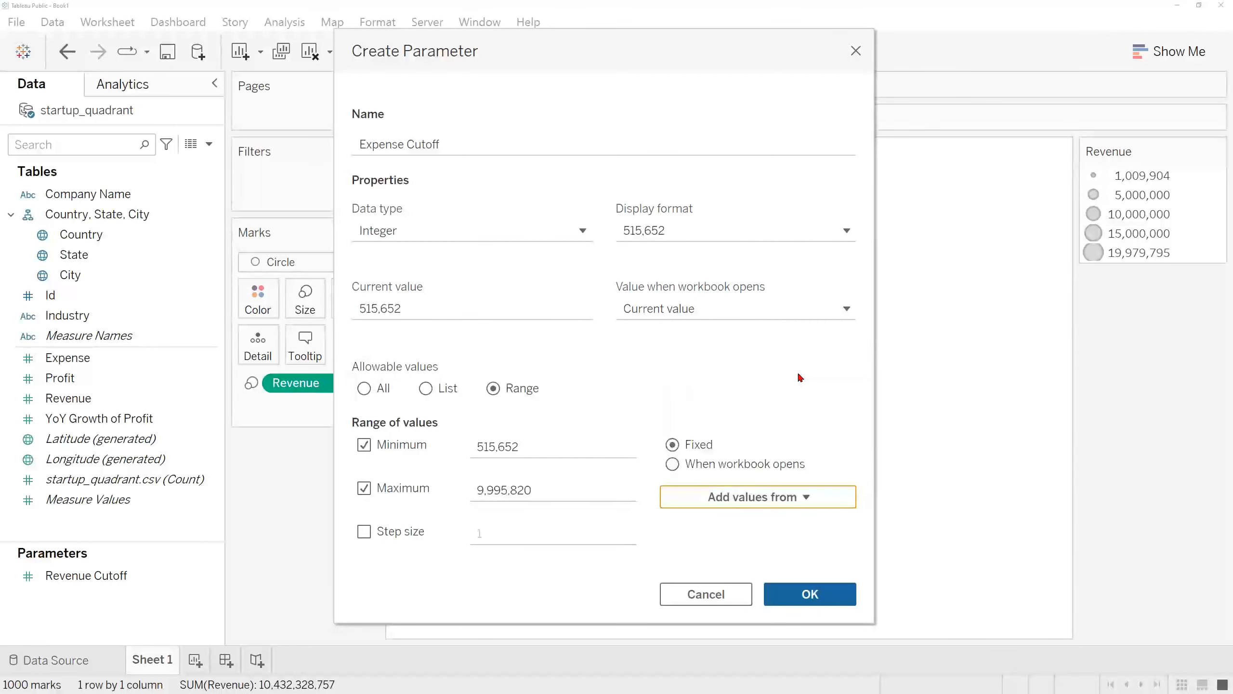
Step: Set the Expense Cutoff range's minimum to 500,000 and its maximum to 10,000,000
{"action": "left_click", "coordinate": [561, 444]}
{"action": "key", "text": "ctrl+a"}
{"action": "type", "text": "500000"}
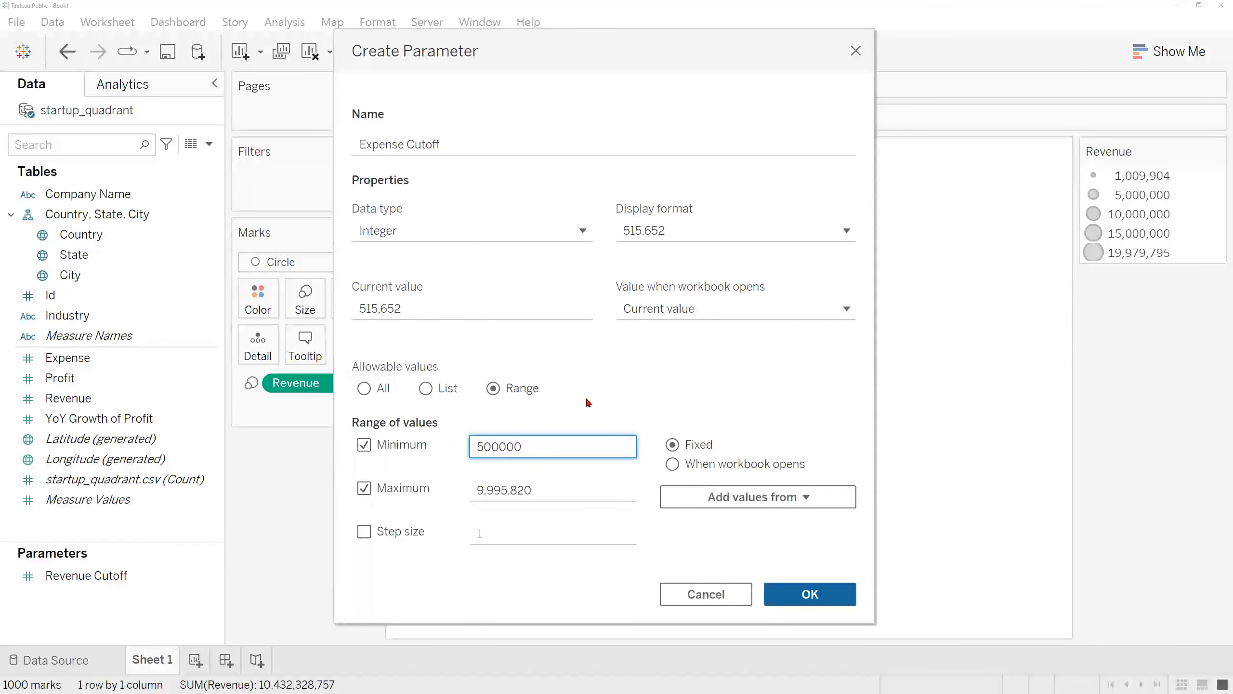
{"action": "left_click", "coordinate": [554, 491]}
{"action": "key", "text": "ctrl+a"}
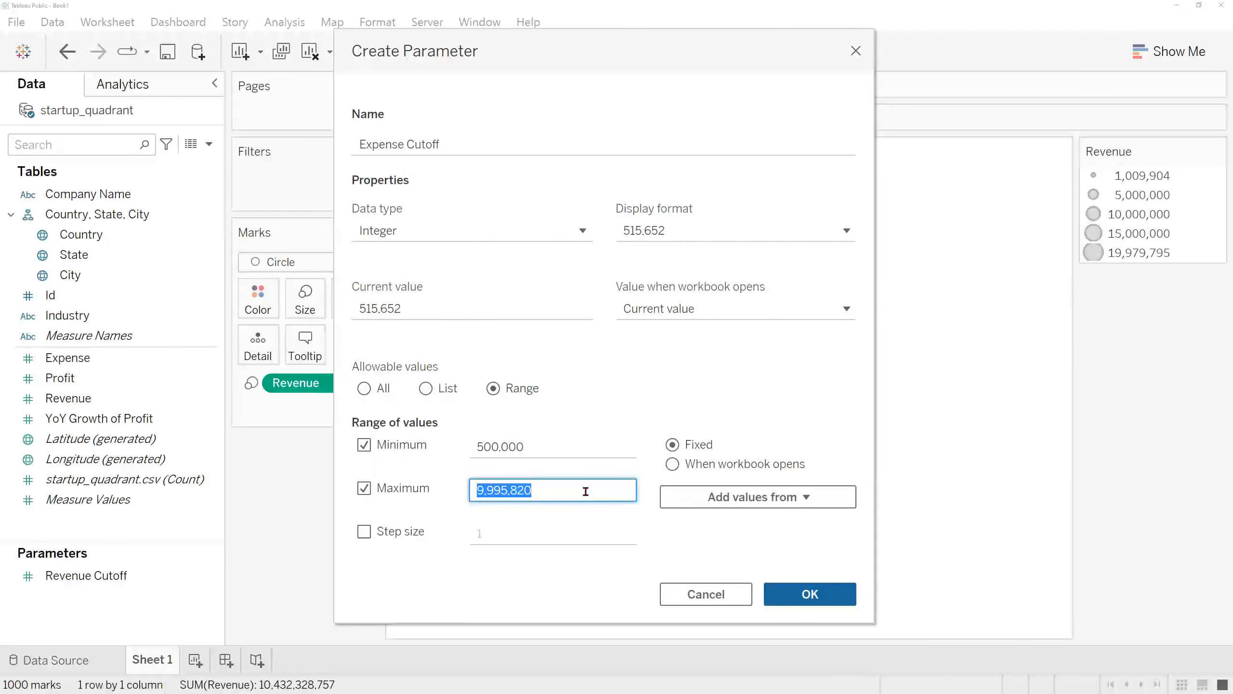
{"action": "type", "text": "10000000"}
{"action": "left_click", "coordinate": [598, 418]}
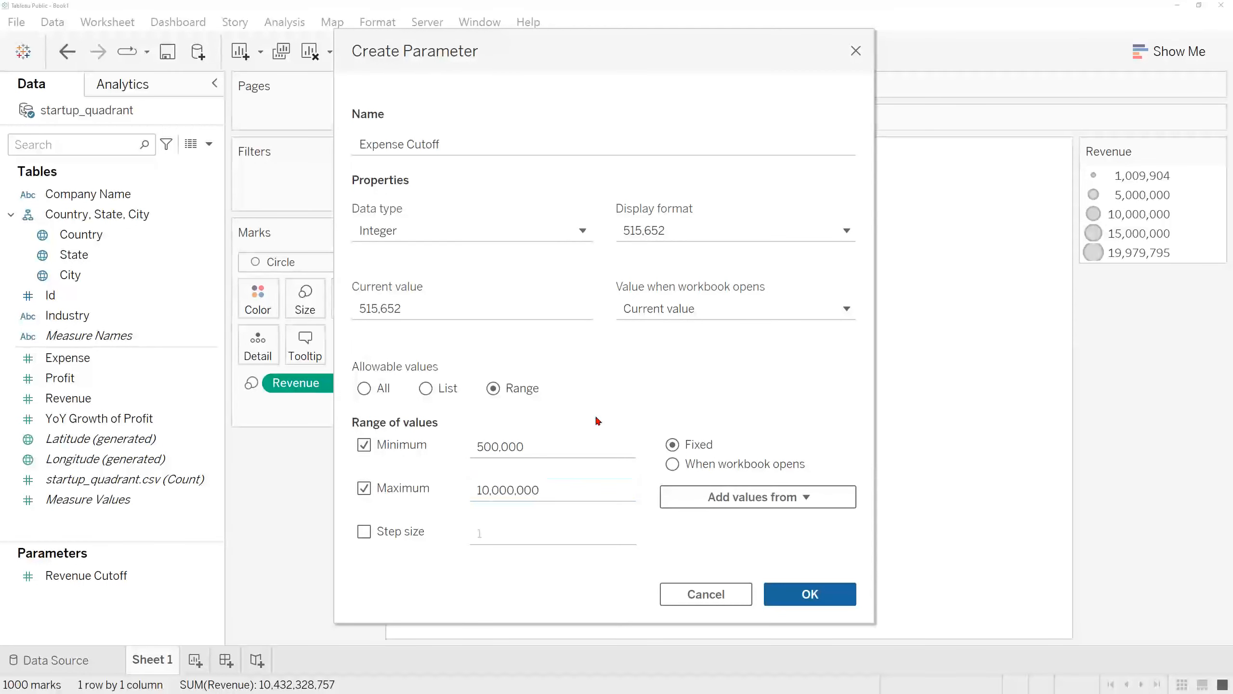
Step: Enable a step size of 100,000 for the range and create the Expense Cutoff parameter
{"action": "left_click", "coordinate": [364, 532]}
{"action": "left_click", "coordinate": [582, 543]}
{"action": "type", "text": "00,000"}
{"action": "left_click", "coordinate": [493, 561]}
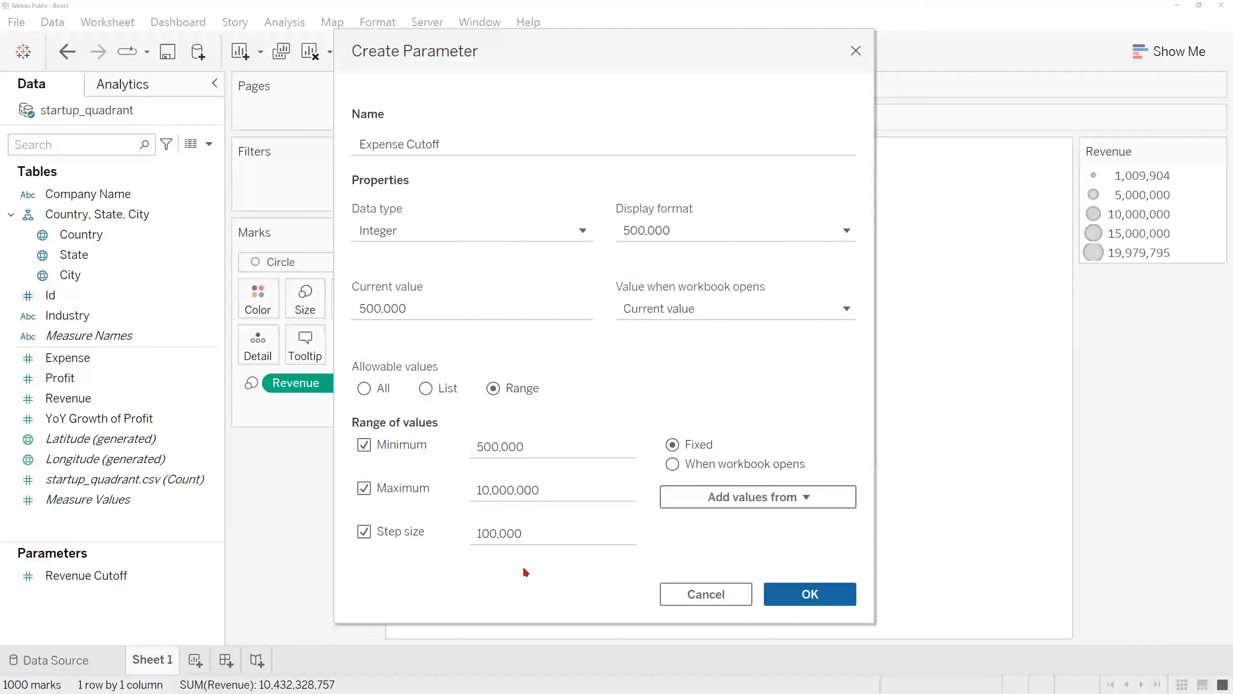
{"action": "left_click", "coordinate": [820, 599]}
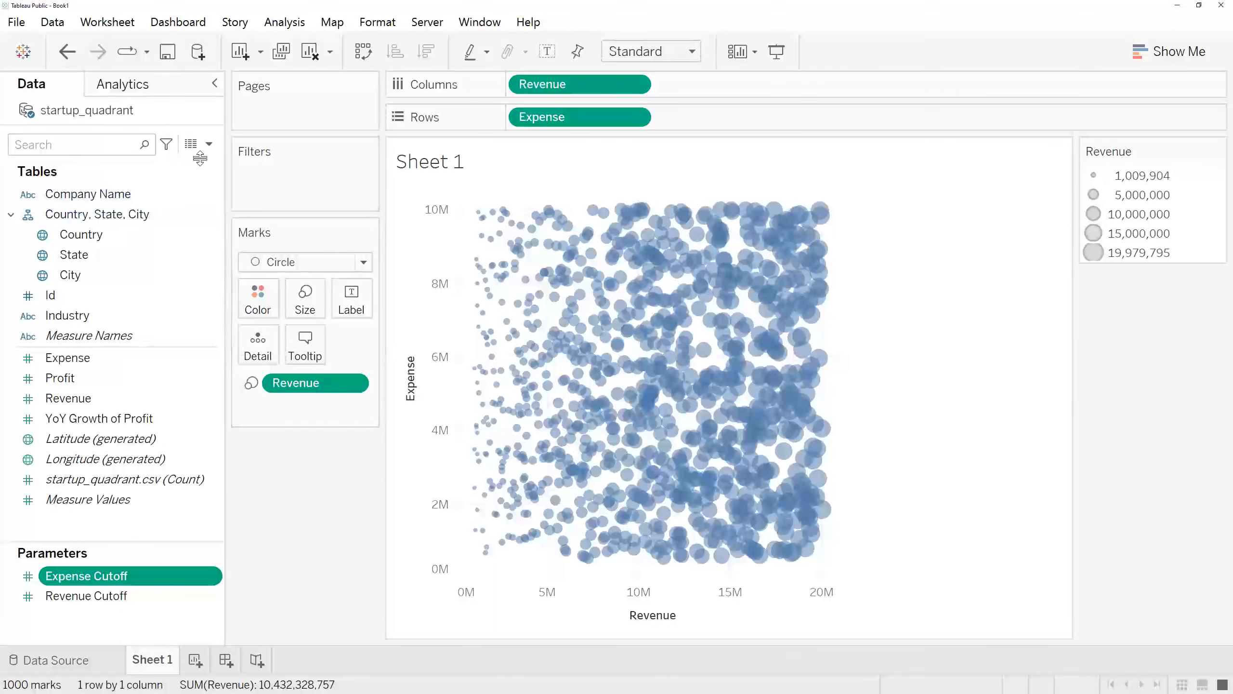
Step: Start a new parameter named Top Growth Companies Parameter with the Integer data type
{"action": "left_click", "coordinate": [209, 144]}
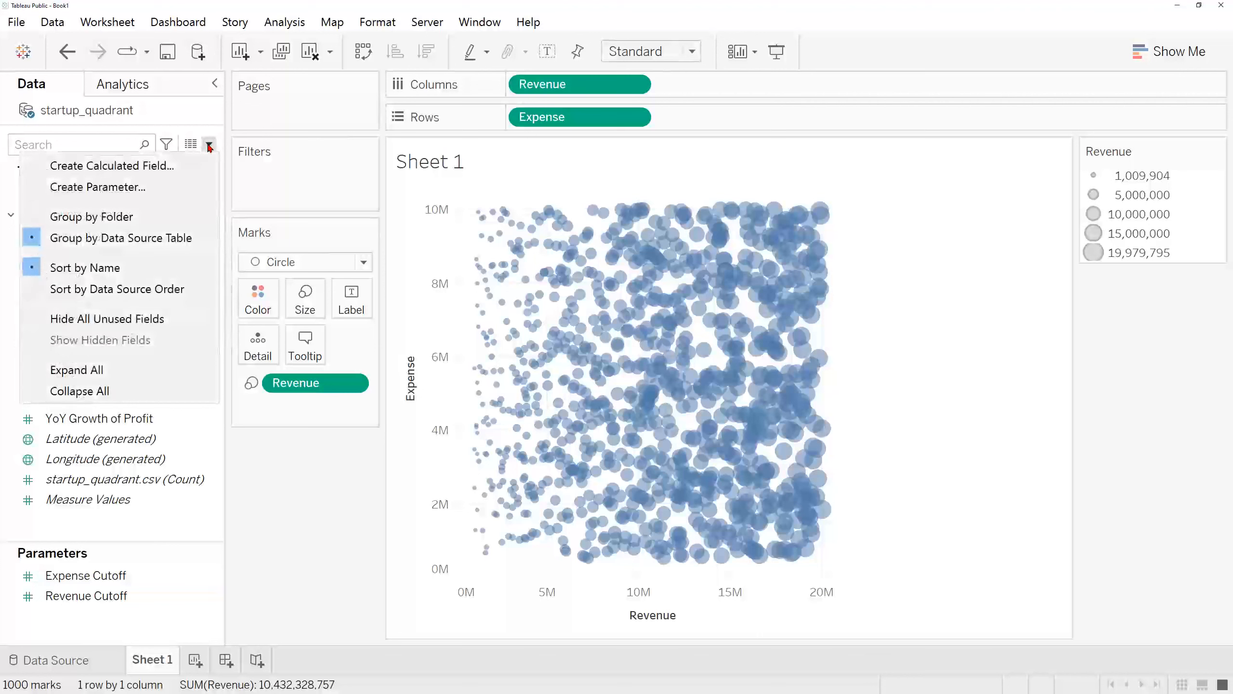
{"action": "left_click", "coordinate": [180, 188]}
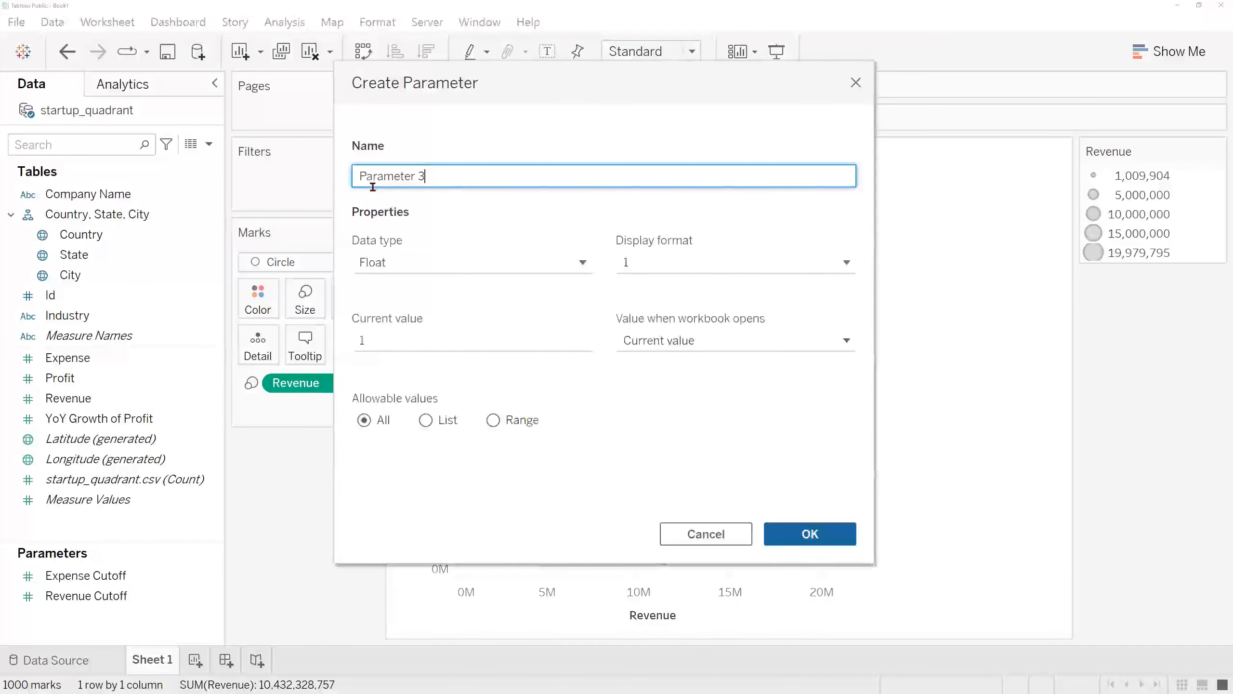
{"action": "left_click_drag", "start_coordinate": [453, 175], "coordinate": [349, 179]}
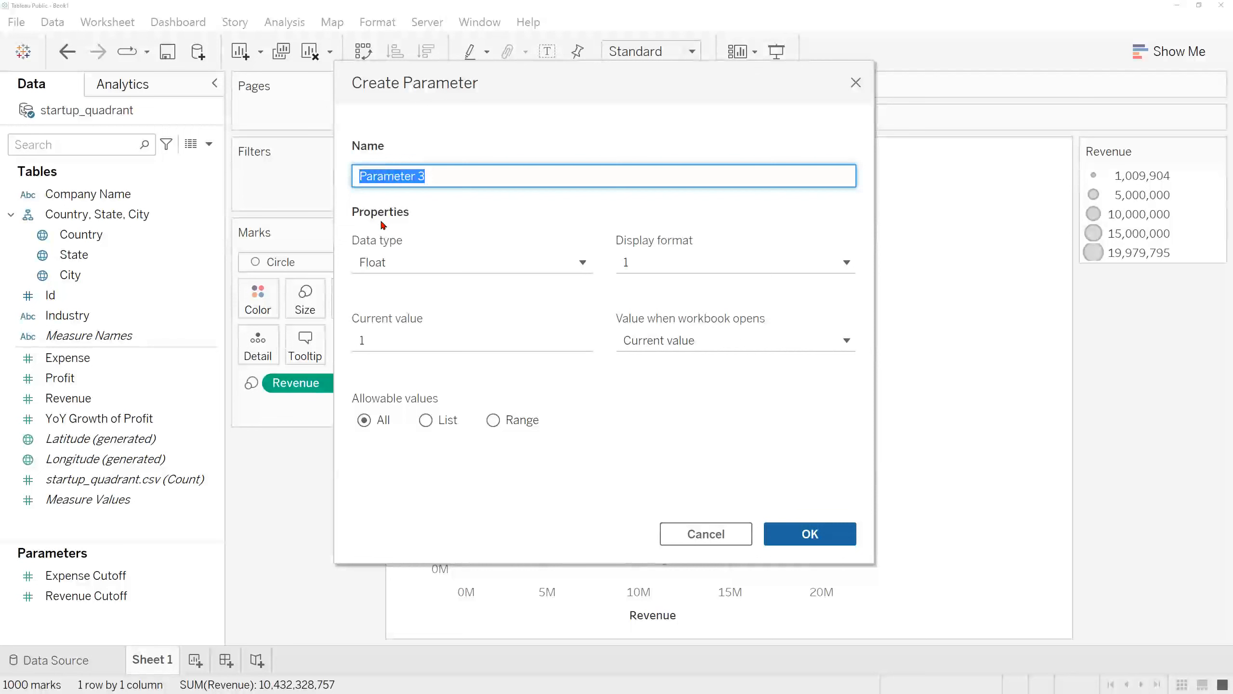
{"action": "type", "text": "Top Growt"}
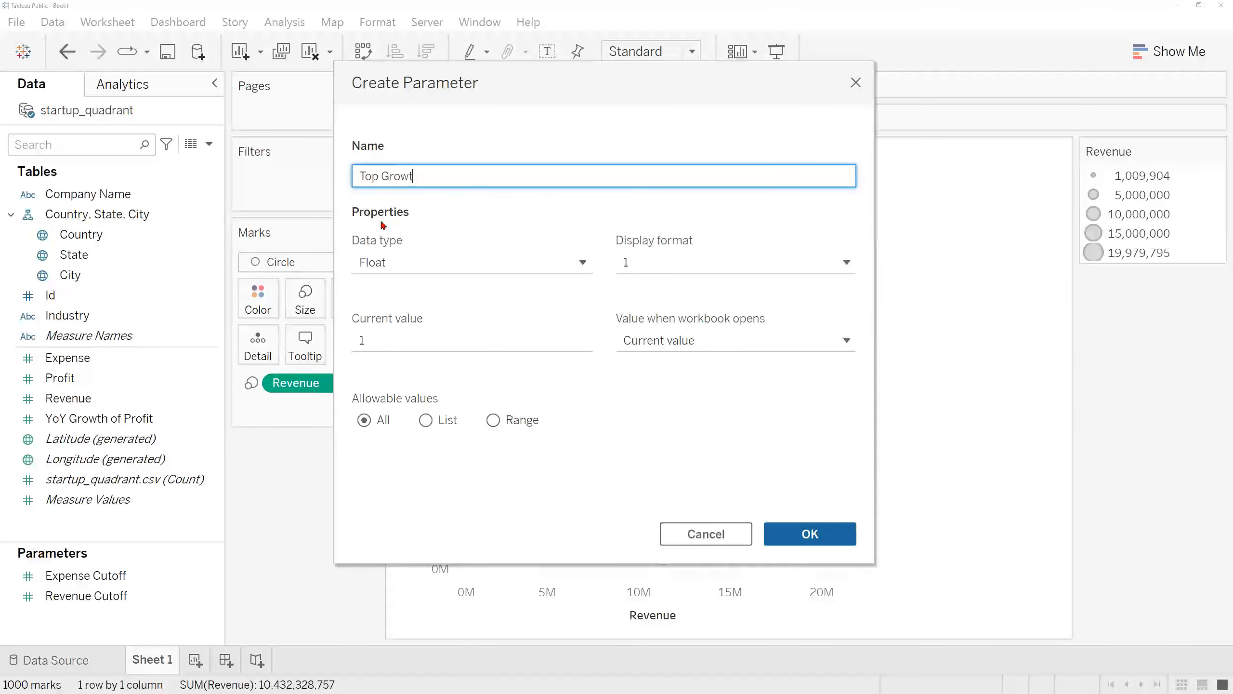
{"action": "type", "text": "h Companies Parameter"}
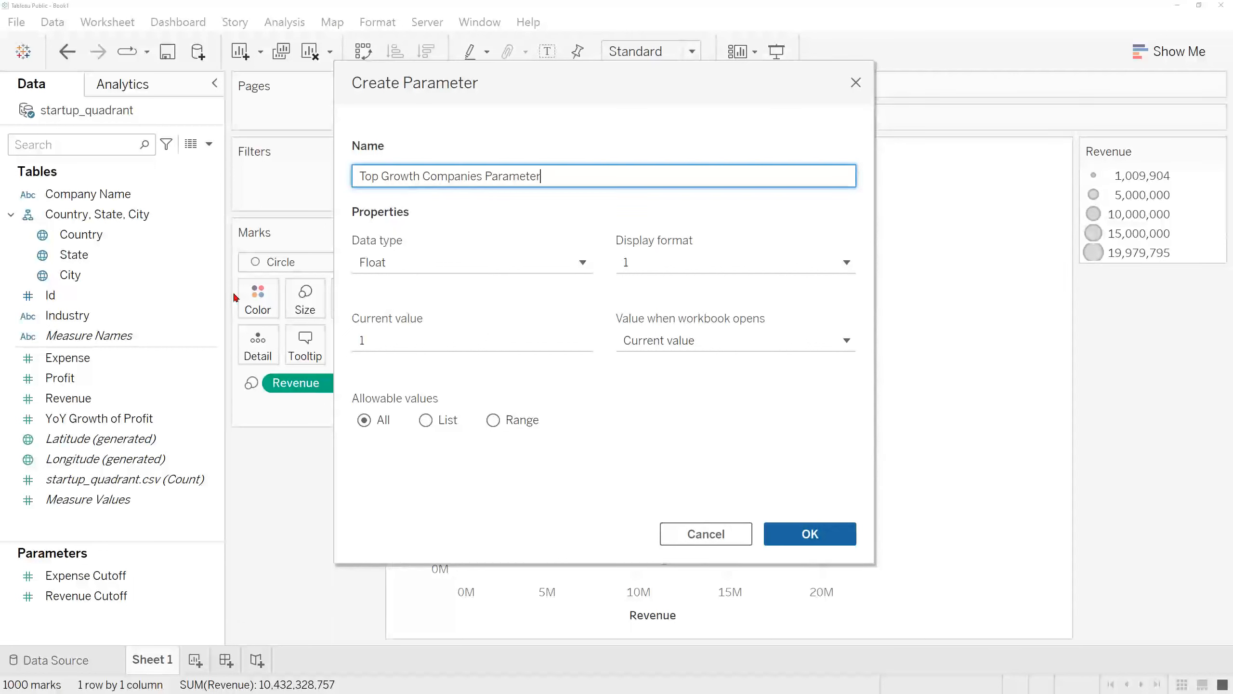
{"action": "left_click", "coordinate": [511, 270]}
{"action": "left_click", "coordinate": [511, 306]}
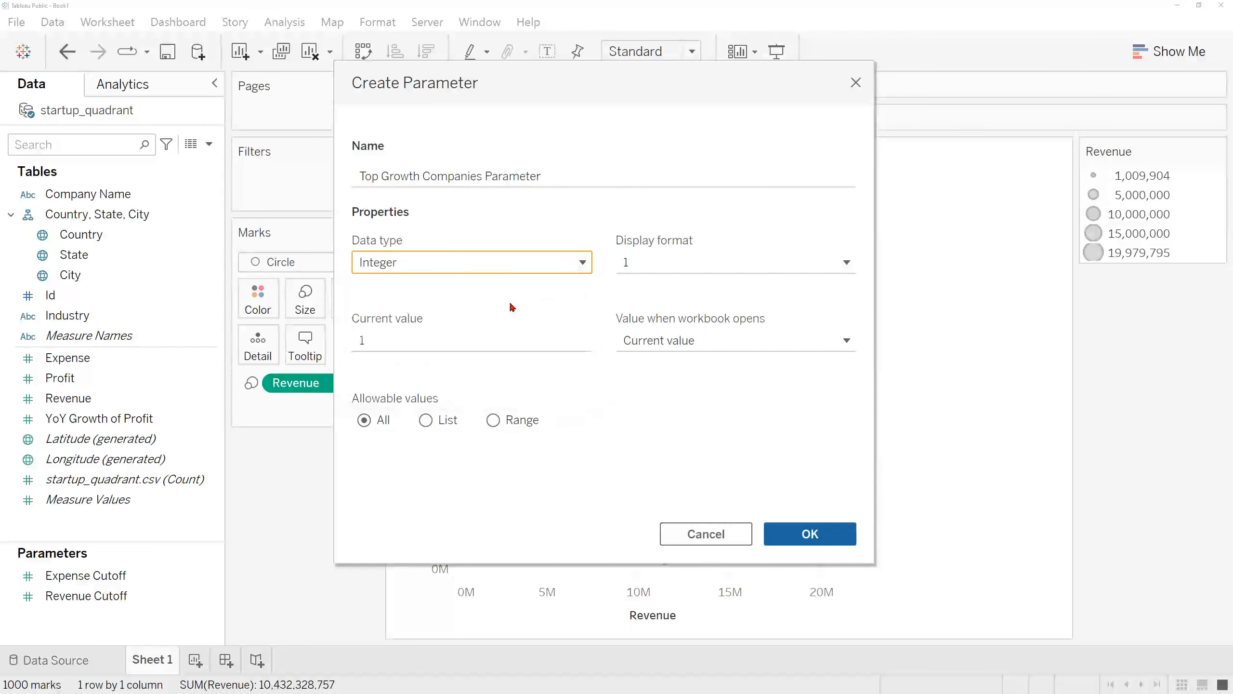
Step: Limit the parameter's allowable values to a range with minimum, maximum and step size all enabled
{"action": "left_click", "coordinate": [508, 422]}
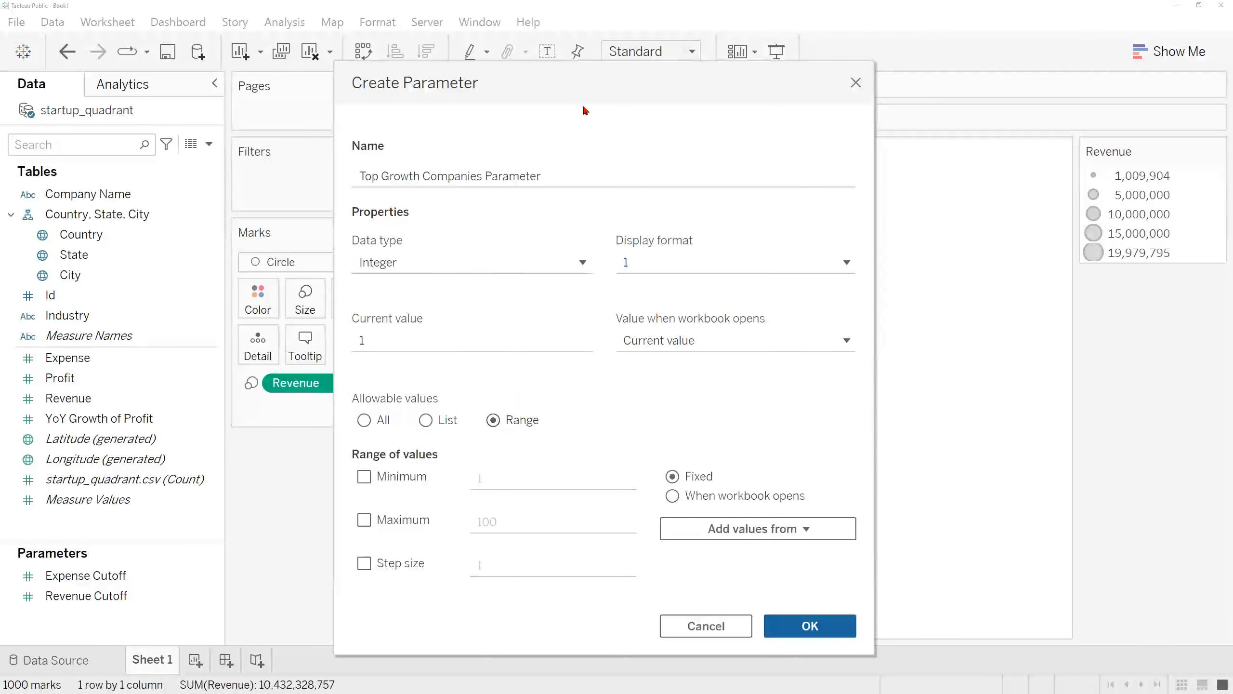
{"action": "left_click_drag", "start_coordinate": [579, 96], "coordinate": [570, 63]}
{"action": "left_click", "coordinate": [355, 444]}
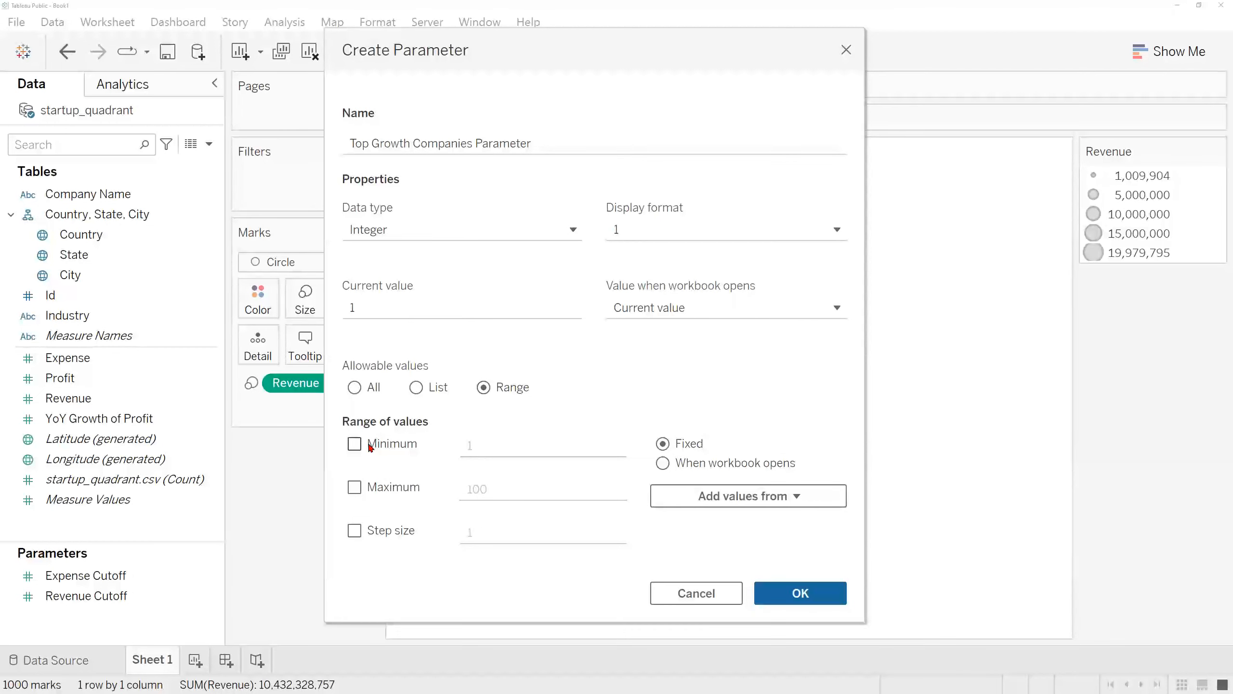
{"action": "left_click", "coordinate": [355, 486]}
{"action": "left_click", "coordinate": [354, 530]}
Step: Set the range's minimum to 10, maximum to 1,000 and step size to 10, and create the Top Growth Companies Parameter
{"action": "left_click", "coordinate": [486, 449]}
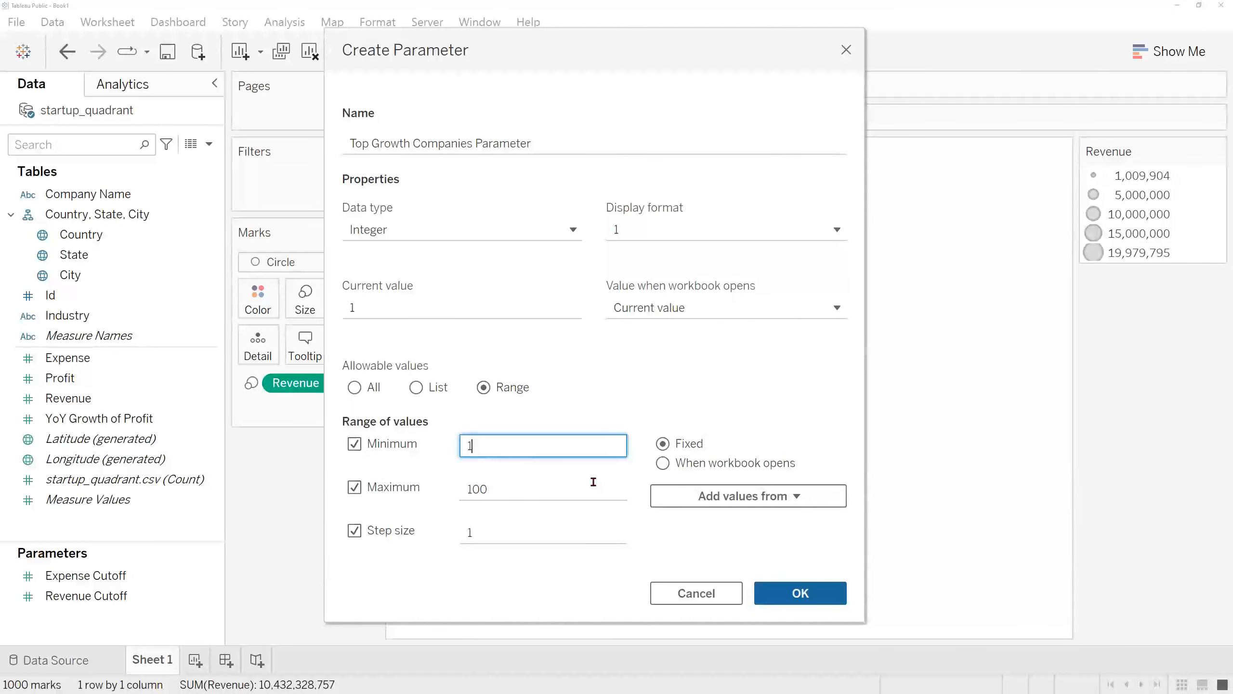
{"action": "type", "text": "0"}
{"action": "left_click", "coordinate": [582, 481]}
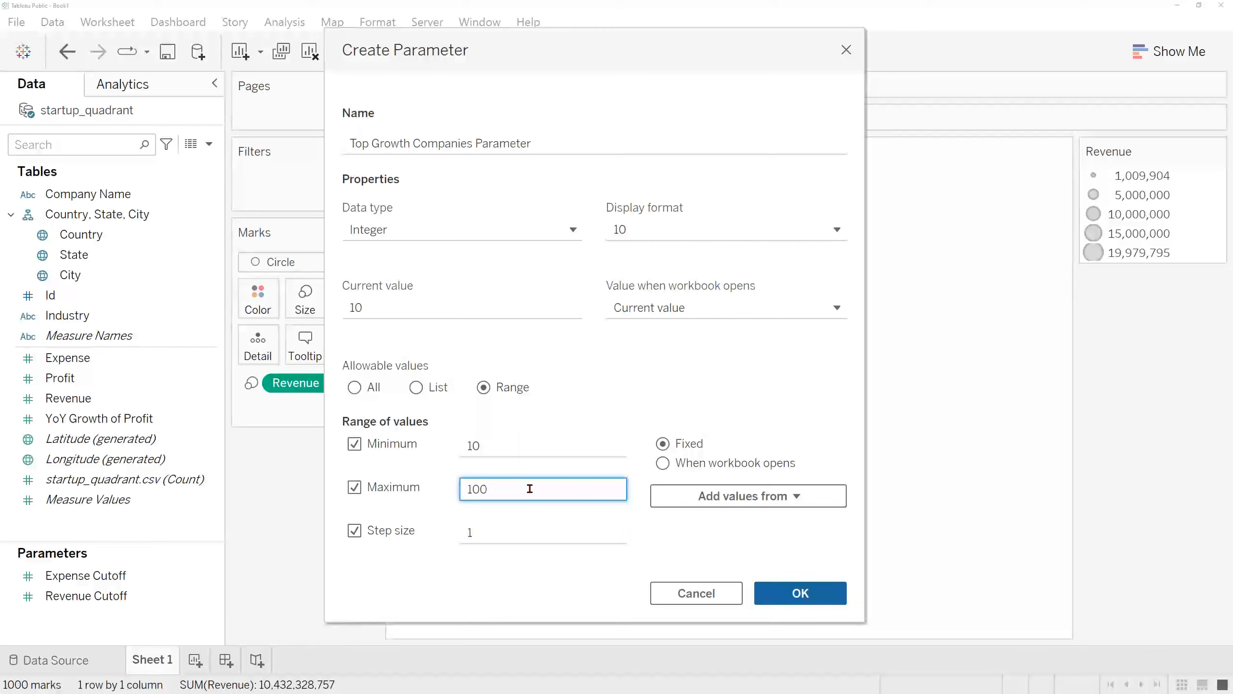
{"action": "left_click", "coordinate": [528, 531]}
{"action": "left_click", "coordinate": [554, 584]}
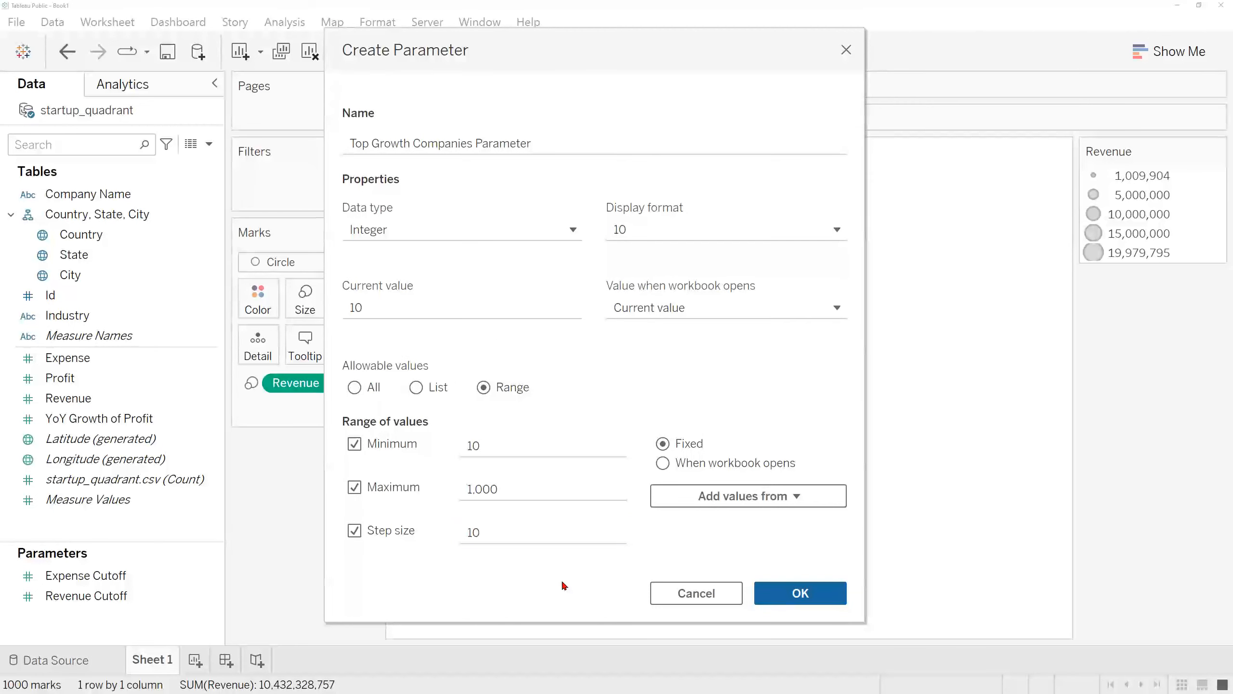
{"action": "left_click", "coordinate": [791, 597]}
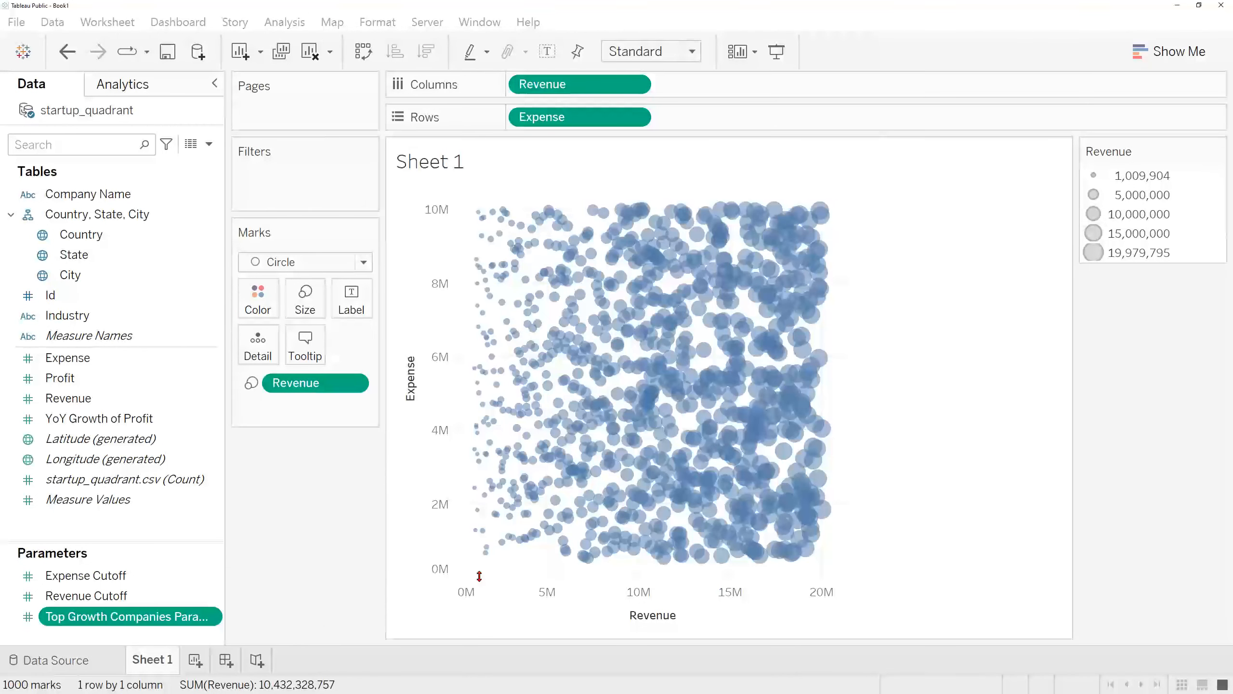
Step: Start a new set from the Id field and name it Id Set Revenue
{"action": "left_click_drag", "start_coordinate": [194, 543], "coordinate": [198, 524]}
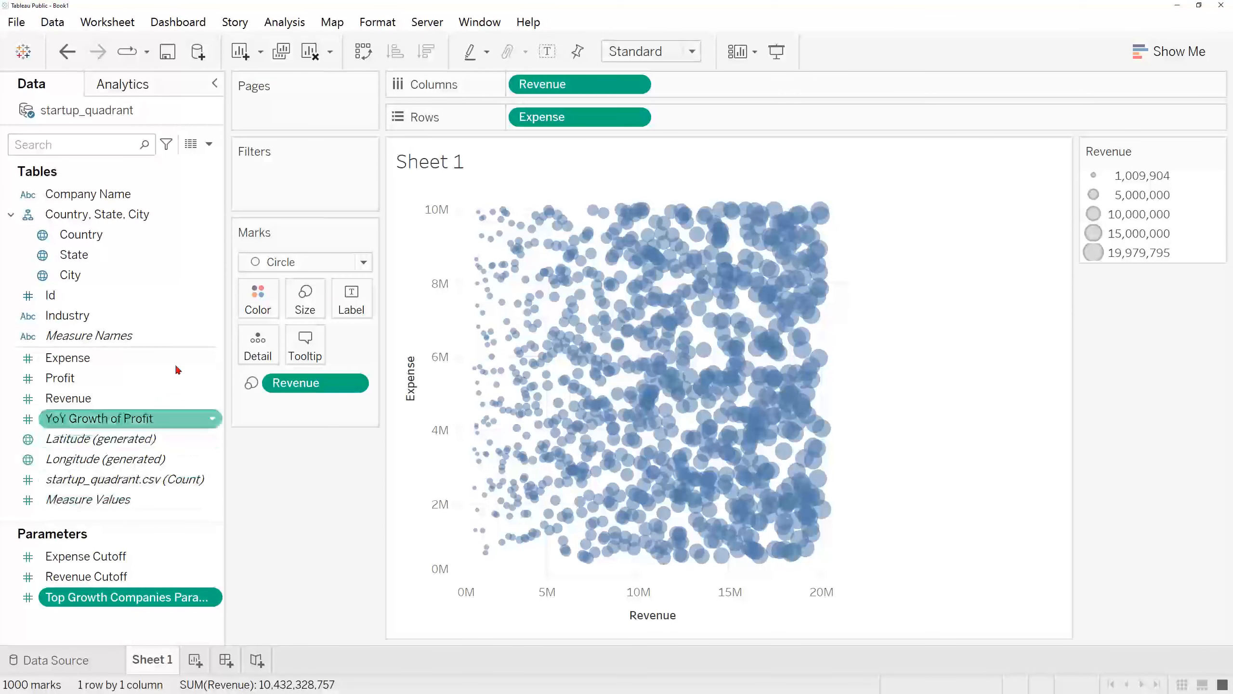
{"action": "left_click", "coordinate": [148, 297]}
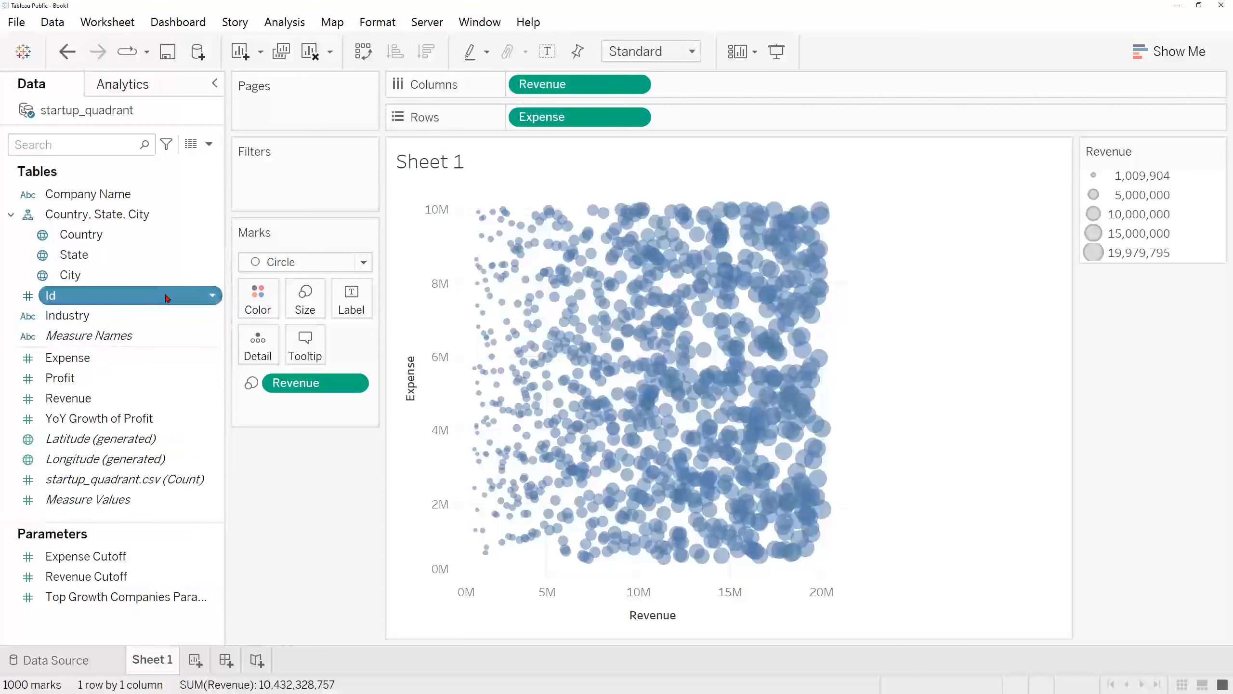
{"action": "left_click", "coordinate": [214, 297]}
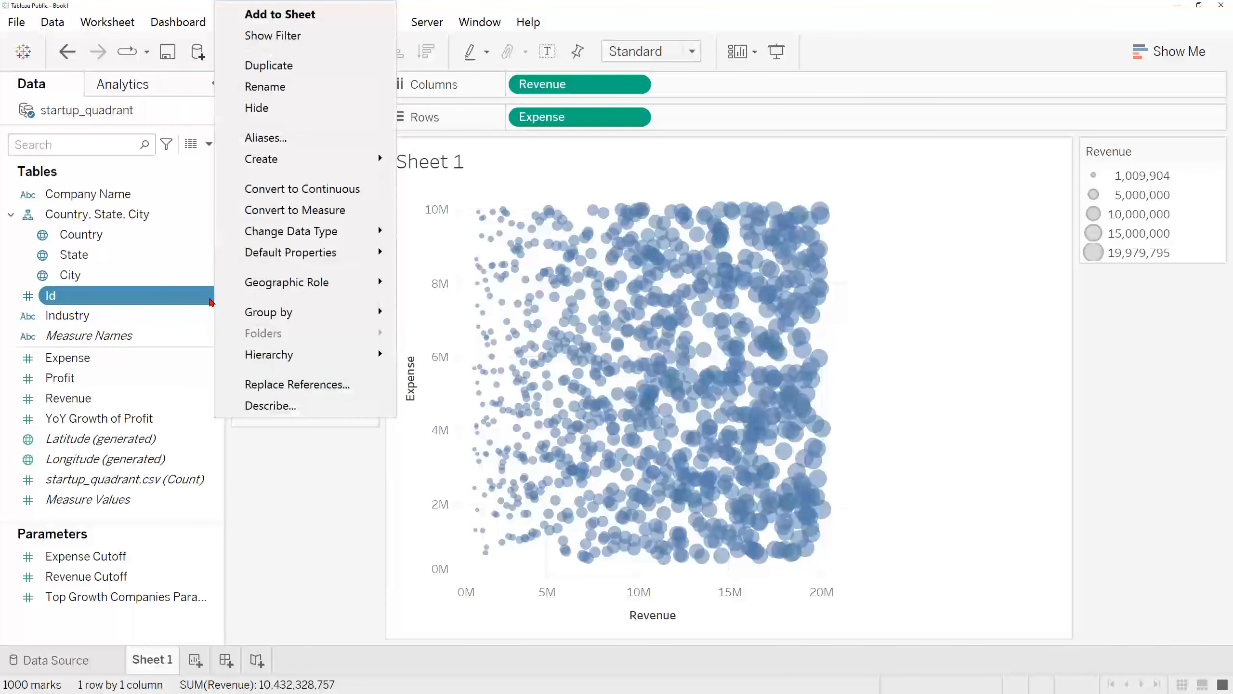
{"action": "mouse_move", "coordinate": [318, 161]}
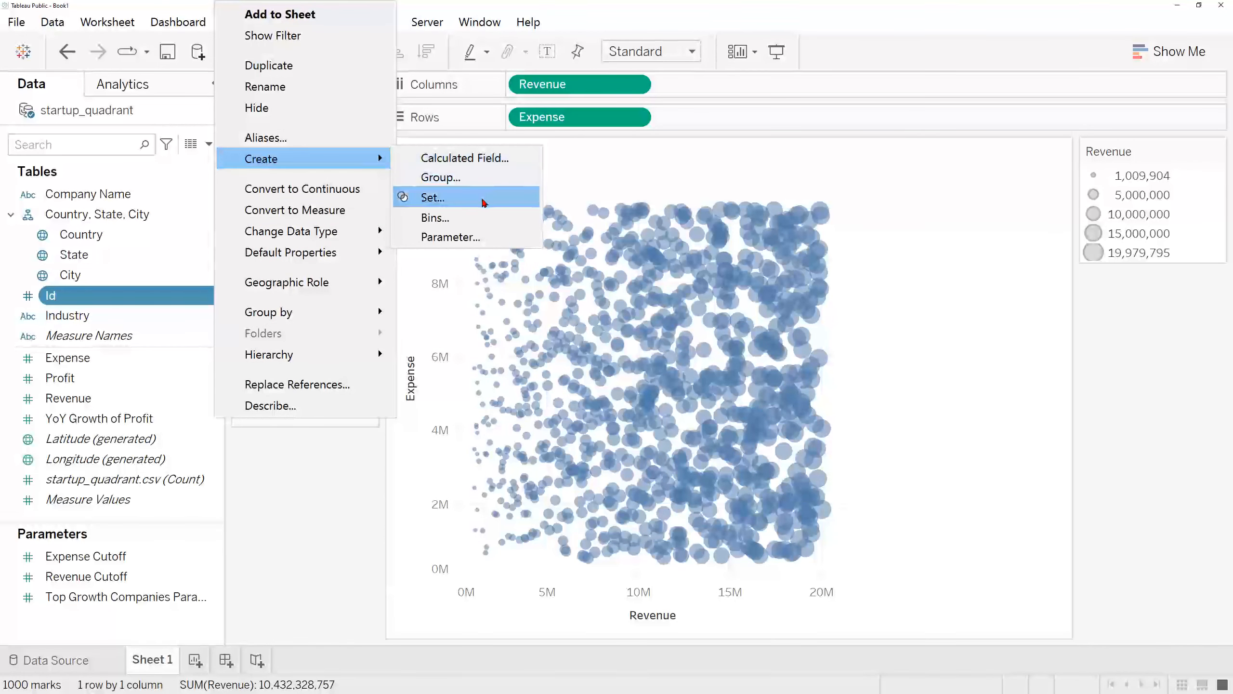
{"action": "left_click", "coordinate": [485, 202]}
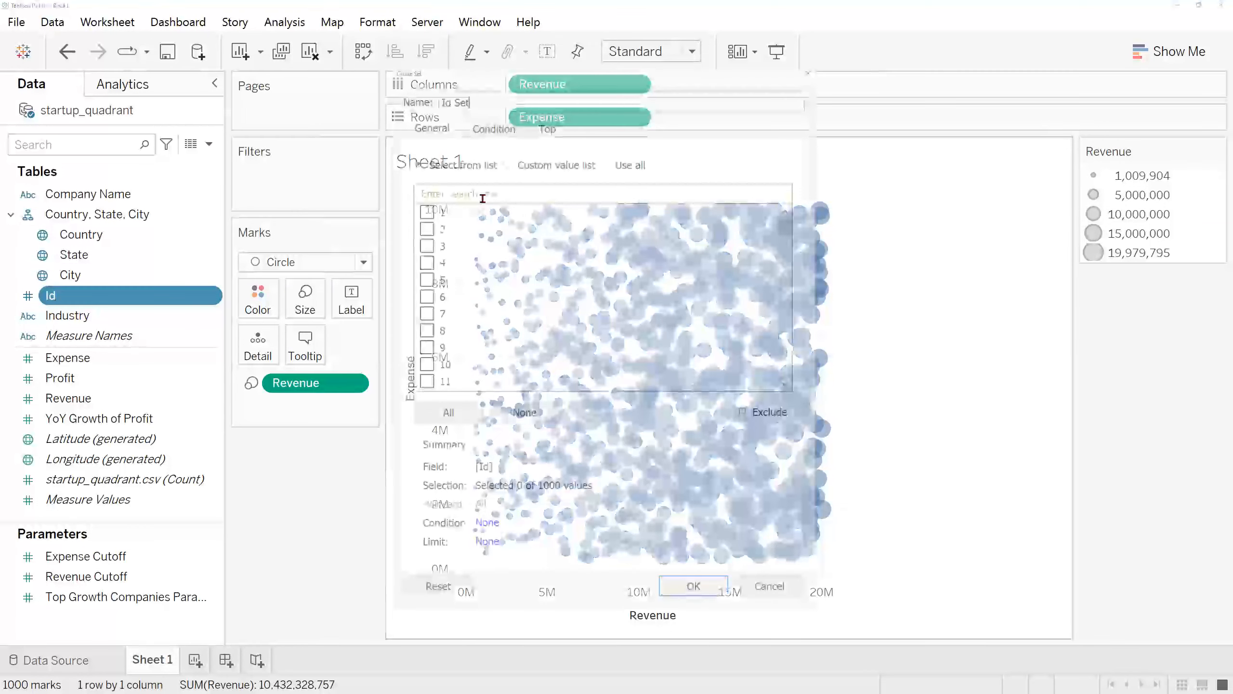
{"action": "type", "text": "Revenue"}
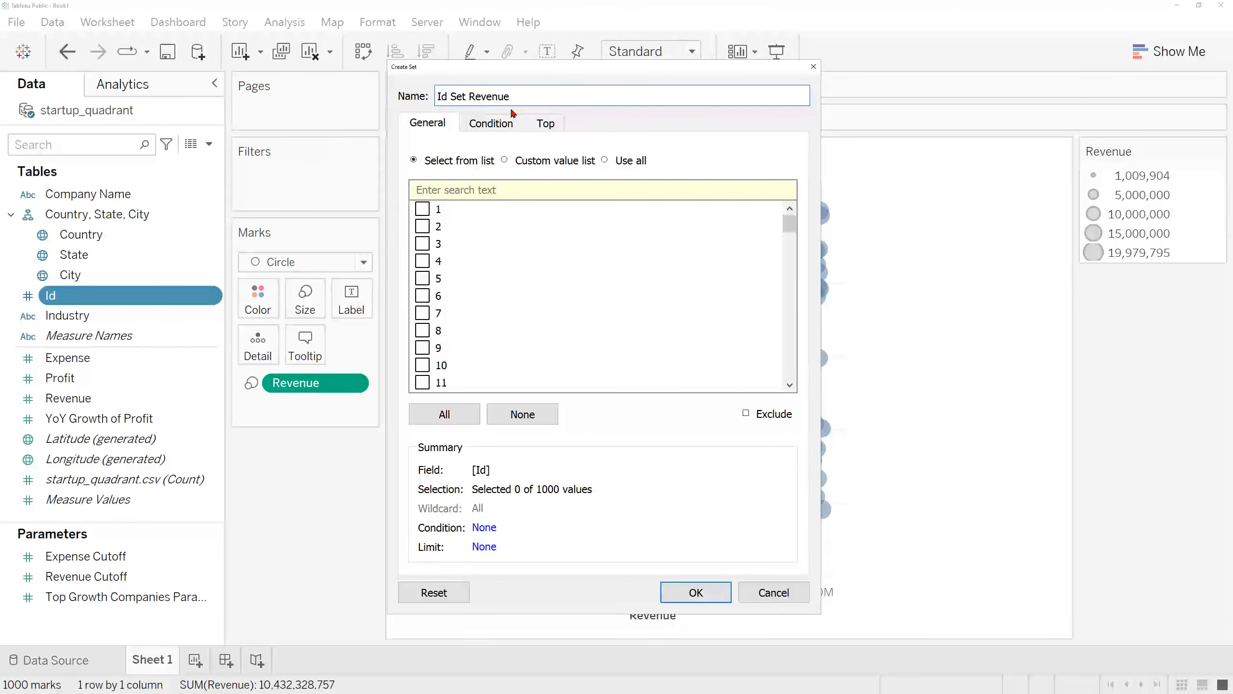
Step: Define the set by the condition formula SUM([Revenue]) > [Revenue Cutoff] and create Id Set Revenue
{"action": "left_click", "coordinate": [499, 127]}
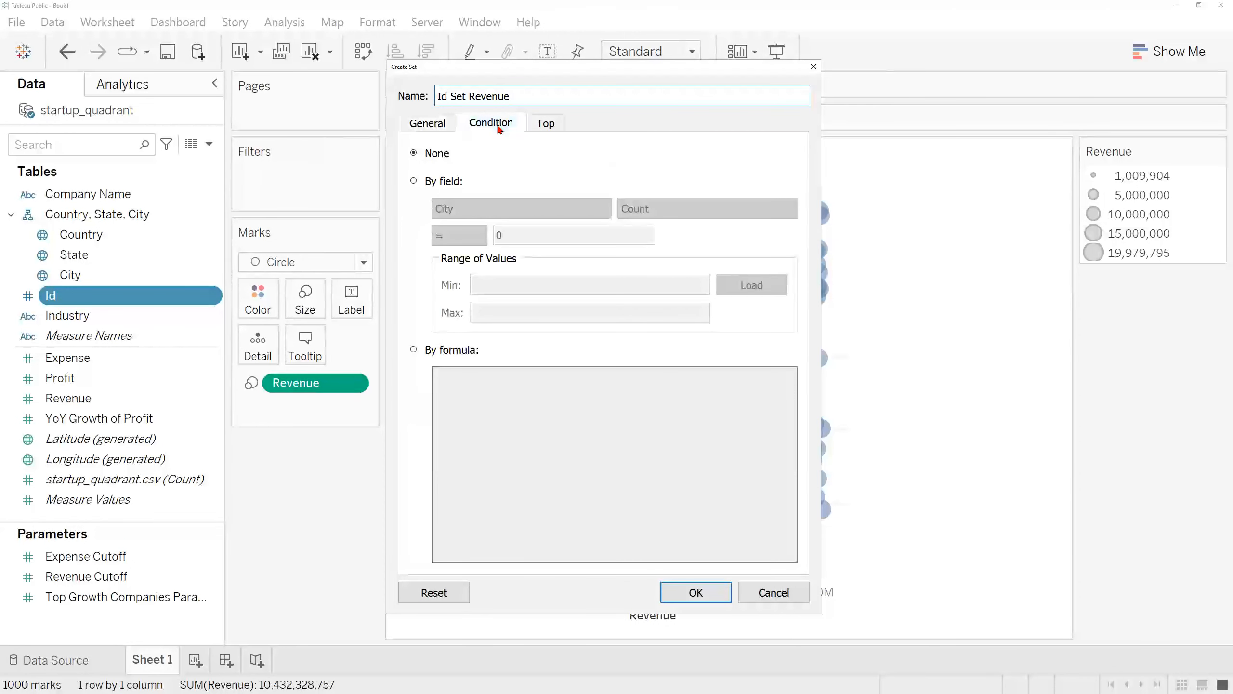
{"action": "left_click", "coordinate": [438, 351]}
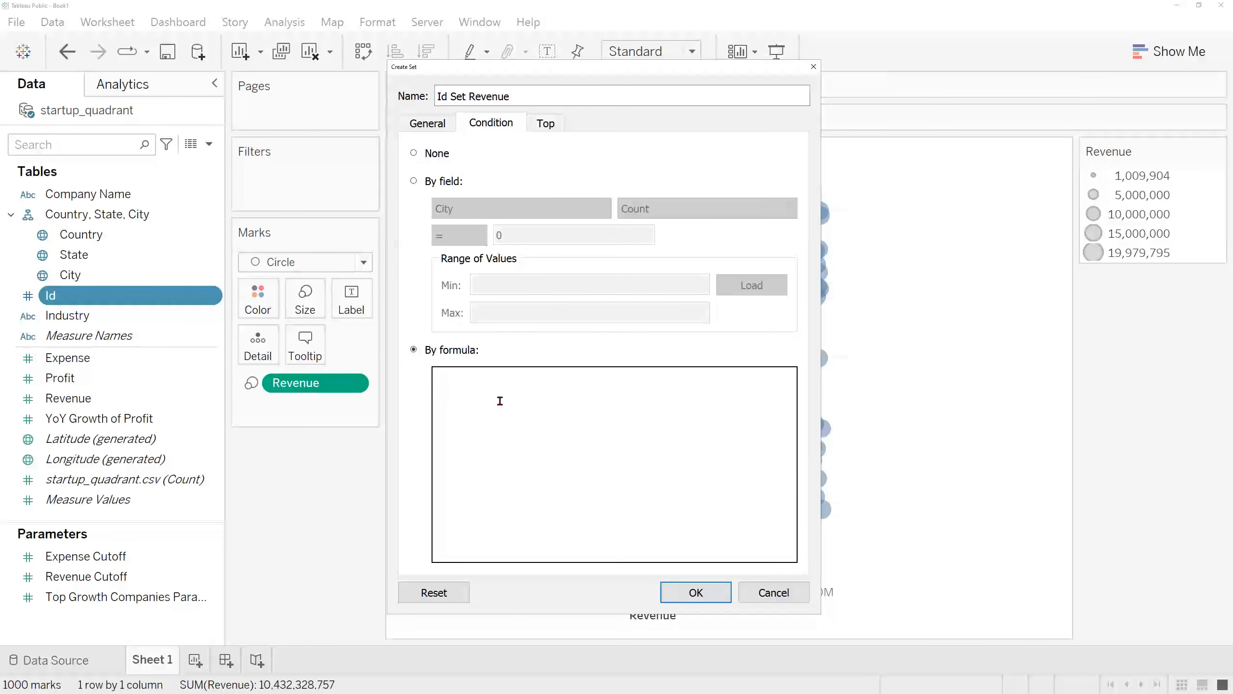
{"action": "type", "text": "SUM(rev"}
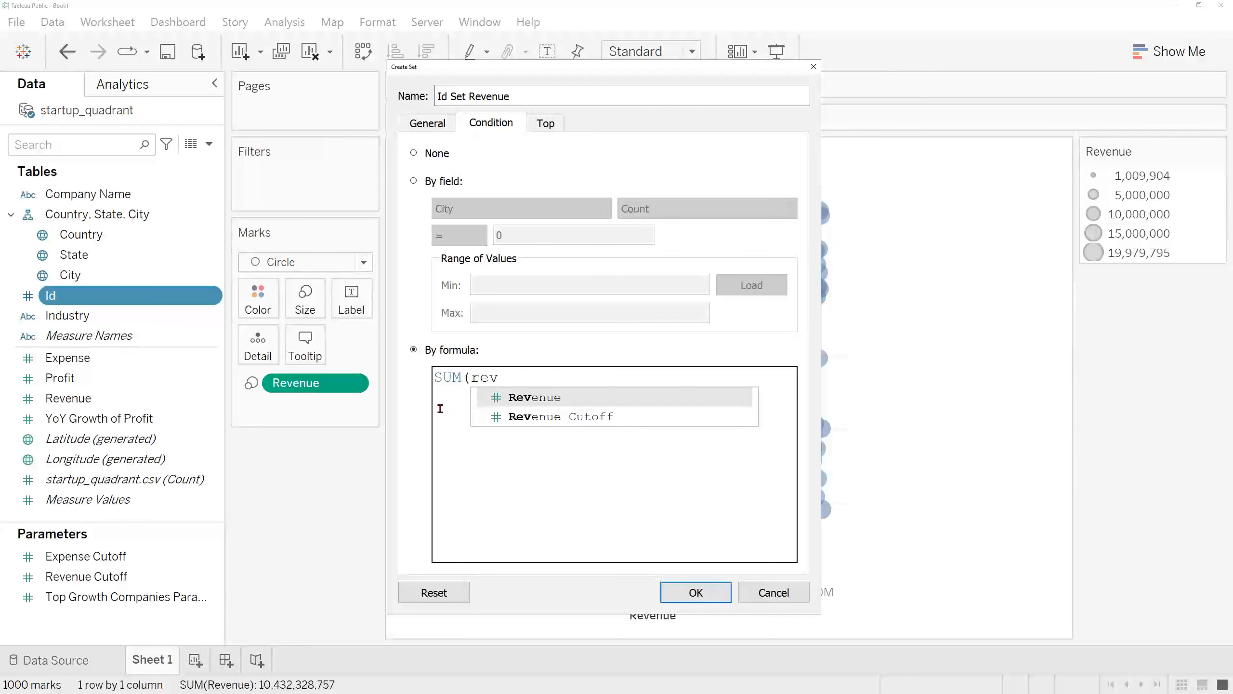
{"action": "key", "text": "Return"}
{"action": "type", "text": ") > reve"}
{"action": "key", "text": "Down"}
{"action": "key", "text": "Return"}
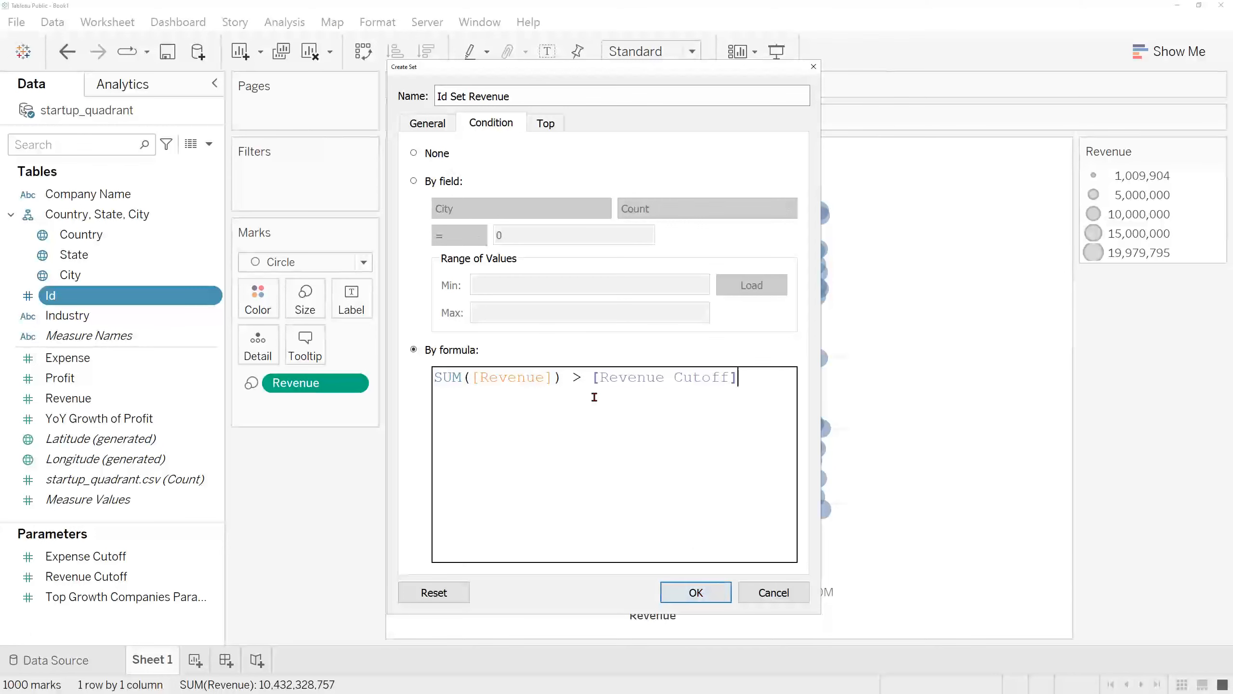
{"action": "left_click", "coordinate": [695, 593]}
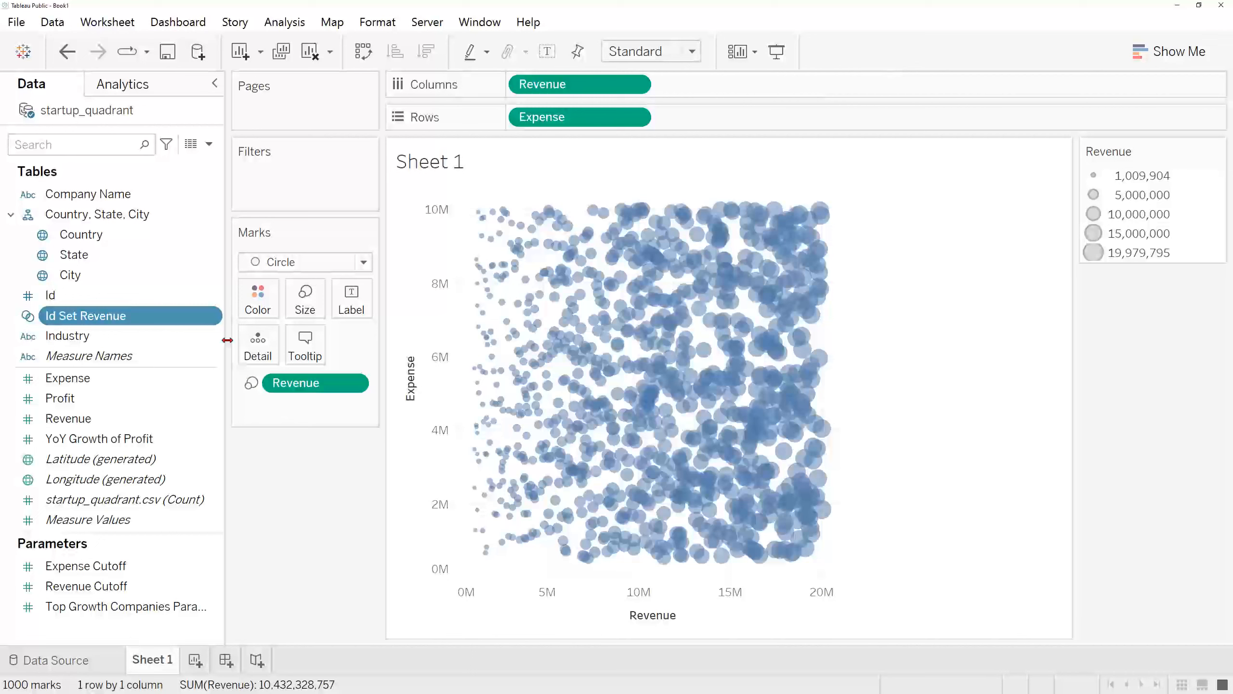
Step: Start another set from the Id field and name it Id Set Expense
{"action": "left_click", "coordinate": [171, 294]}
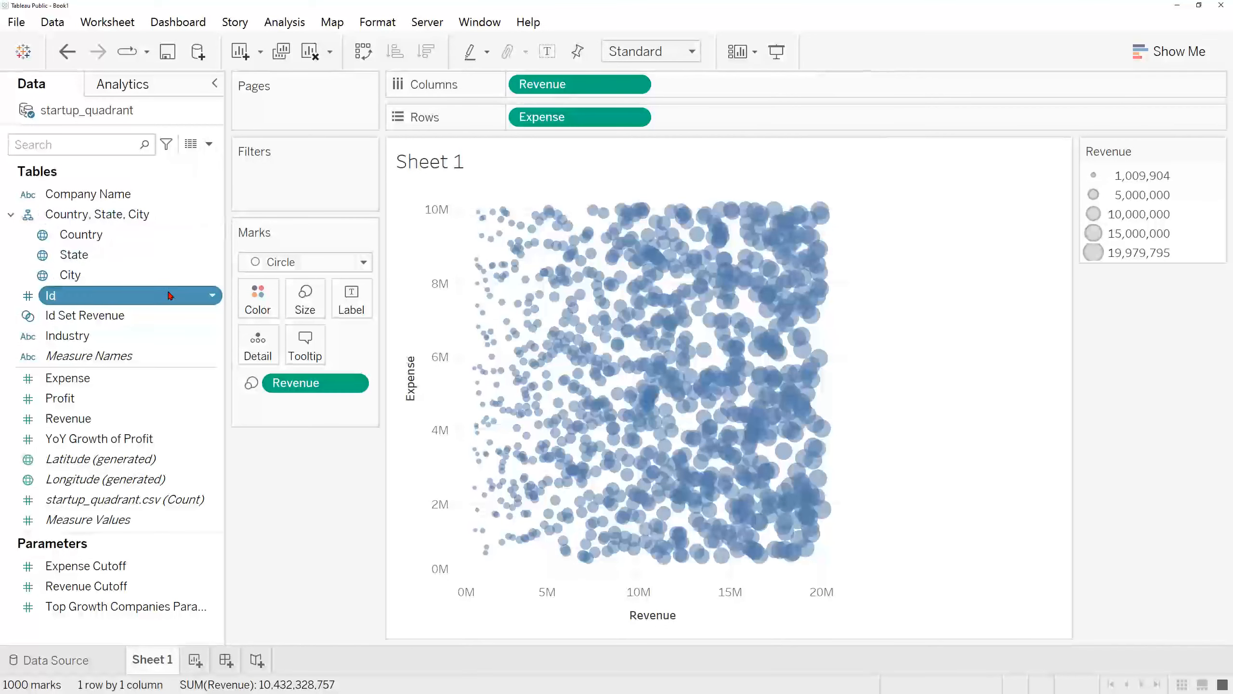
{"action": "left_click", "coordinate": [213, 296]}
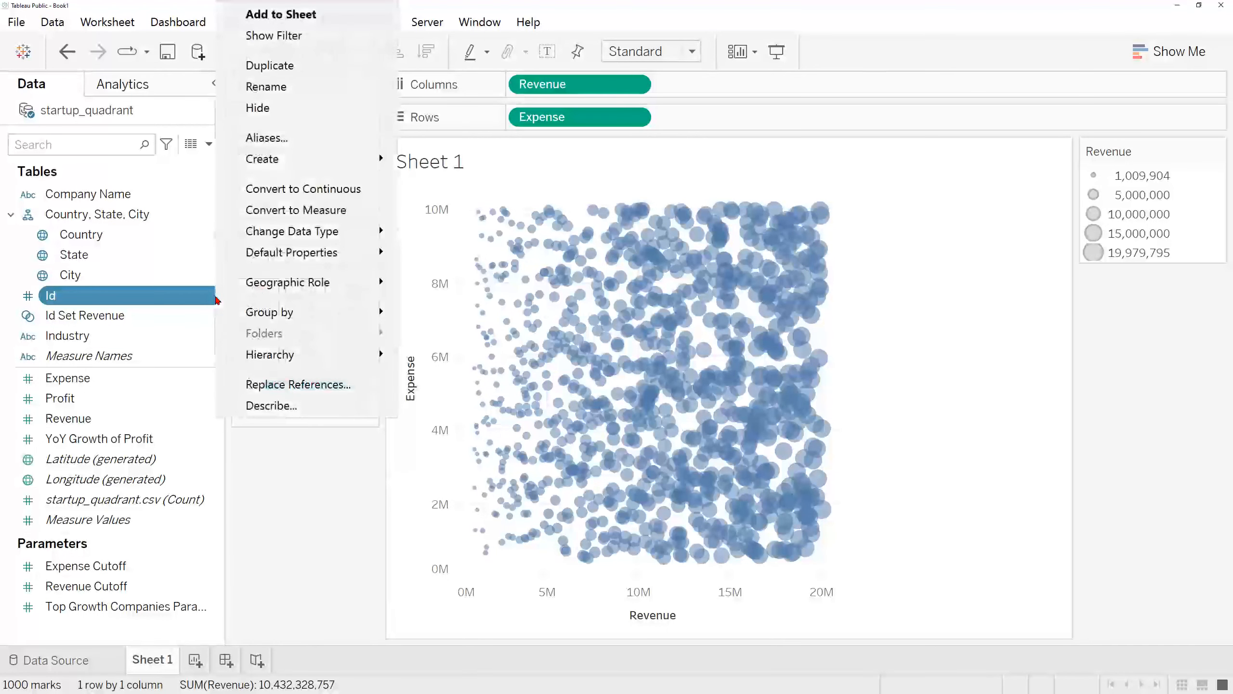
{"action": "mouse_move", "coordinate": [333, 165]}
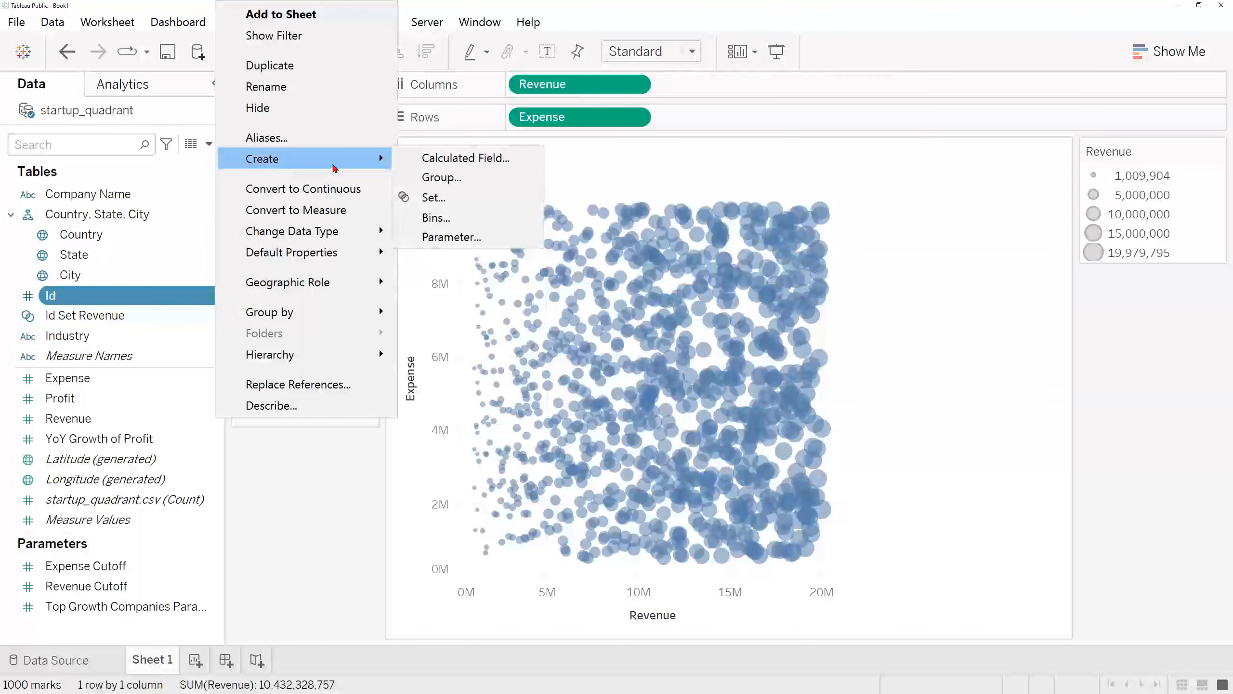
{"action": "left_click", "coordinate": [476, 201]}
{"action": "left_click", "coordinate": [499, 97]}
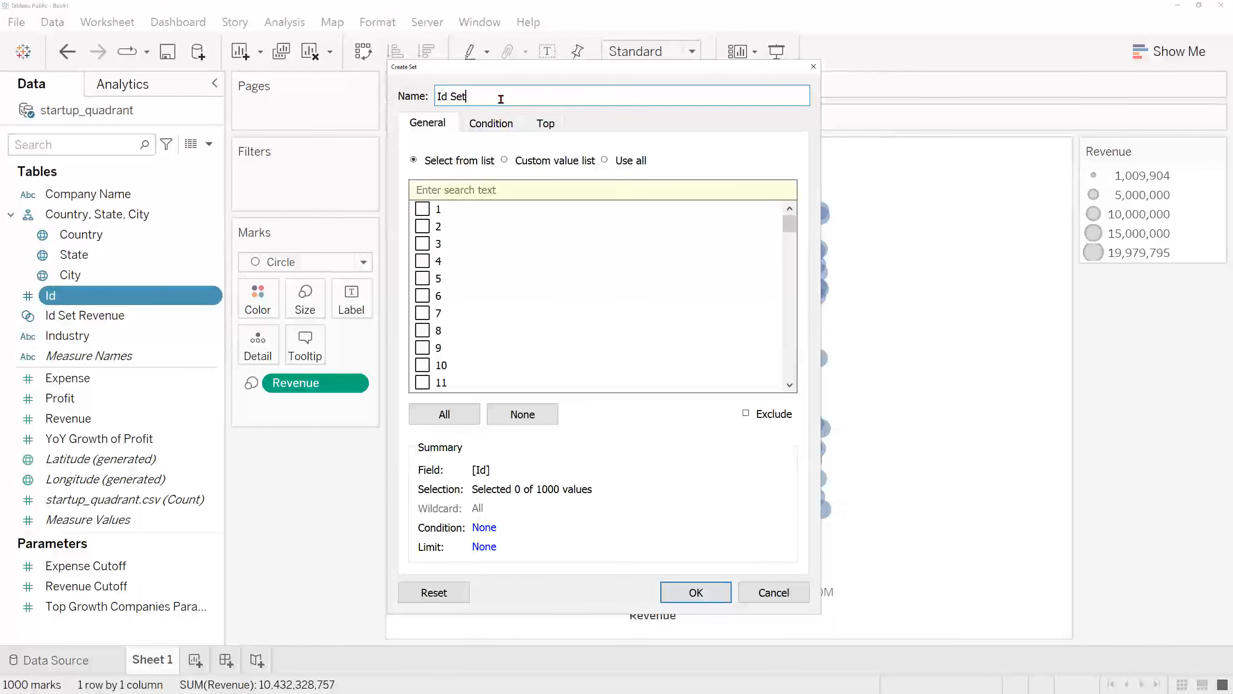
{"action": "type", "text": "Expense"}
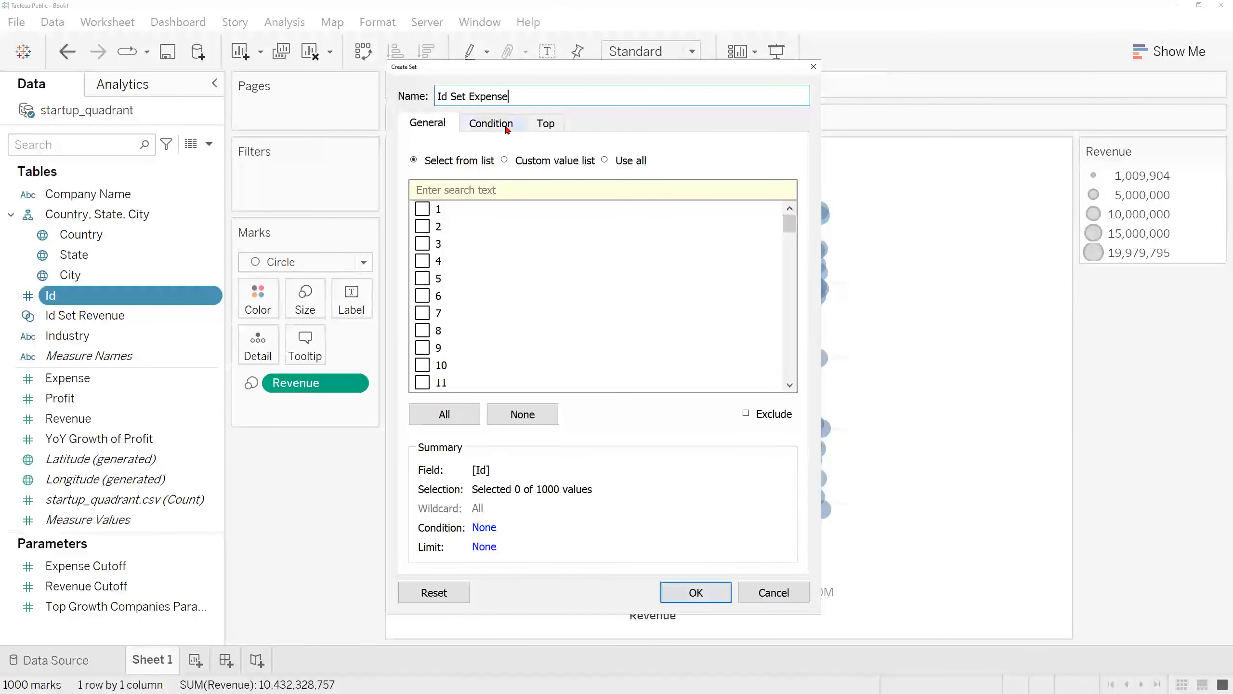
Step: Define the set by the condition formula SUM([Expense]) < [Expense Cutoff] and create Id Set Expense
{"action": "left_click", "coordinate": [505, 125]}
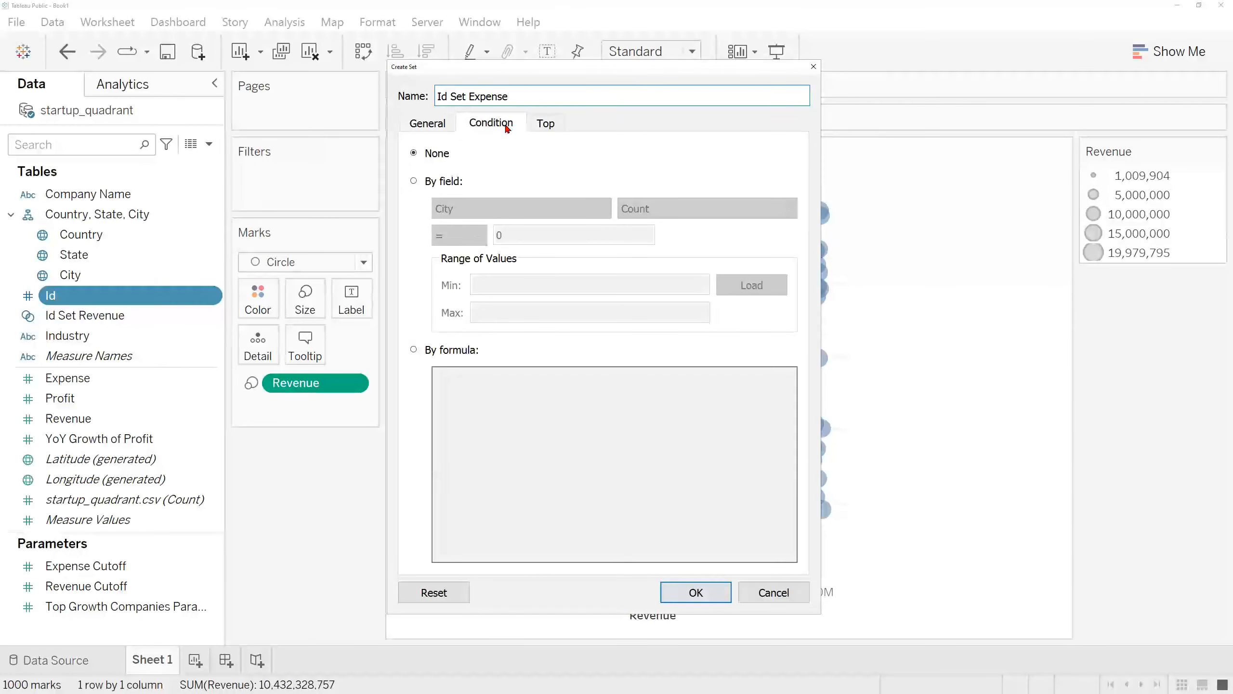
{"action": "left_click", "coordinate": [428, 353]}
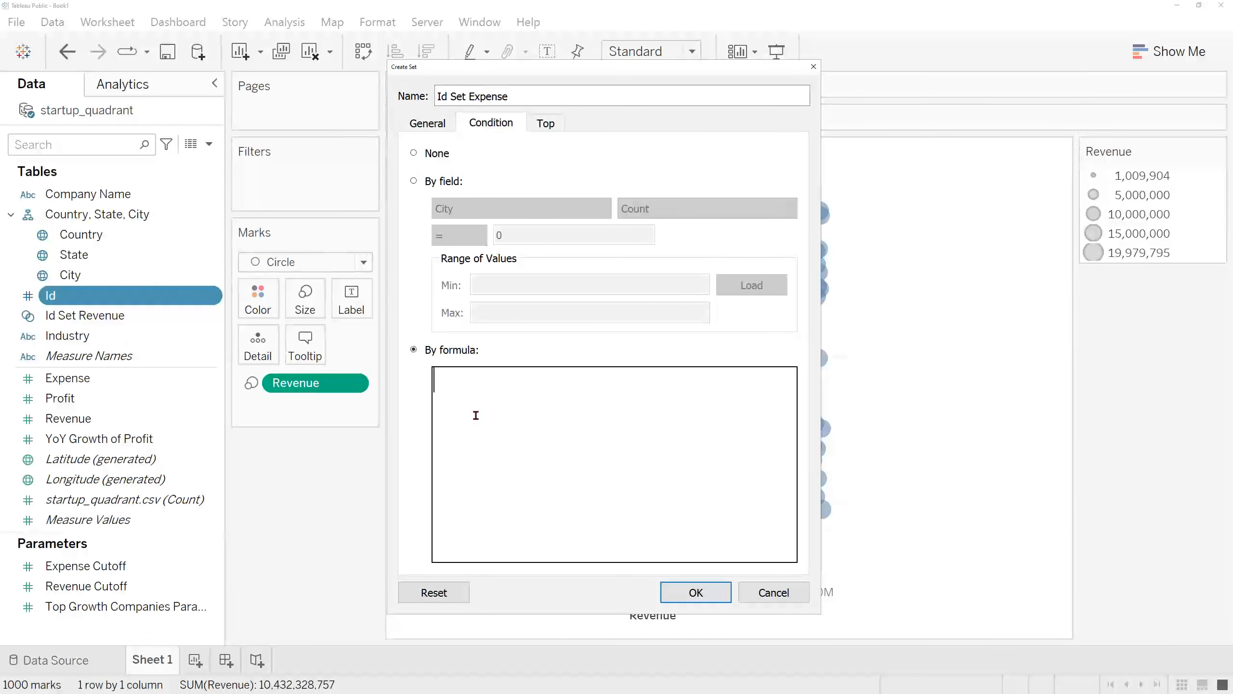
{"action": "type", "text": "SUM"}
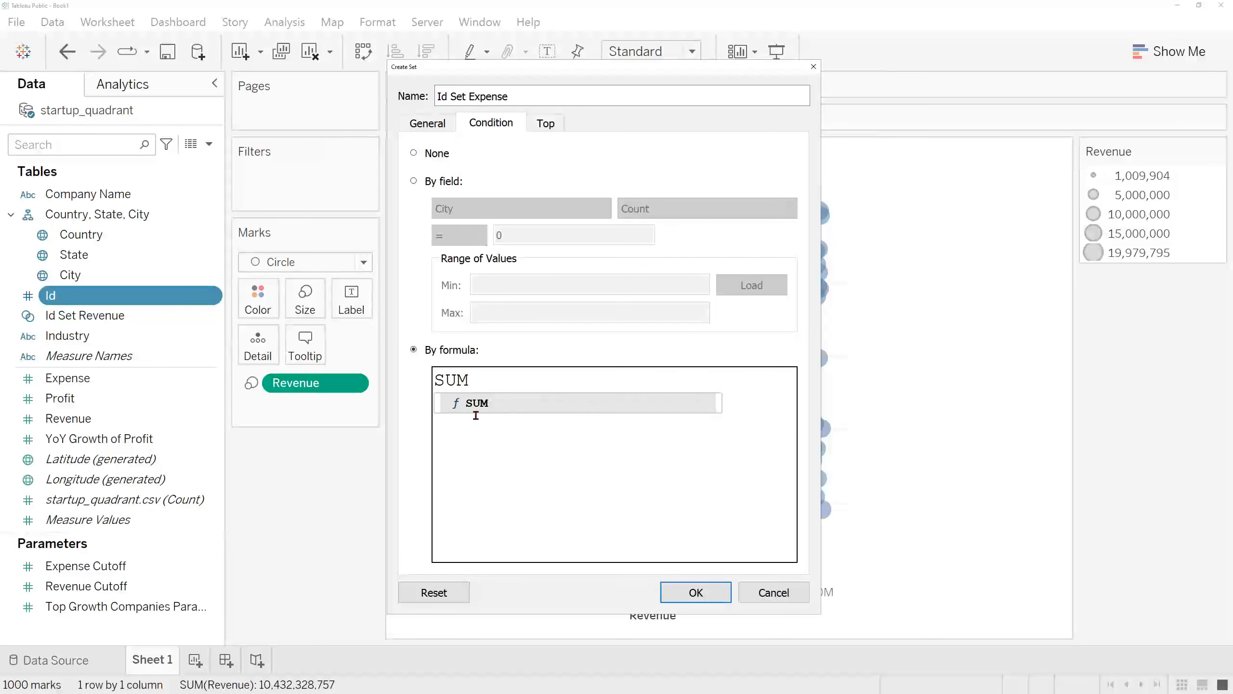
{"action": "type", "text": "(exp"}
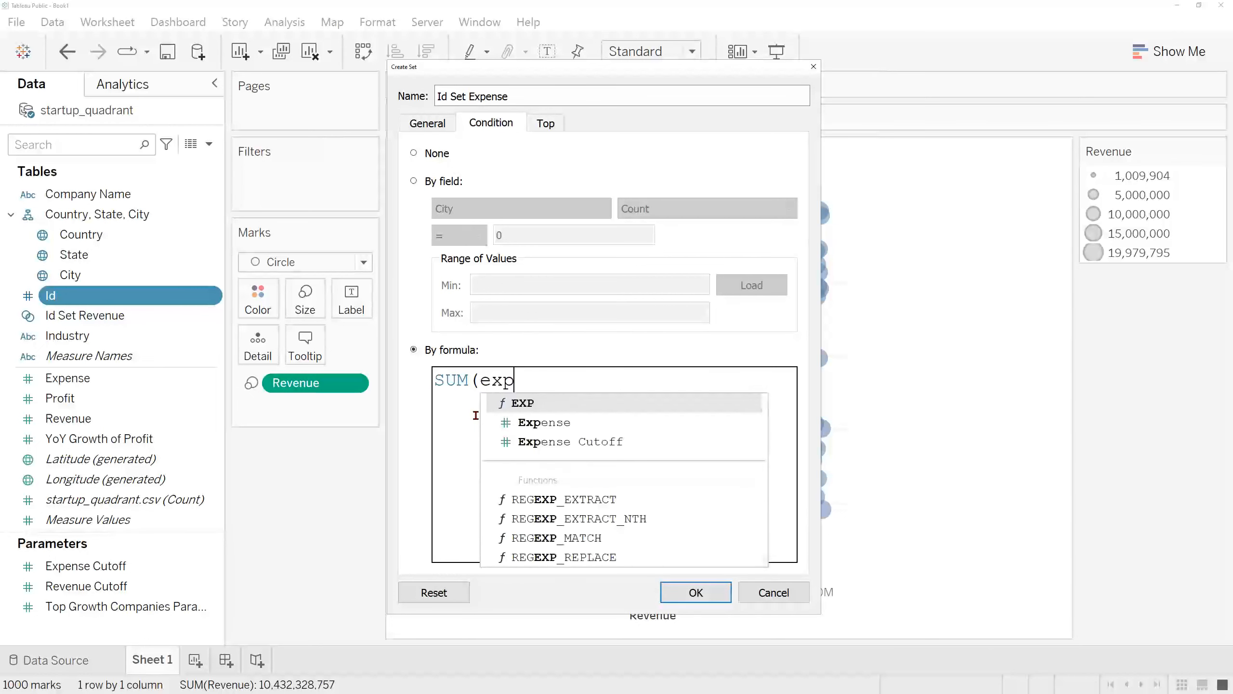
{"action": "key", "text": "Down"}
{"action": "key", "text": "Return"}
{"action": "type", "text": ") < exp"}
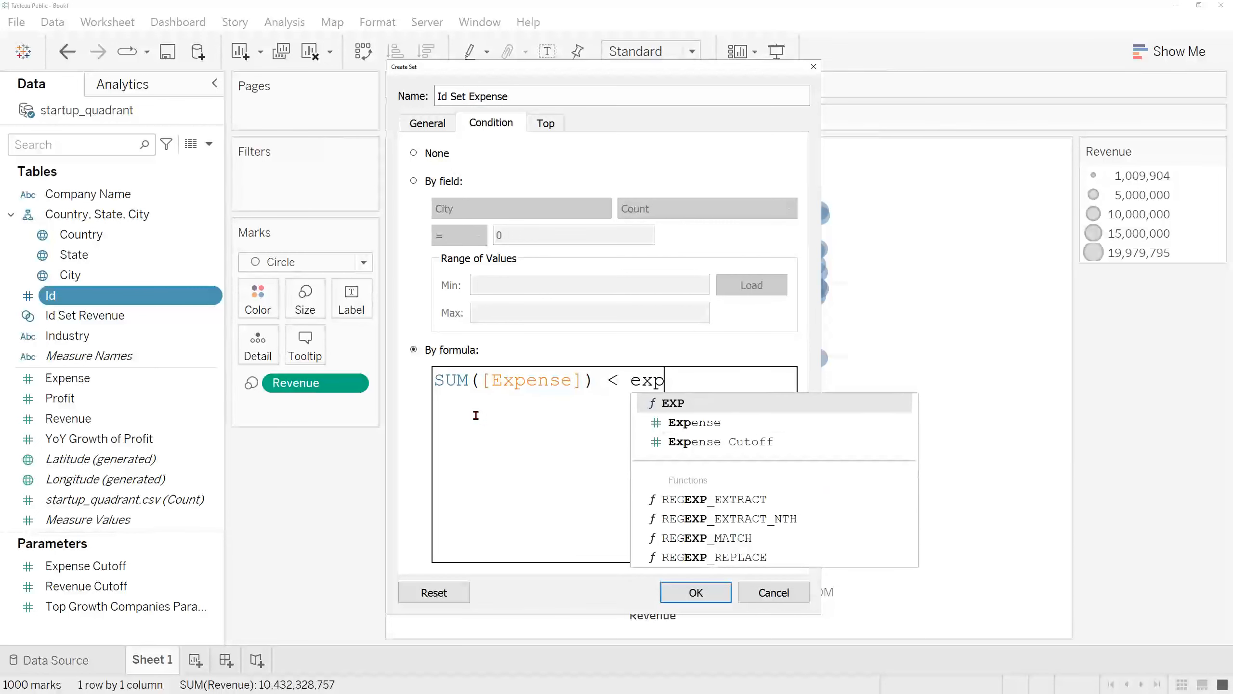
{"action": "key", "text": "Down"}
{"action": "key", "text": "Down"}
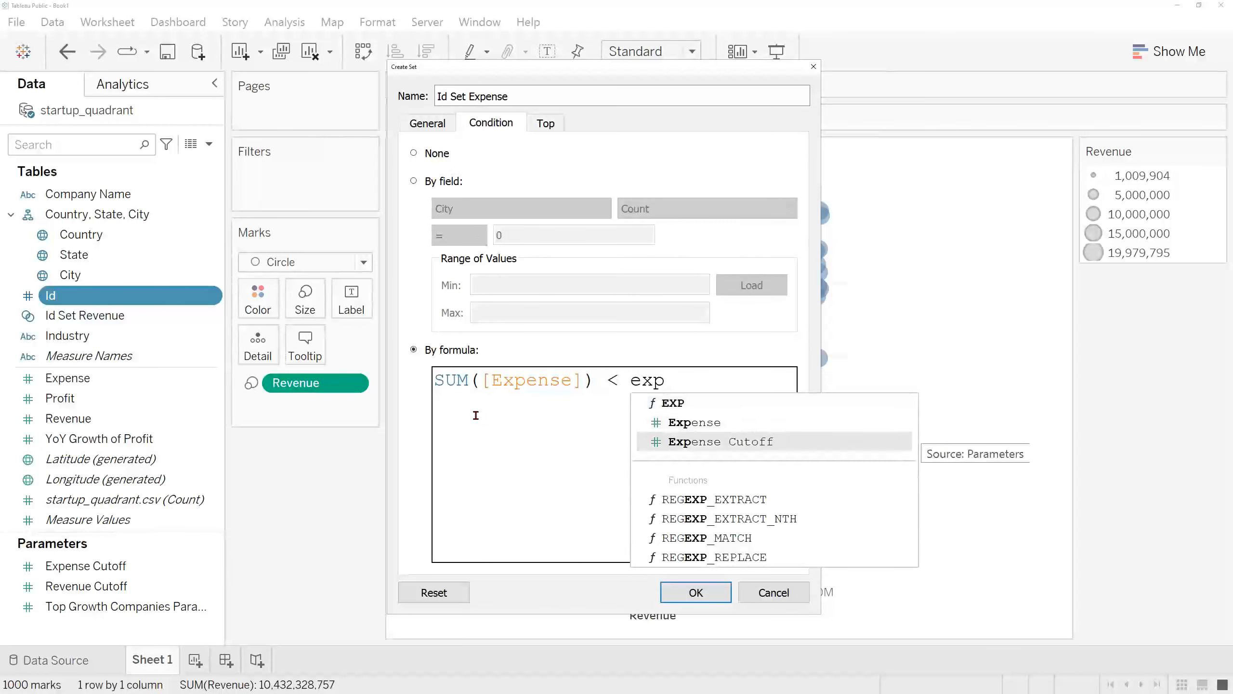
{"action": "key", "text": "Return"}
{"action": "left_click_drag", "start_coordinate": [679, 555], "coordinate": [585, 553]}
{"action": "scroll", "coordinate": [617, 458], "scroll_direction": "down", "scroll_amount": 2}
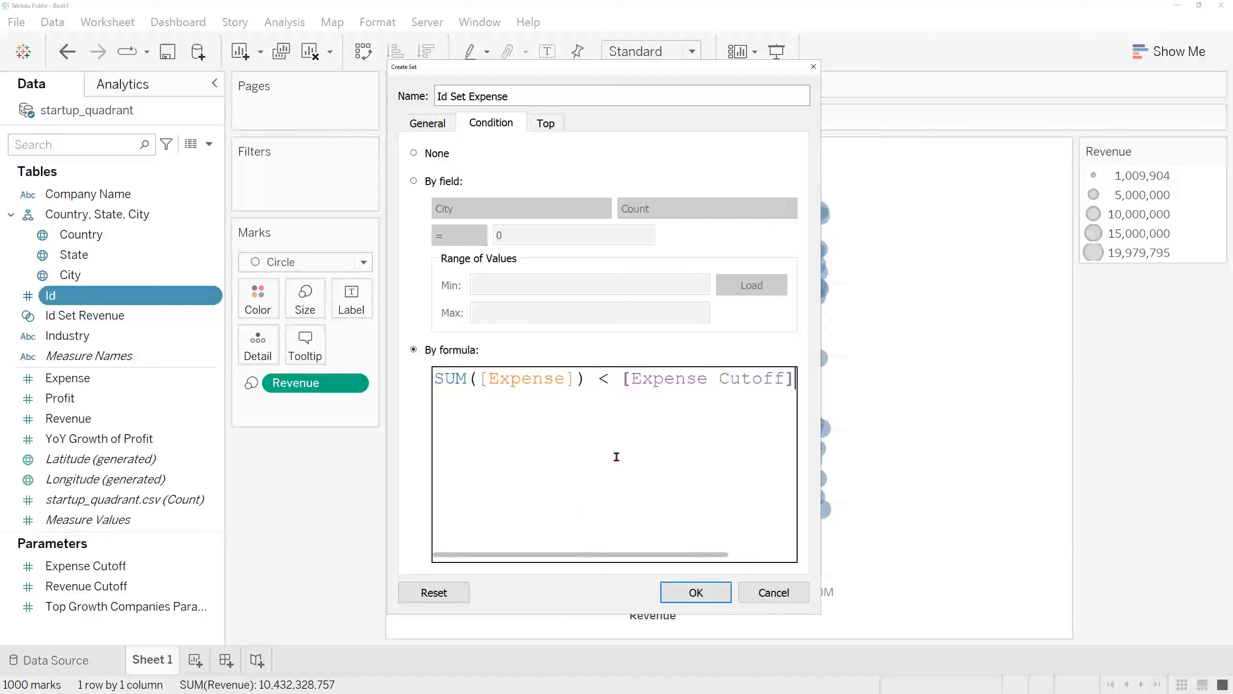
{"action": "double_click", "coordinate": [587, 379]}
{"action": "key", "text": "End"}
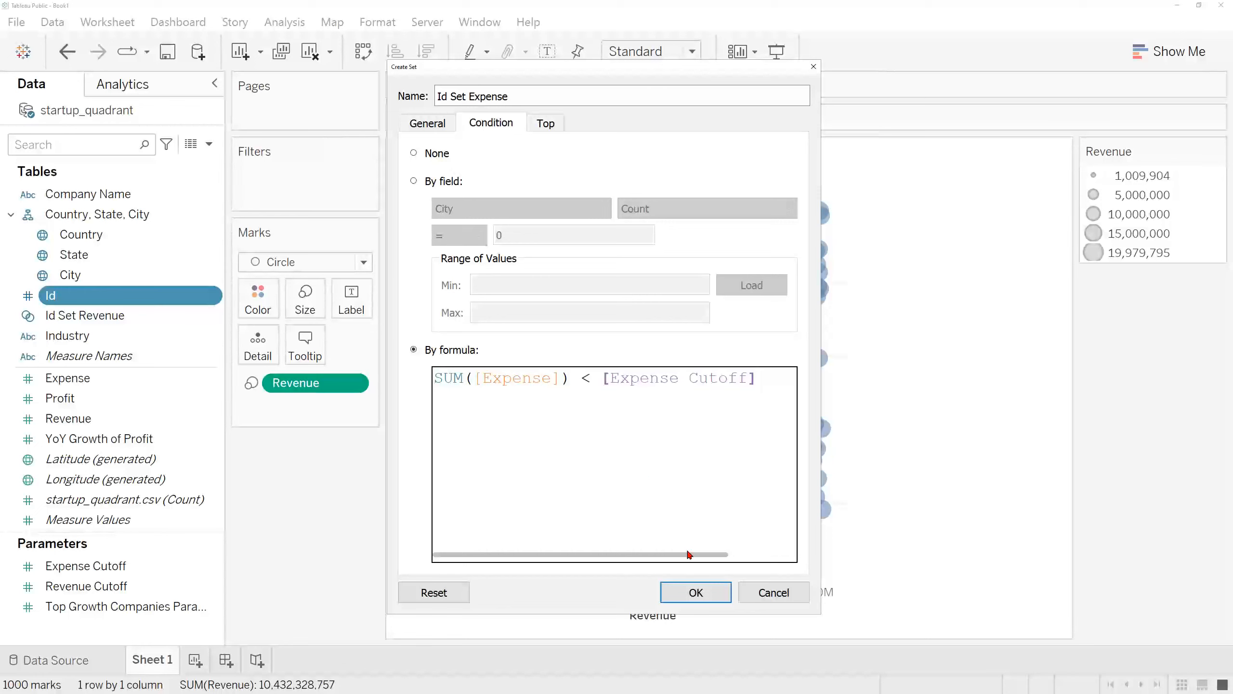
{"action": "left_click", "coordinate": [684, 592]}
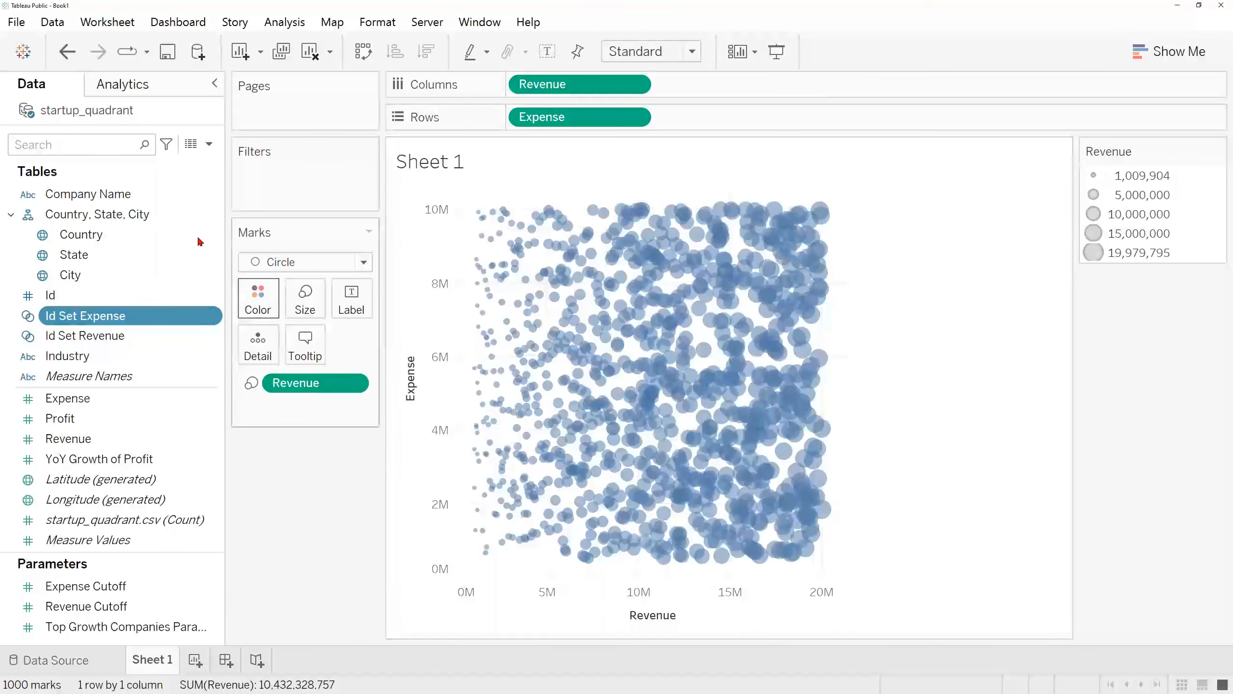
Step: Start a third set from the Id field and name it Id Set Top Growth Companies
{"action": "left_click", "coordinate": [176, 301]}
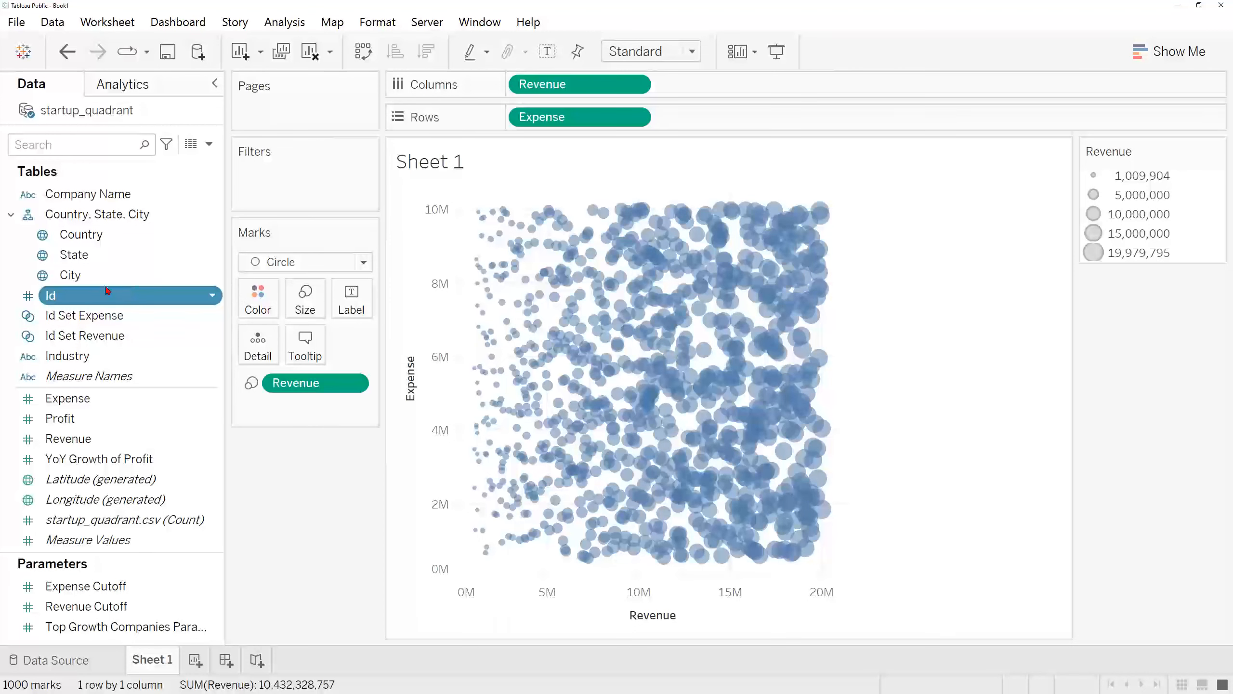
{"action": "left_click", "coordinate": [212, 296]}
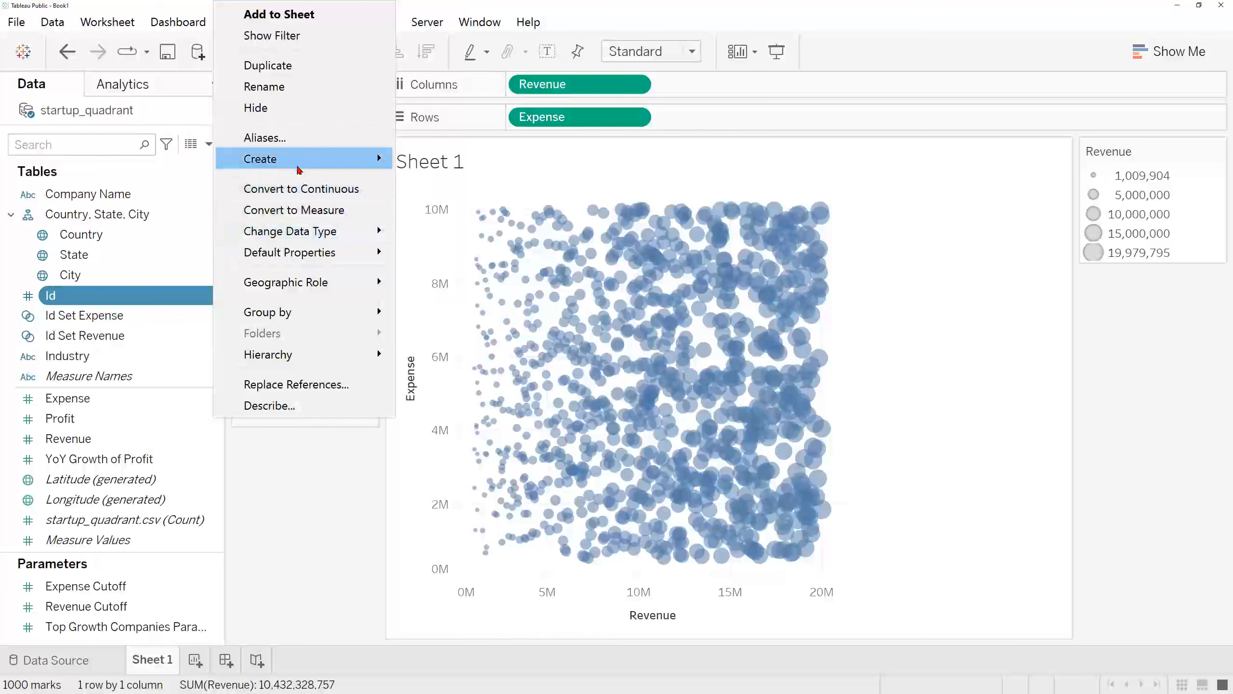
{"action": "mouse_move", "coordinate": [299, 169]}
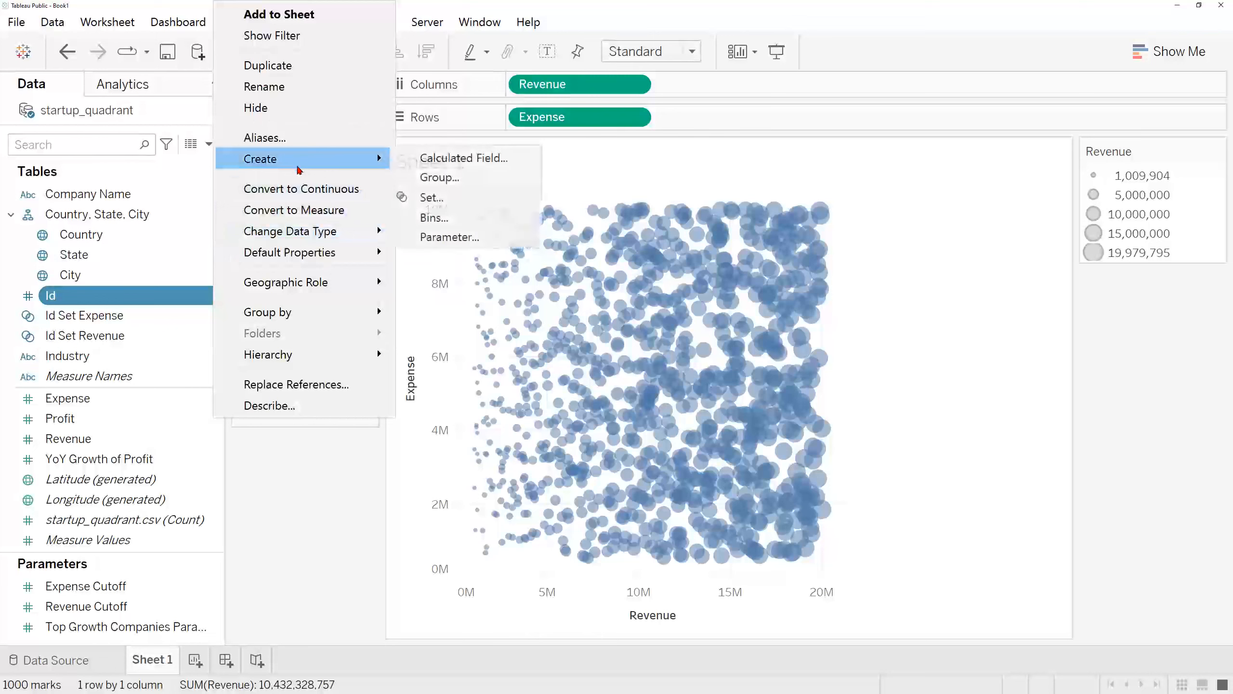
{"action": "left_click", "coordinate": [480, 195]}
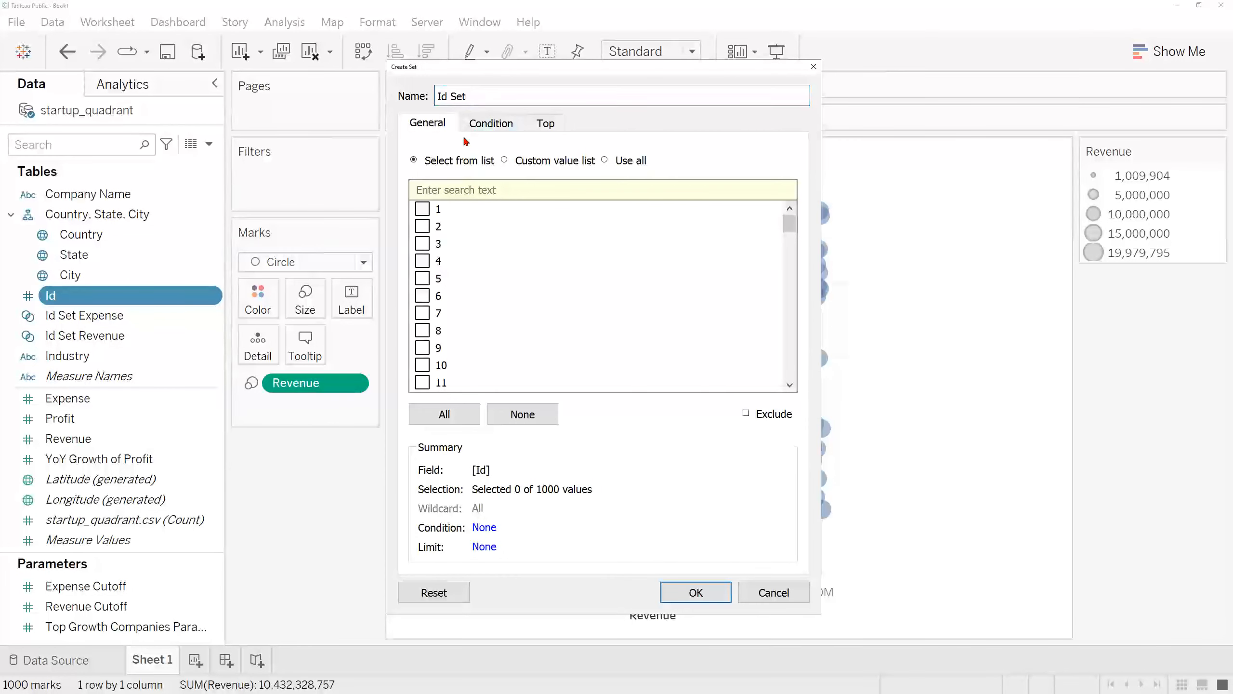
{"action": "type", "text": "Top"}
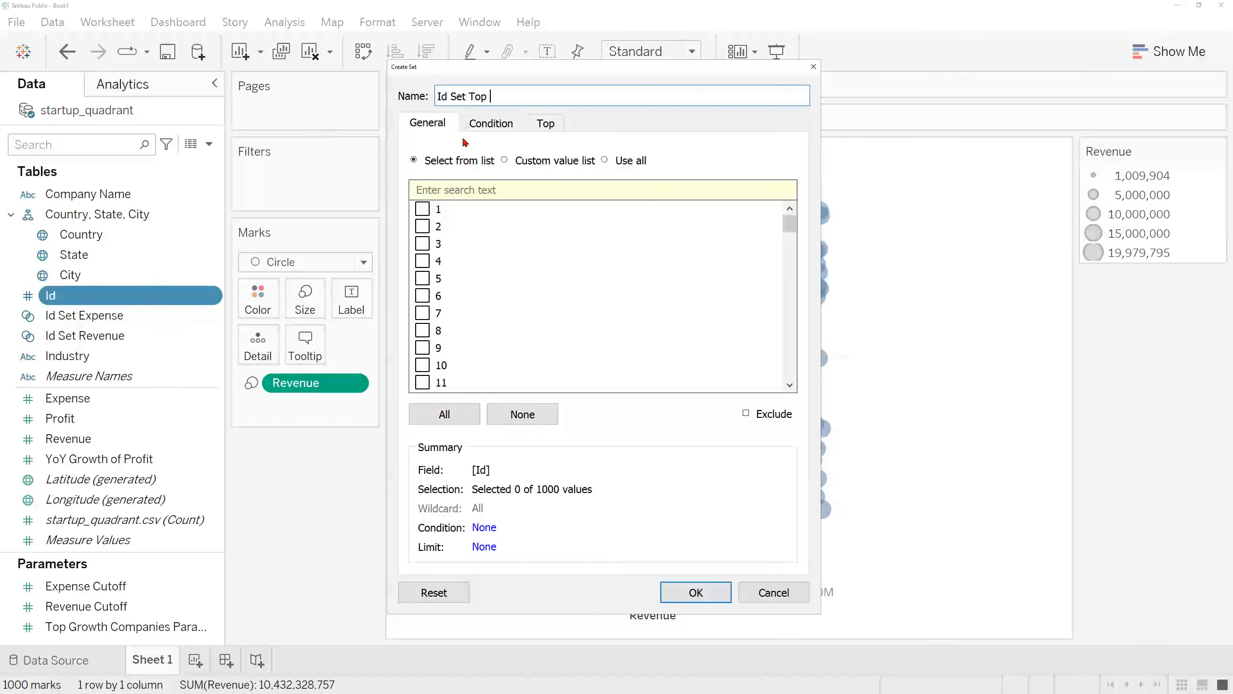
{"action": "type", "text": " Growth Companies"}
Step: Limit the set by field to the top Top Growth Companies Parameter members by Sum of YoY Growth of Profit, and create it
{"action": "left_click", "coordinate": [556, 126]}
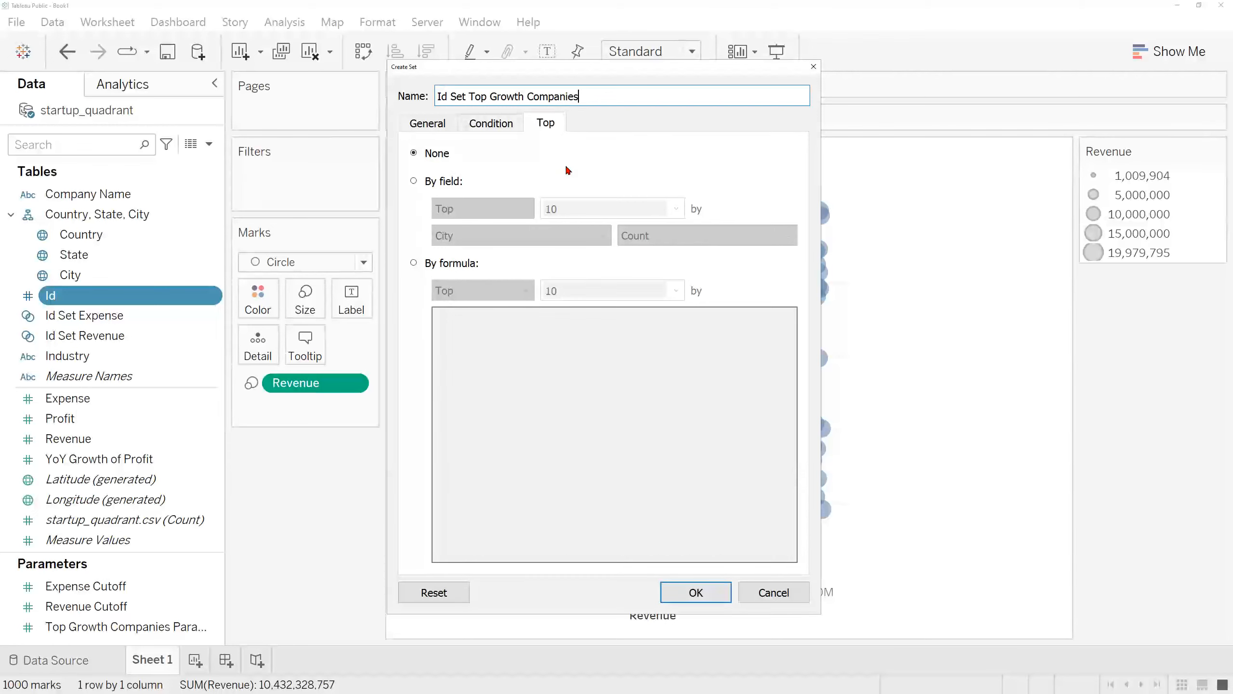
{"action": "left_click", "coordinate": [437, 181]}
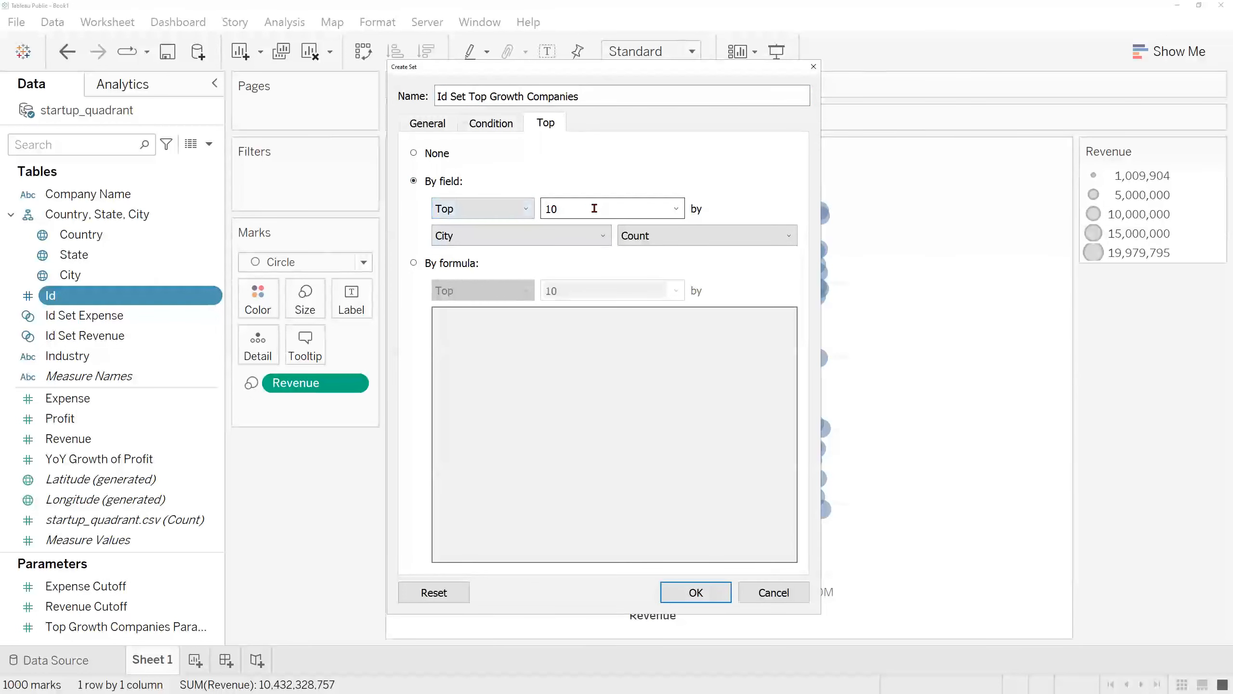
{"action": "left_click", "coordinate": [676, 210]}
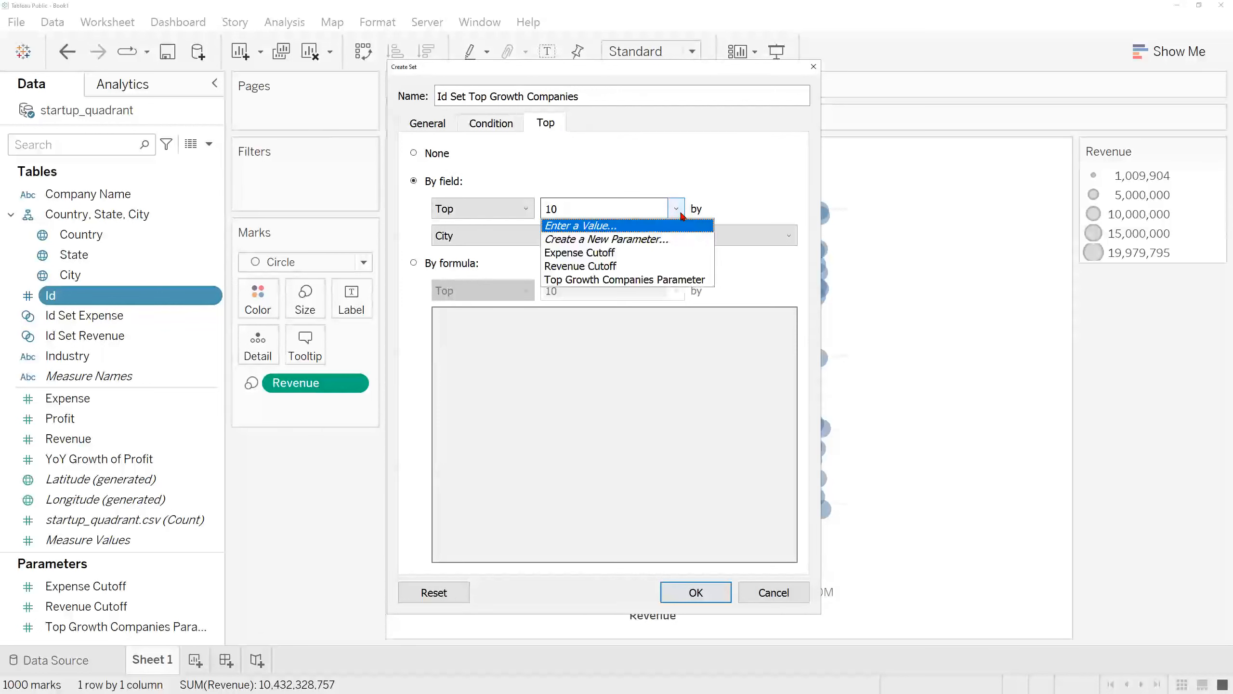
{"action": "left_click", "coordinate": [697, 281]}
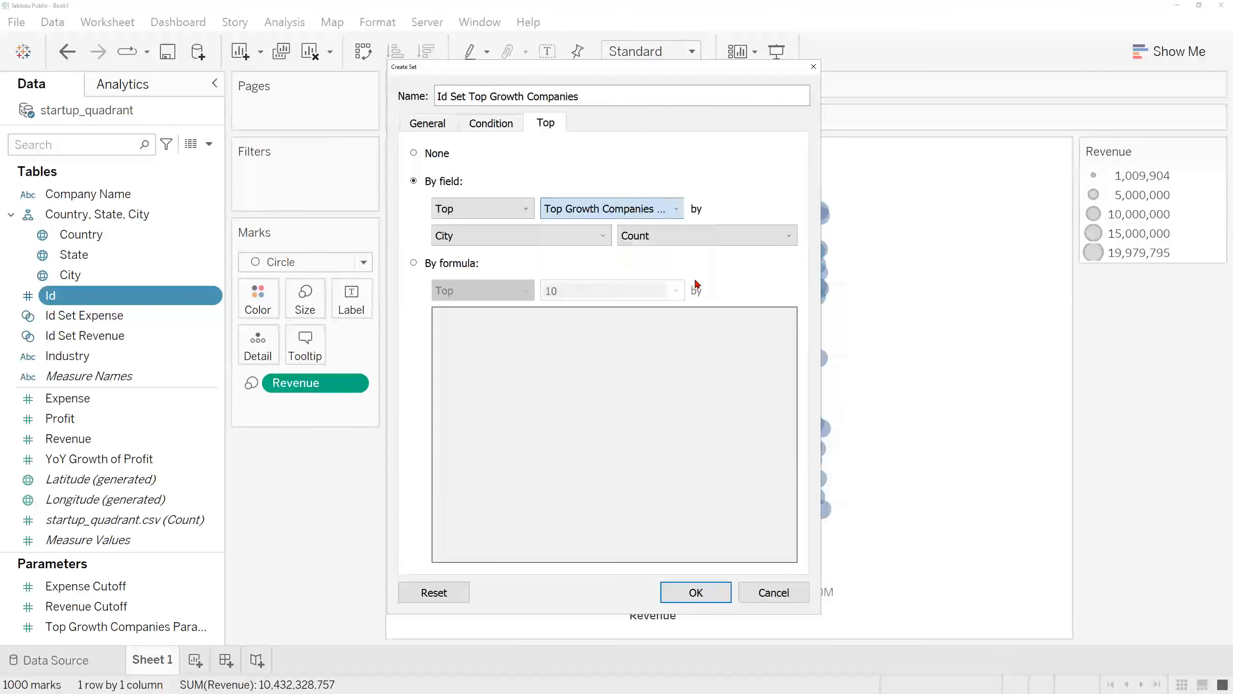
{"action": "left_click", "coordinate": [603, 238]}
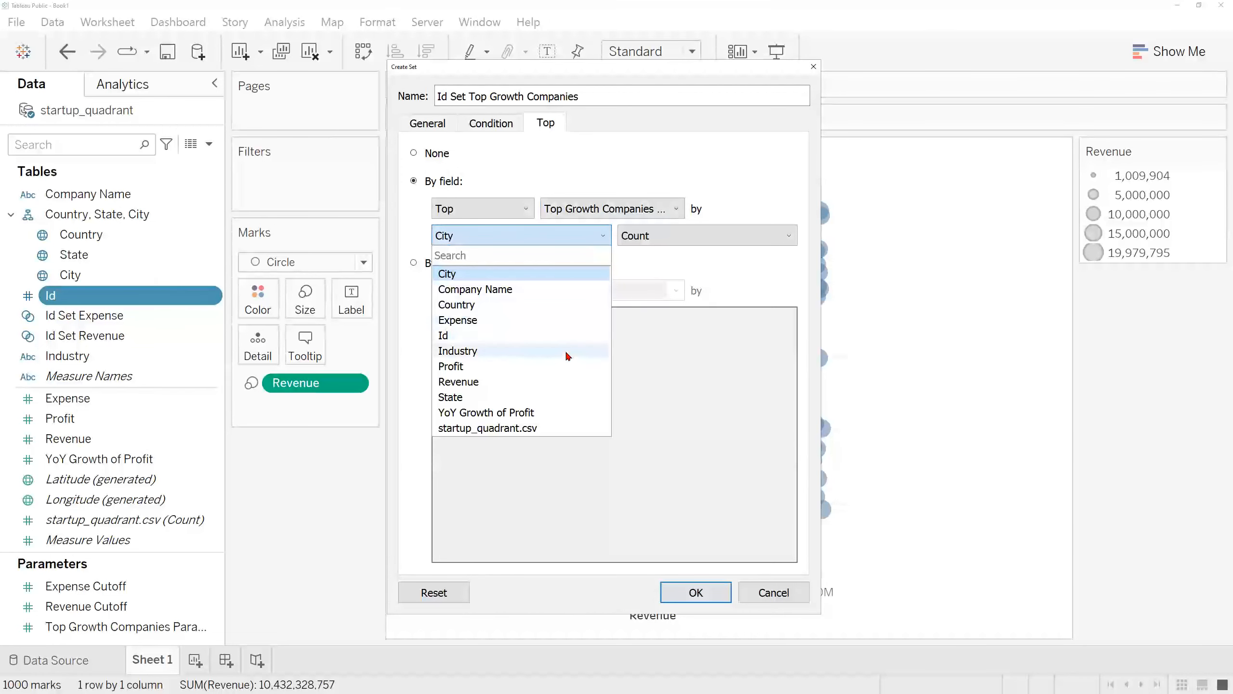
{"action": "left_click", "coordinate": [563, 413]}
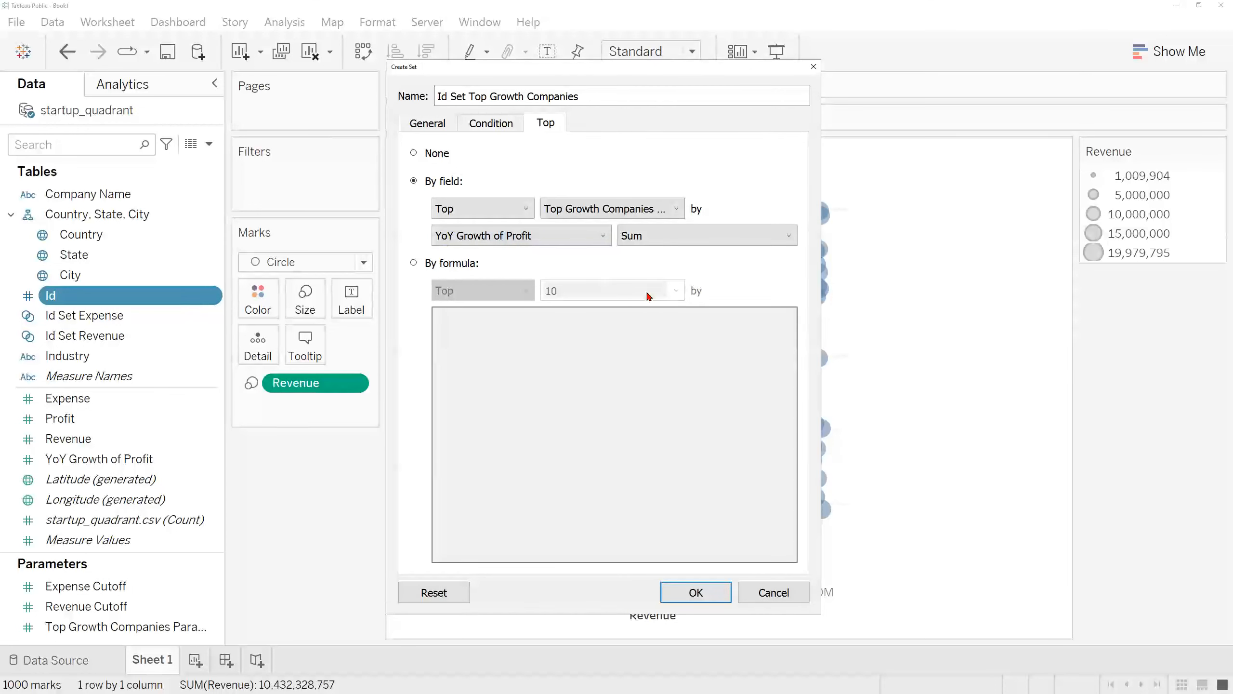
{"action": "left_click", "coordinate": [697, 593]}
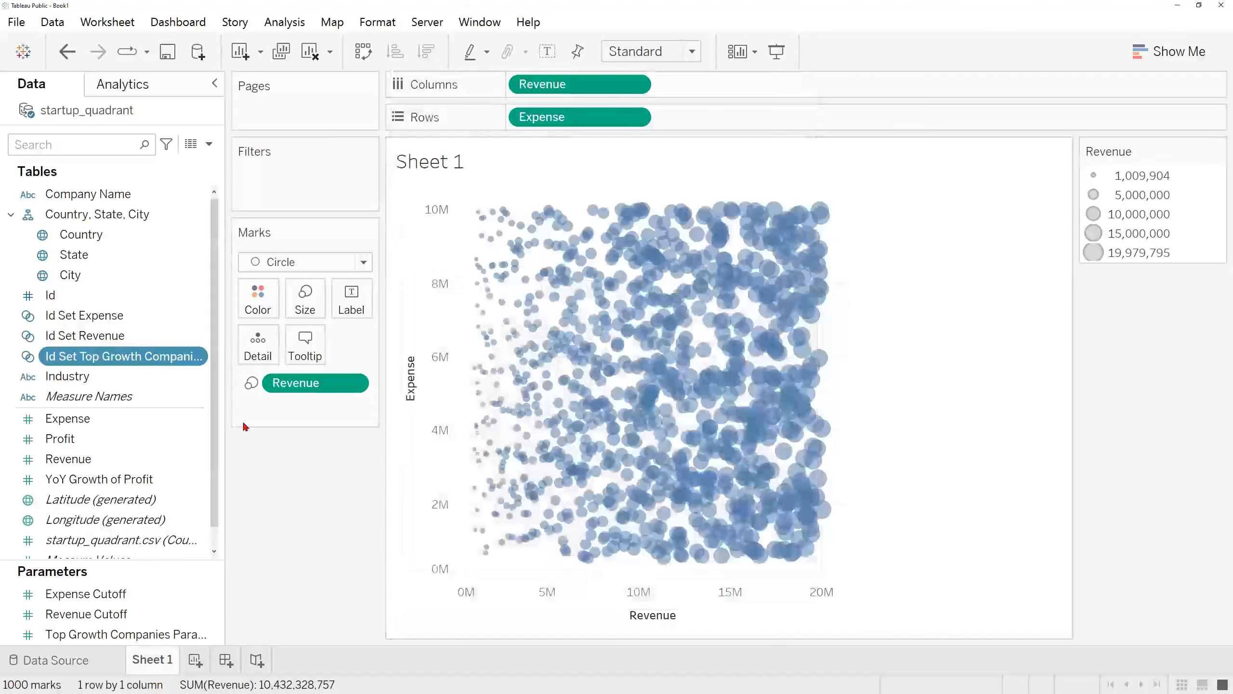
Step: Start a combined set from Id Set Revenue and Id Set Expense and name it Id Set Revenue + Expense
{"action": "left_click_drag", "start_coordinate": [226, 416], "coordinate": [247, 418]}
{"action": "left_click", "coordinate": [191, 335]}
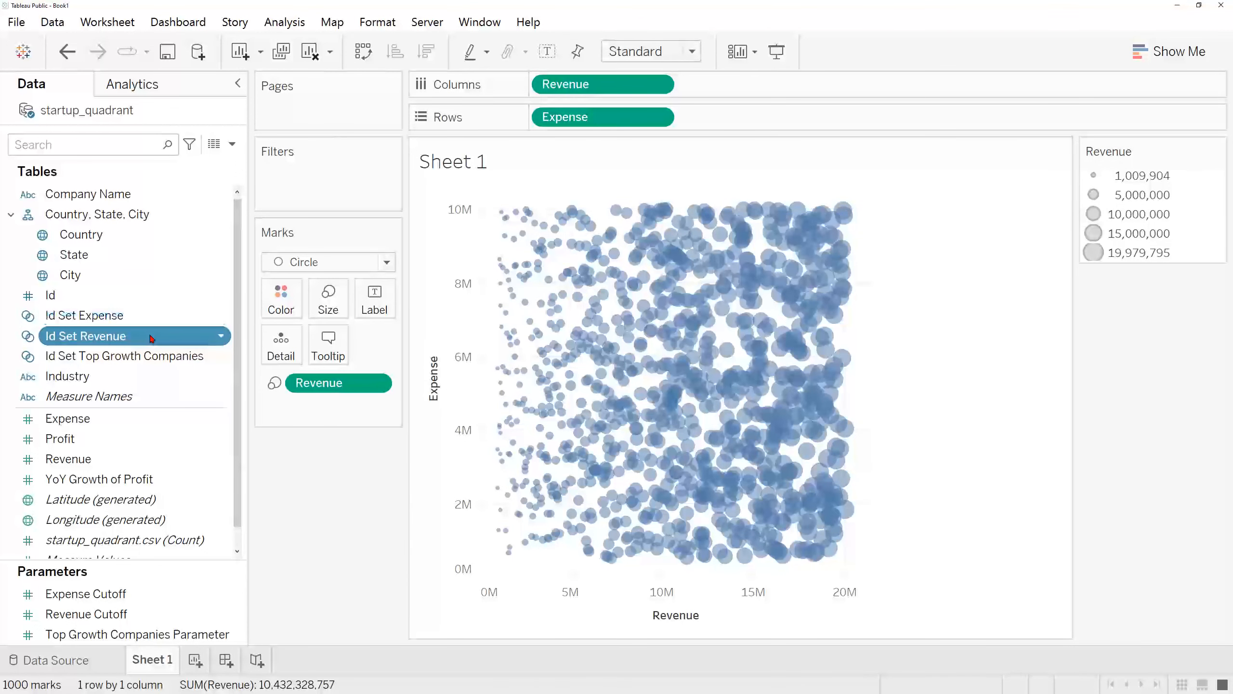
{"action": "left_click", "coordinate": [156, 323], "text": "ctrl"}
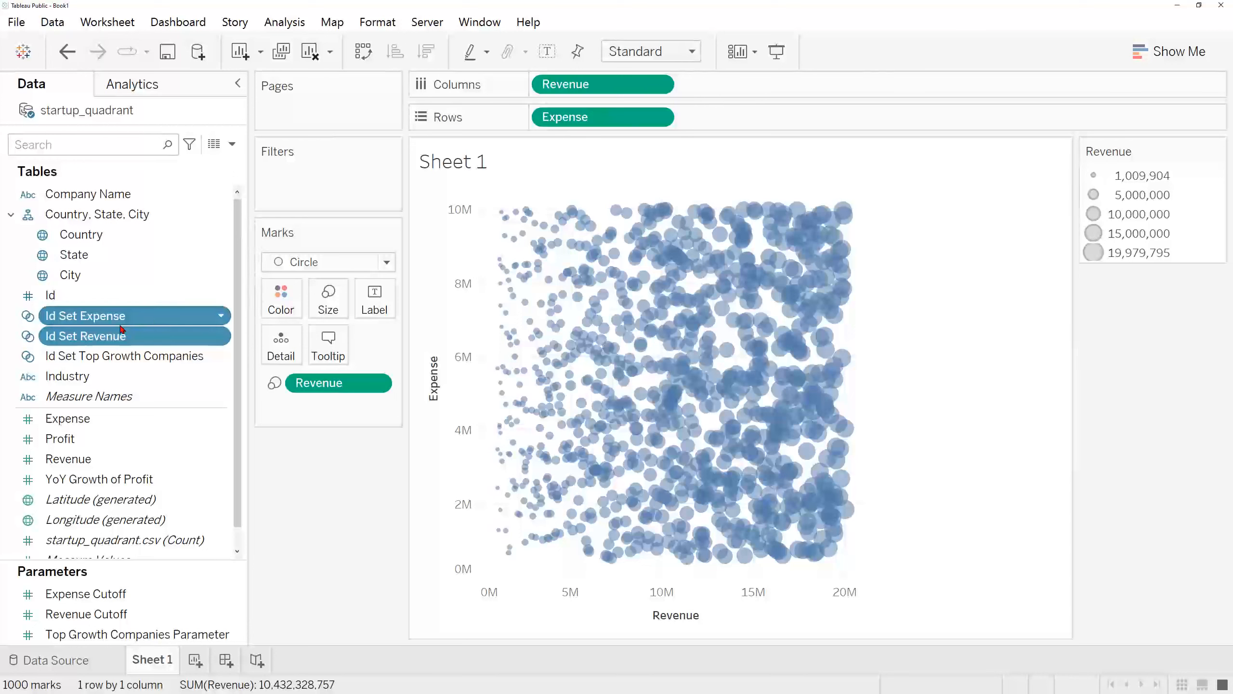
{"action": "right_click", "coordinate": [179, 317]}
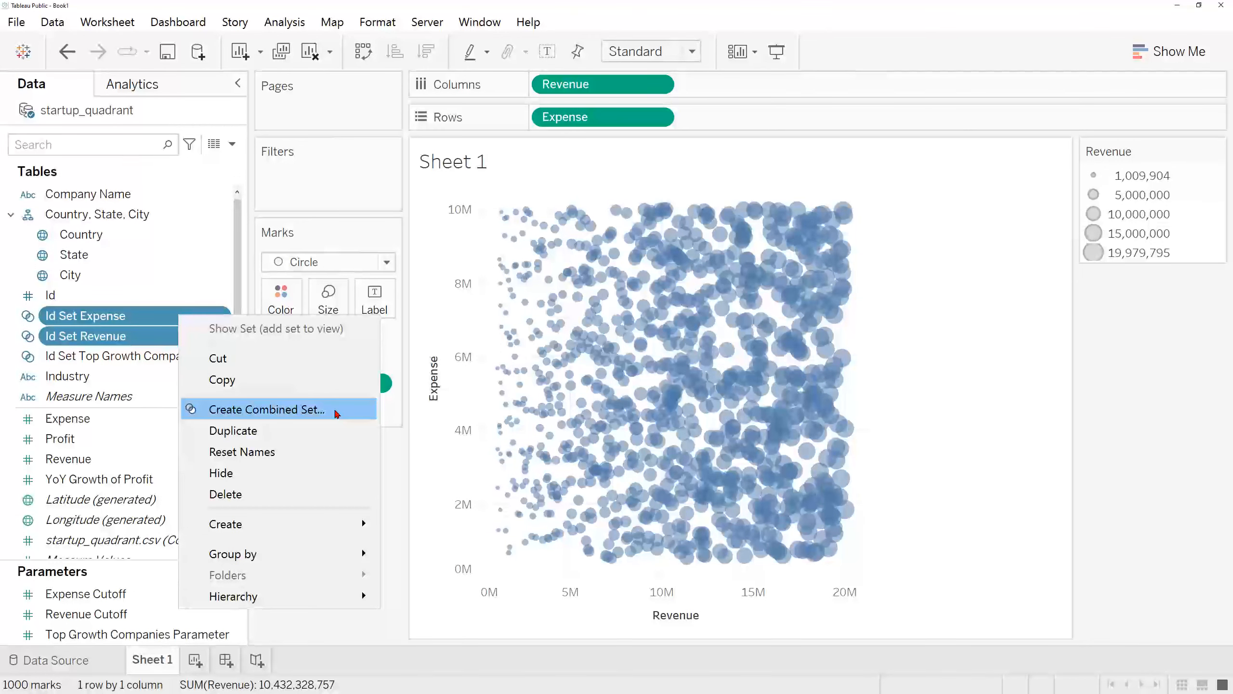
{"action": "left_click", "coordinate": [336, 411]}
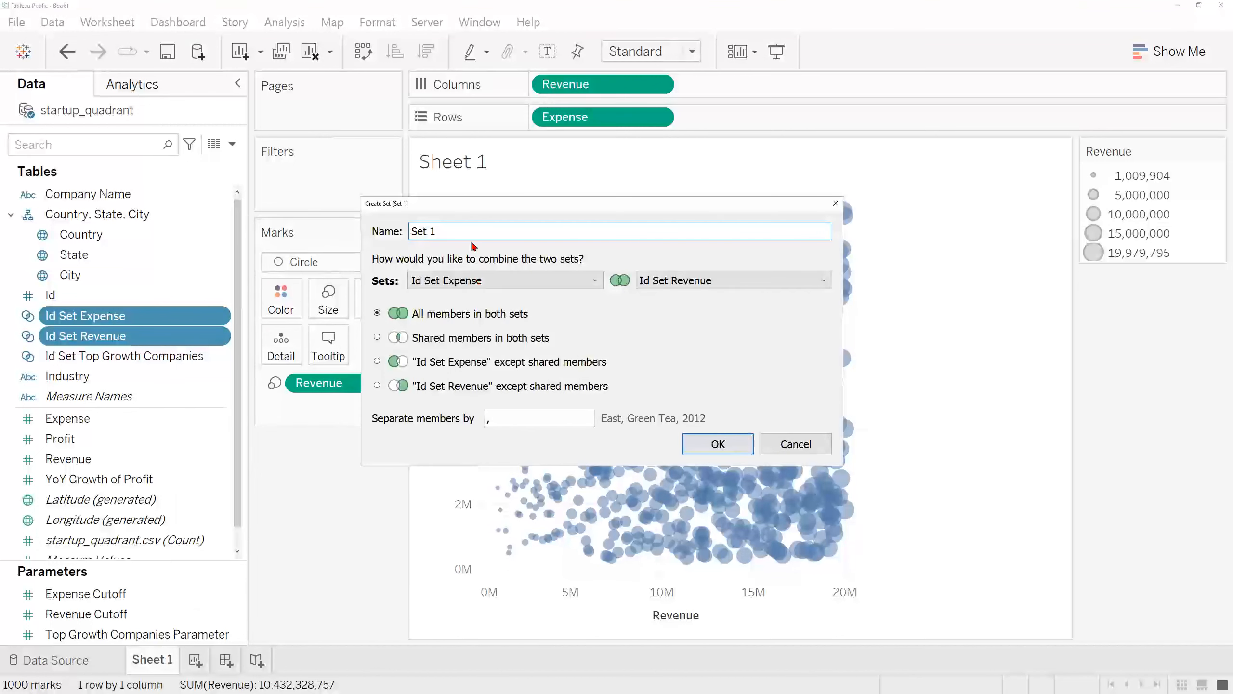
{"action": "key", "text": "ctrl+a"}
{"action": "type", "text": "Id Set Revenue + E"}
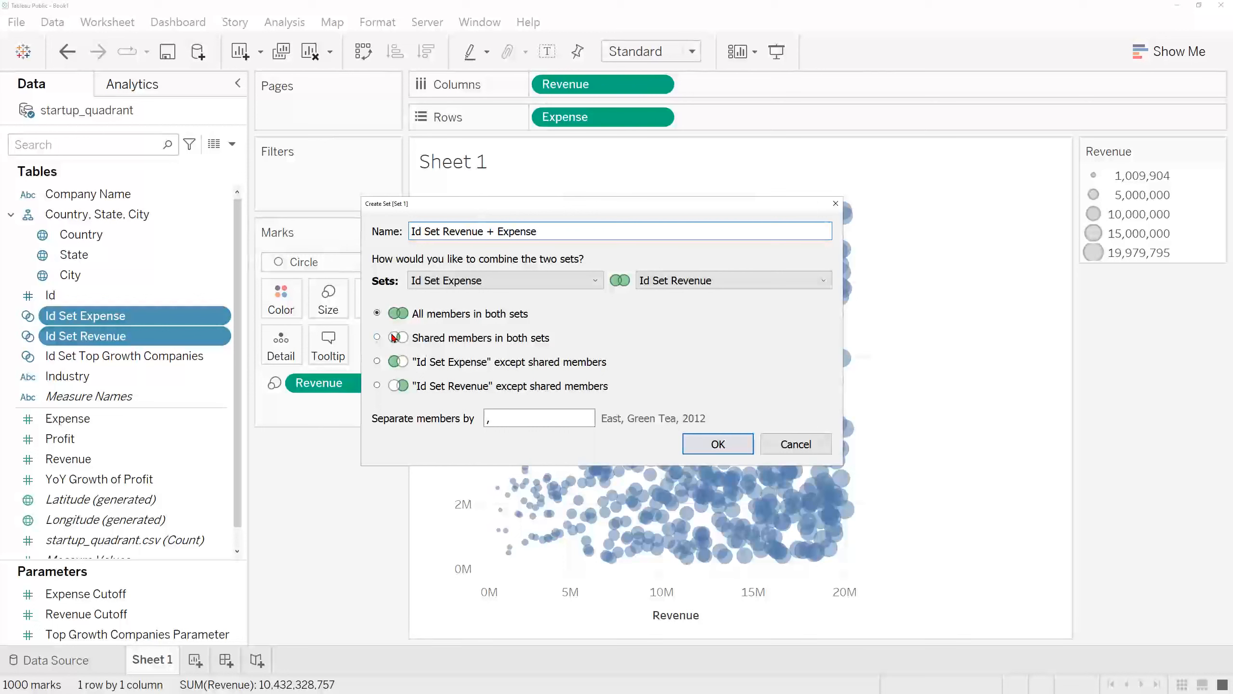
Step: Combine the two sets by keeping only the shared members in both sets, and create the combined set
{"action": "left_click", "coordinate": [378, 338]}
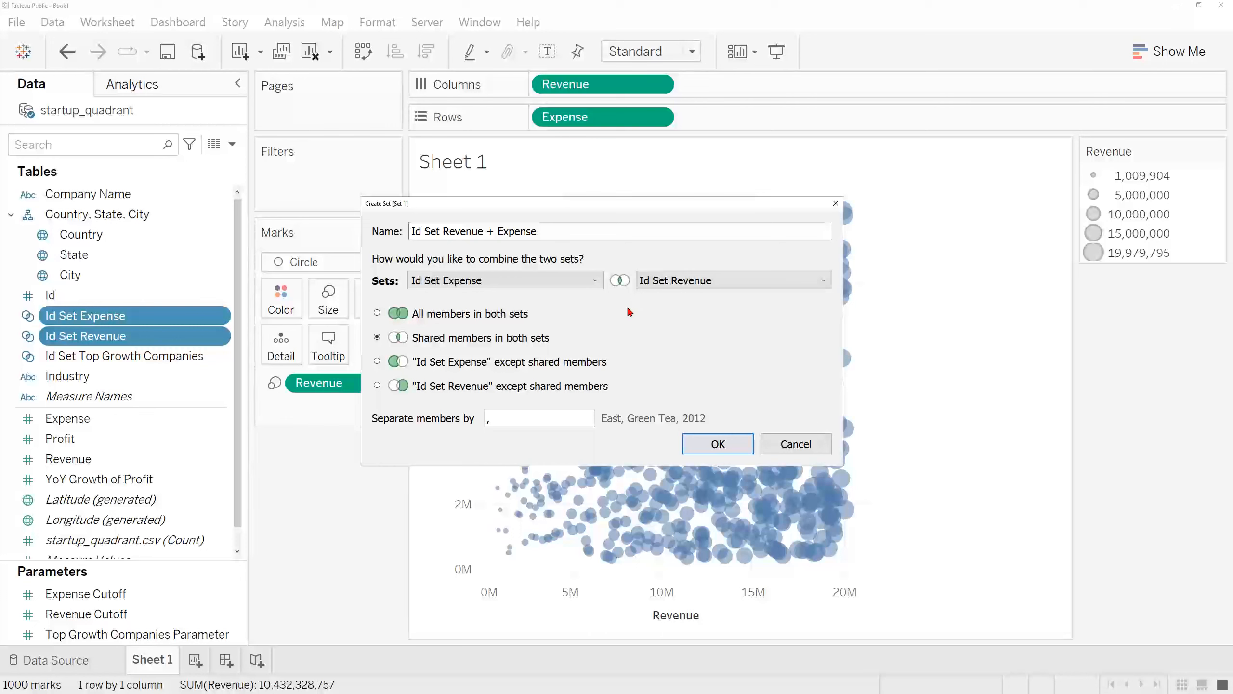
{"action": "left_click", "coordinate": [712, 444]}
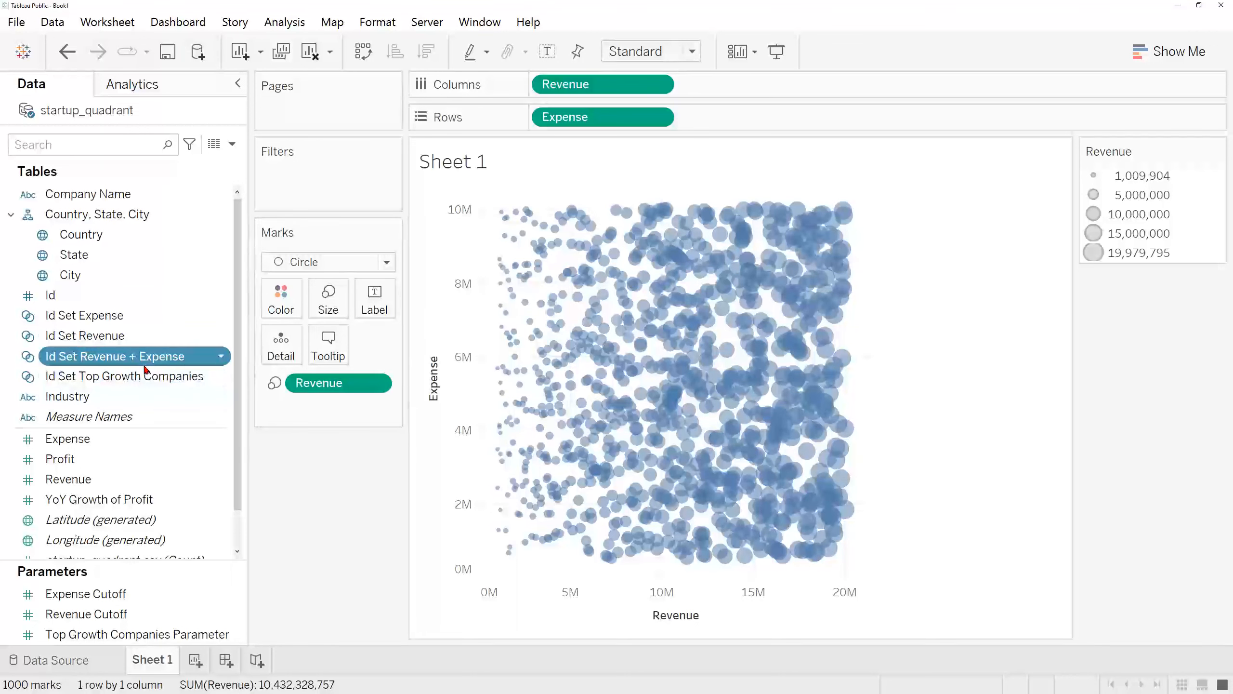
Step: Enlarge the parameter list and show the Top Growth Companies Parameter control on the sheet
{"action": "scroll", "coordinate": [147, 336], "scroll_direction": "down", "scroll_amount": 1}
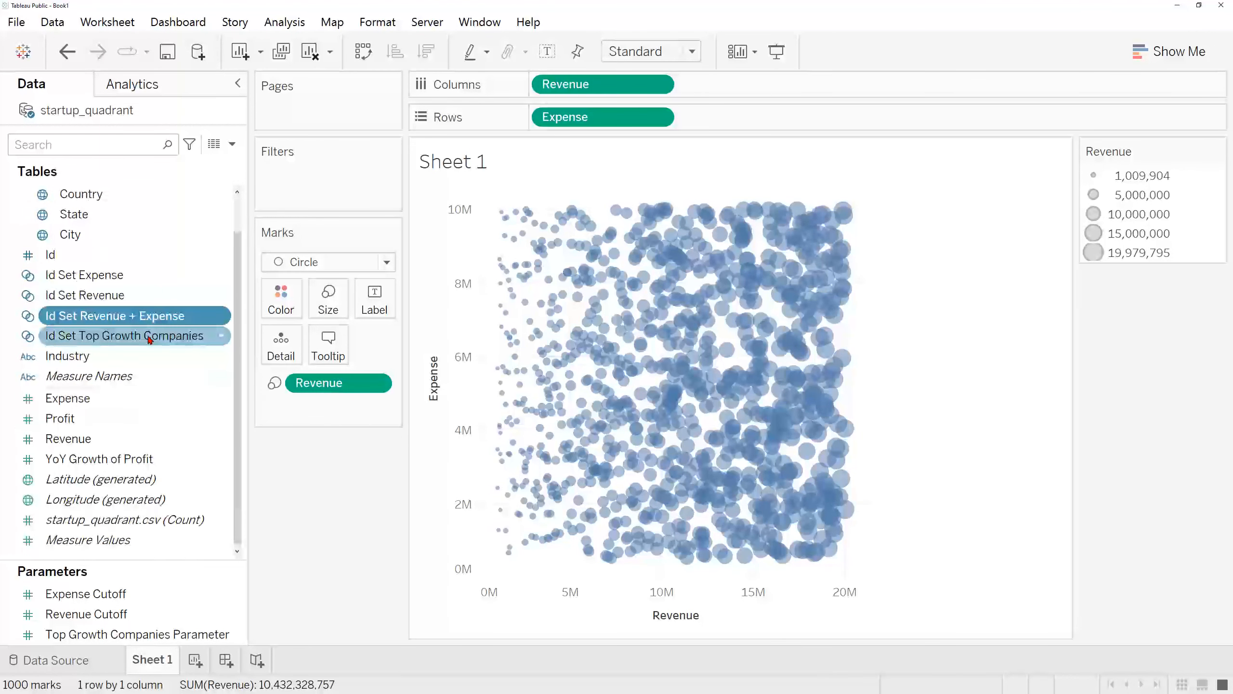
{"action": "scroll", "coordinate": [150, 339], "scroll_direction": "up", "scroll_amount": 1}
{"action": "scroll", "coordinate": [150, 339], "scroll_direction": "down", "scroll_amount": 1}
{"action": "left_click_drag", "start_coordinate": [143, 563], "coordinate": [144, 535]}
{"action": "left_click", "coordinate": [165, 563]}
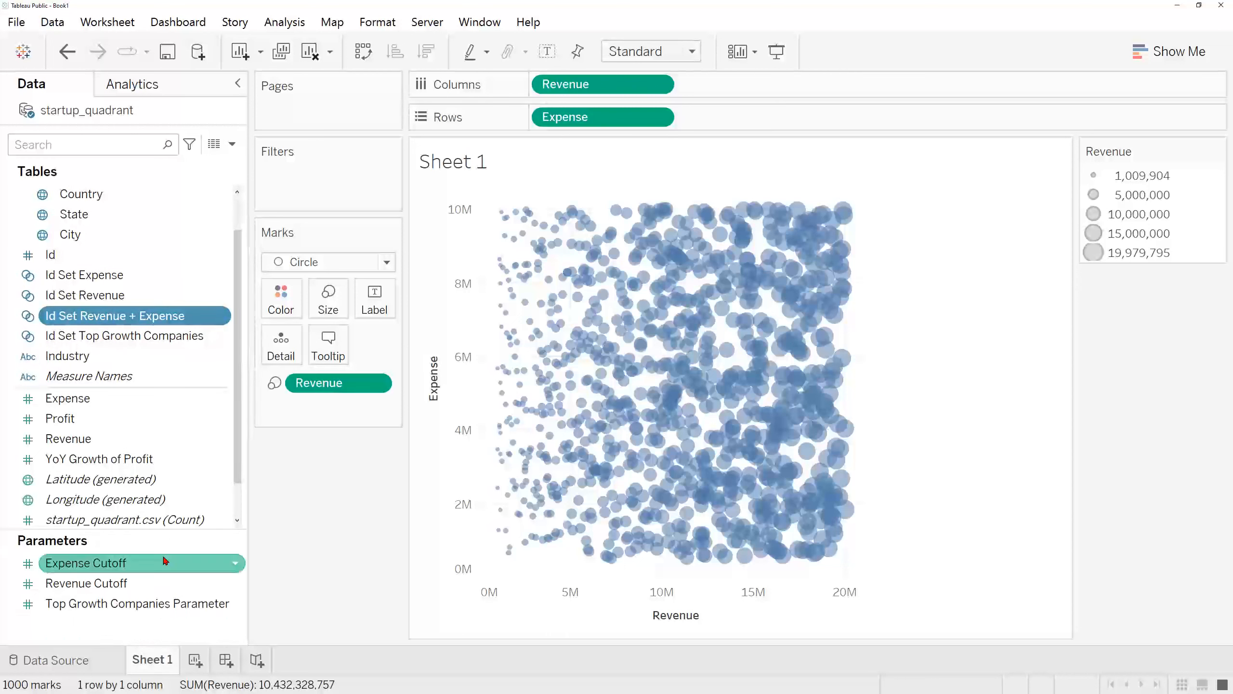
{"action": "right_click", "coordinate": [233, 565]}
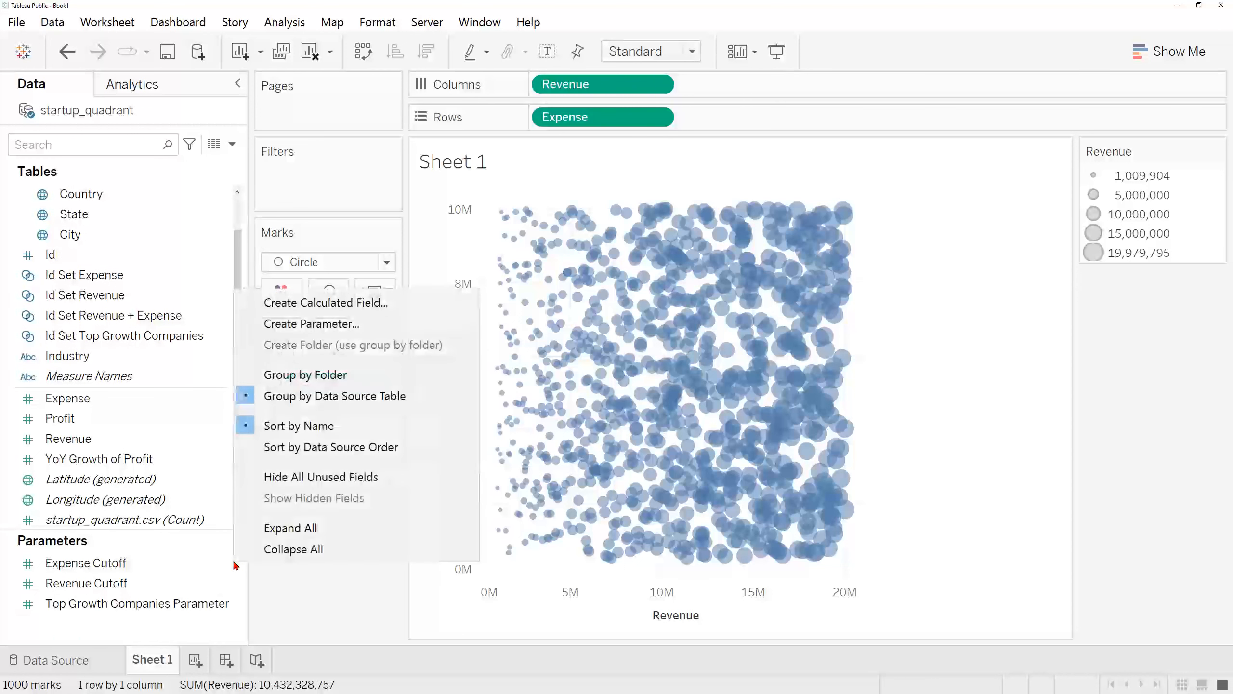
{"action": "left_click", "coordinate": [194, 603]}
{"action": "right_click", "coordinate": [234, 603]}
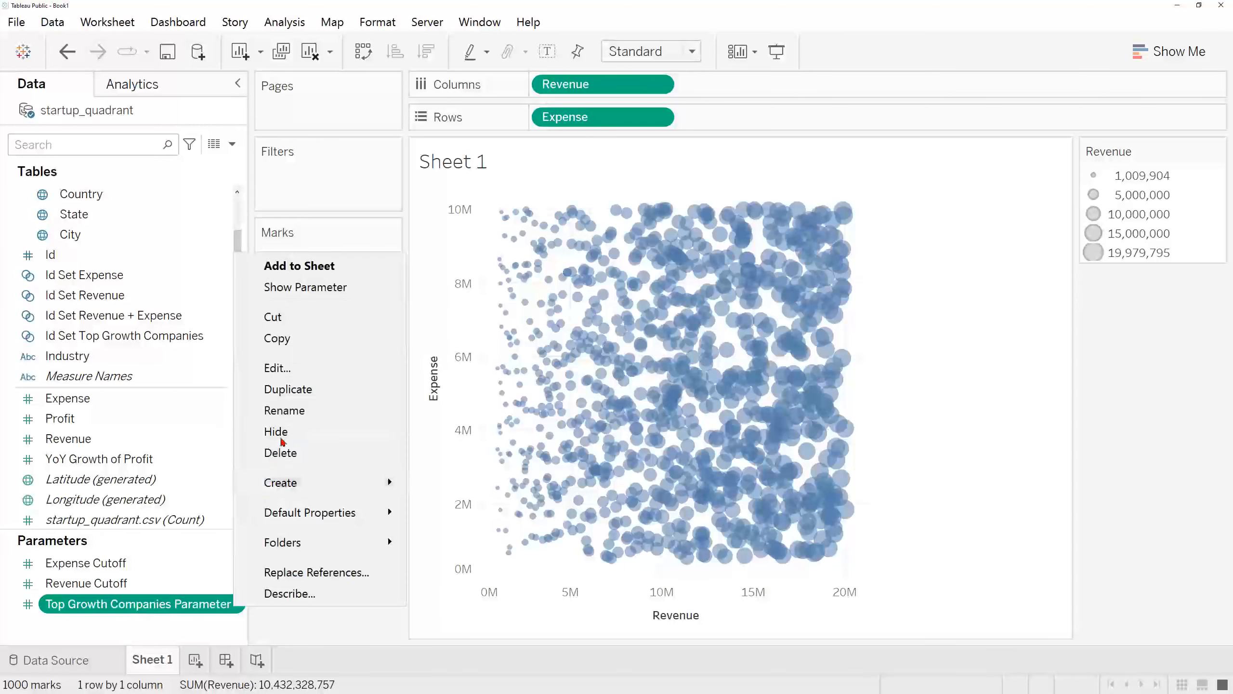
{"action": "left_click", "coordinate": [348, 292]}
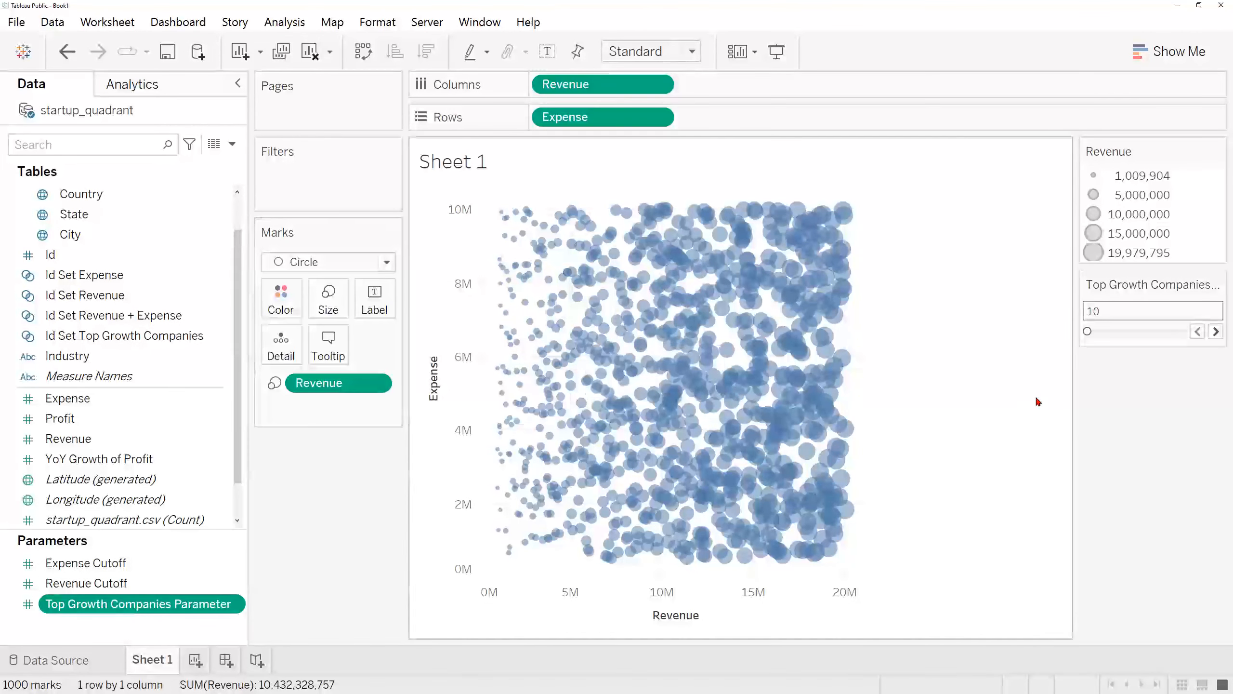
Step: Show the Revenue Cutoff and Expense Cutoff parameter controls on the sheet
{"action": "left_click", "coordinate": [202, 582]}
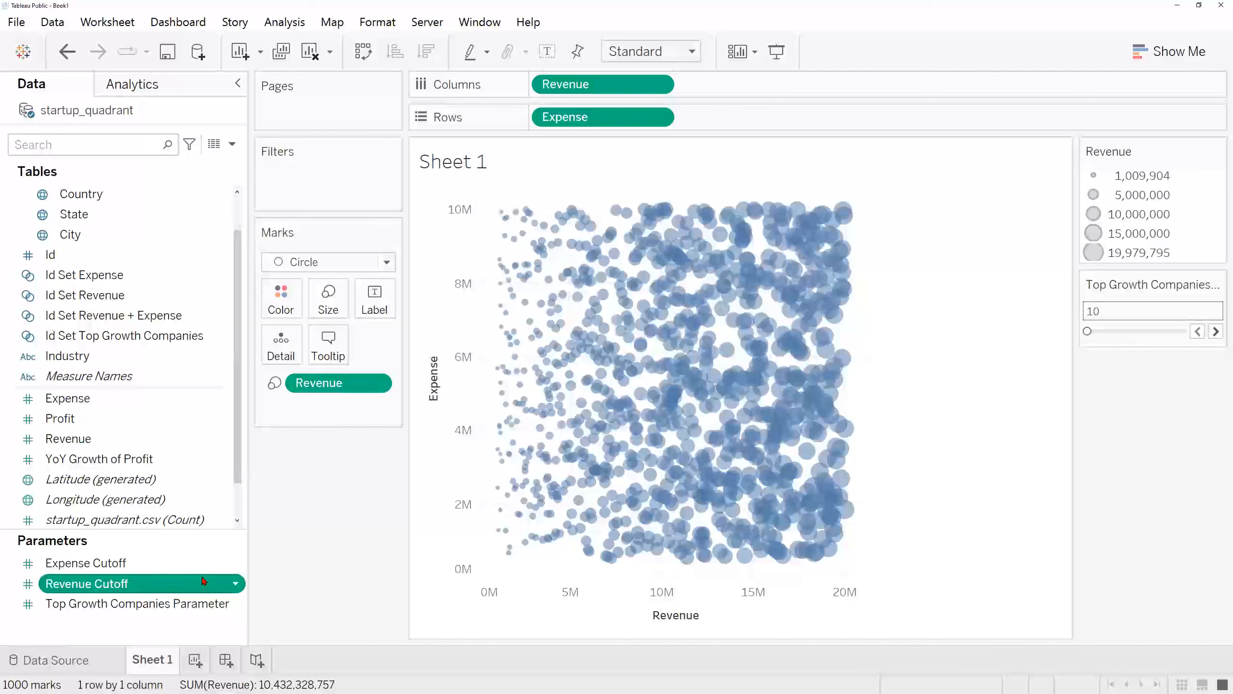
{"action": "left_click", "coordinate": [238, 583]}
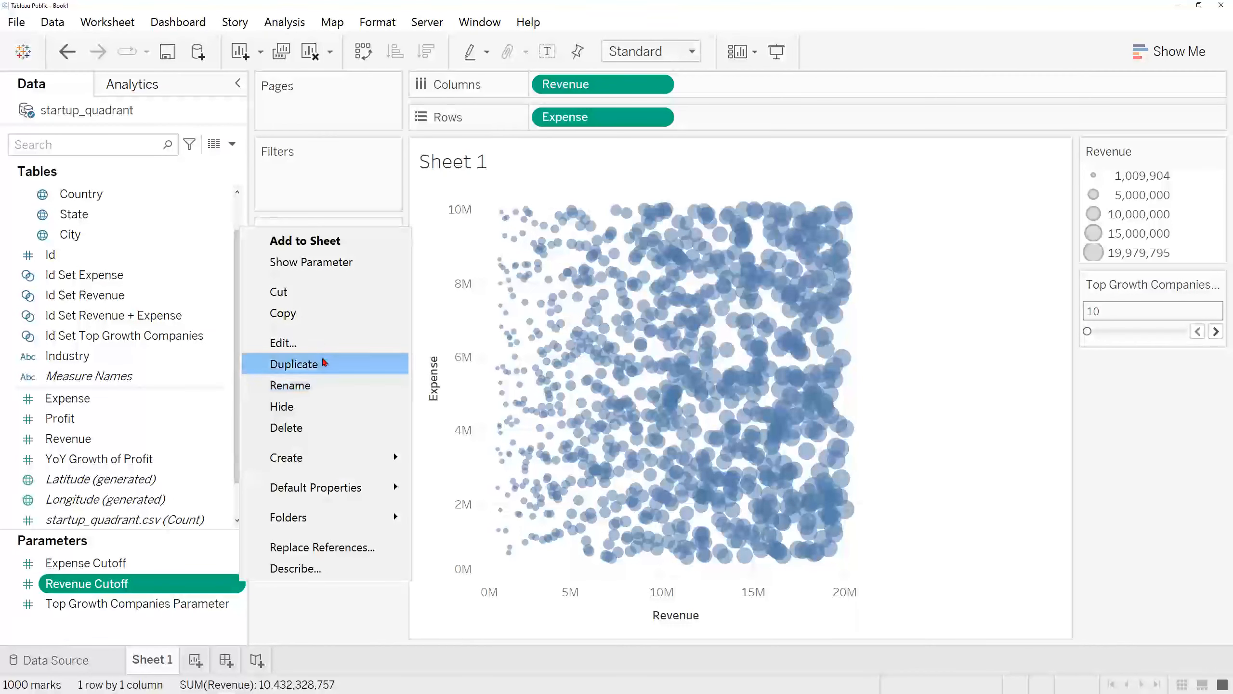
{"action": "left_click", "coordinate": [341, 263]}
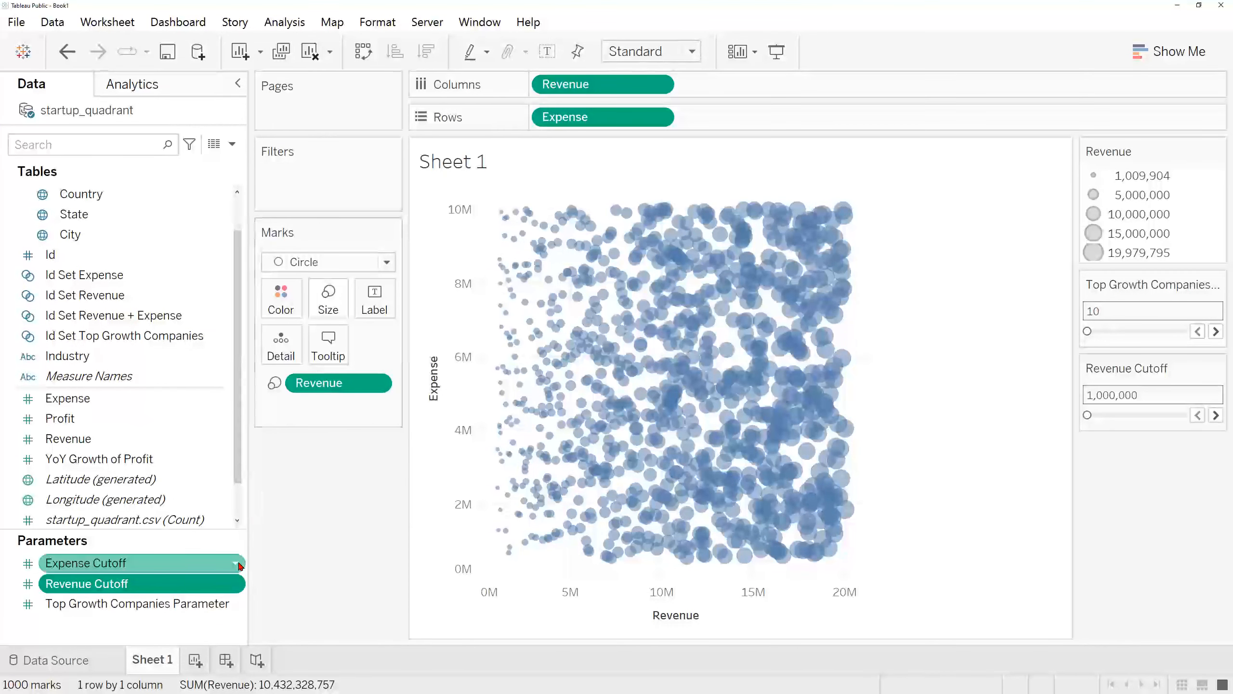
{"action": "right_click", "coordinate": [240, 564]}
{"action": "left_click", "coordinate": [209, 562]}
{"action": "left_click", "coordinate": [237, 567]}
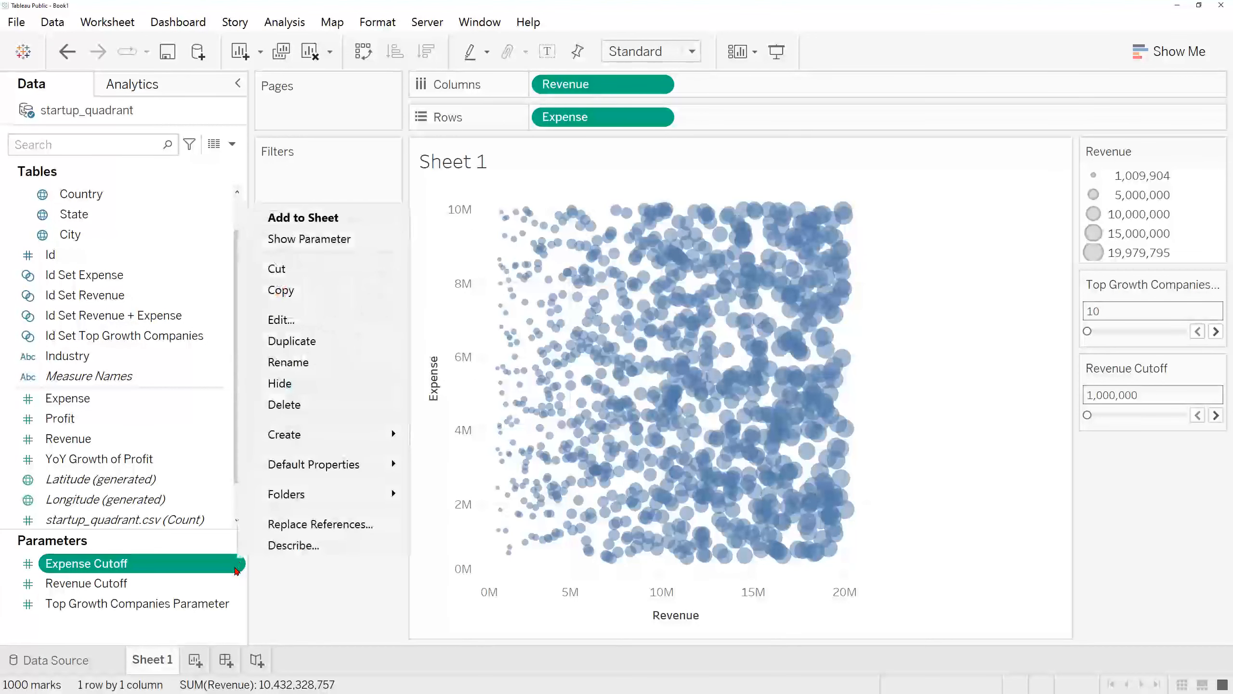
{"action": "left_click", "coordinate": [335, 239]}
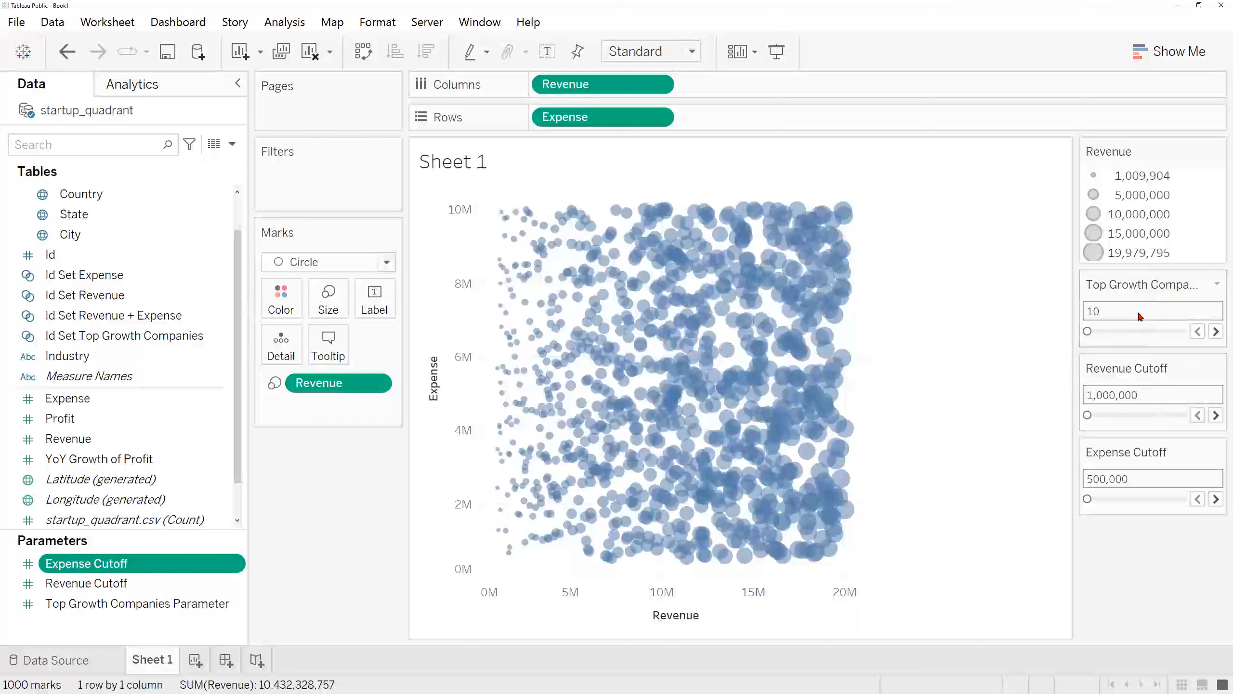
Step: Move the Top Growth Companies control below Expense Cutoff and widen the column of parameter controls slightly
{"action": "left_click_drag", "start_coordinate": [1140, 287], "coordinate": [1168, 516]}
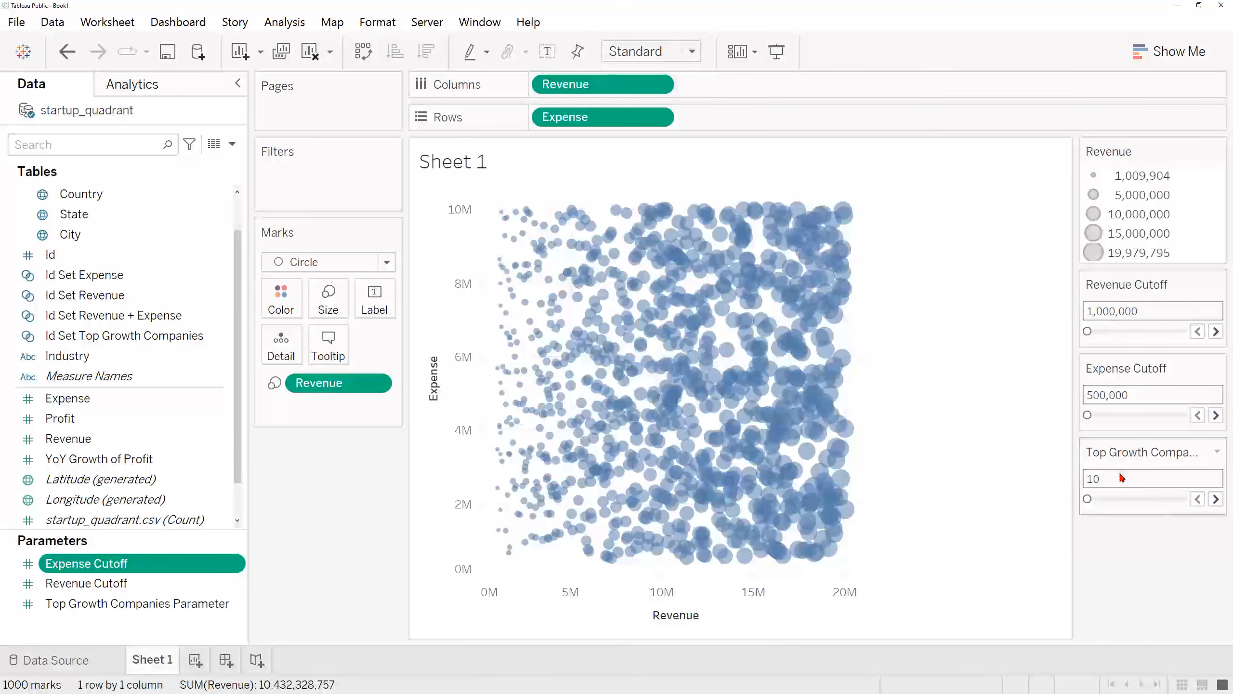
{"action": "left_click_drag", "start_coordinate": [1075, 447], "coordinate": [1042, 448]}
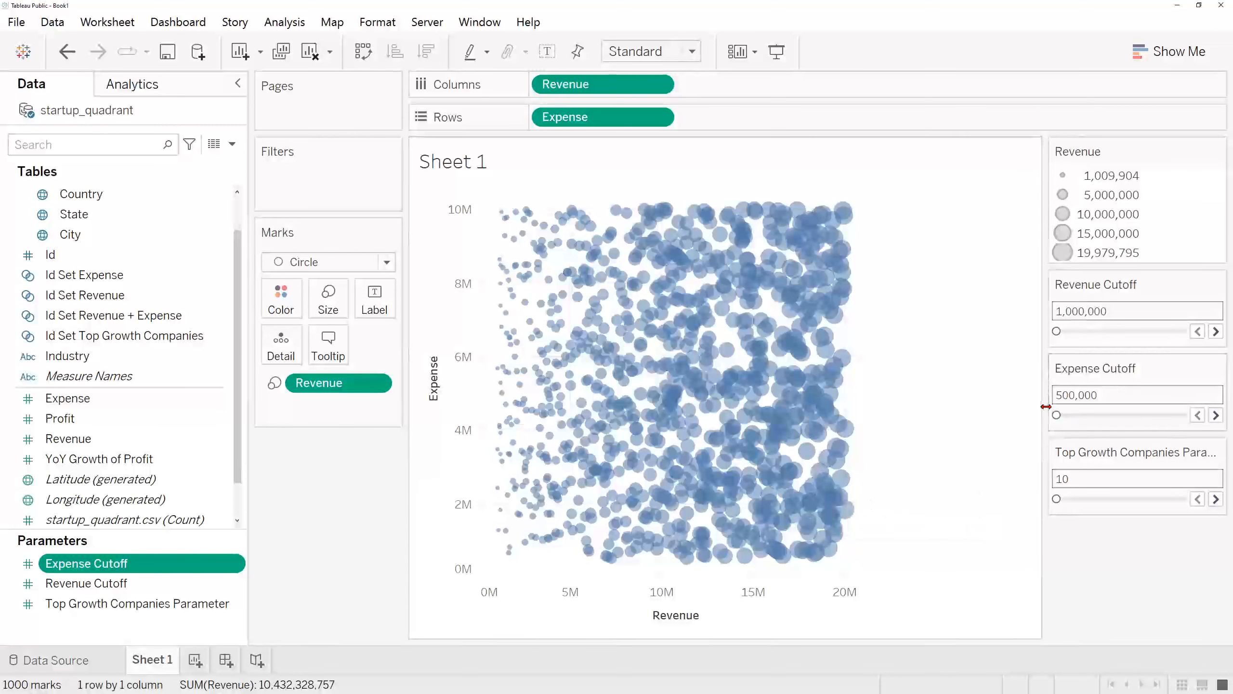
{"action": "left_click_drag", "start_coordinate": [1046, 405], "coordinate": [1057, 405]}
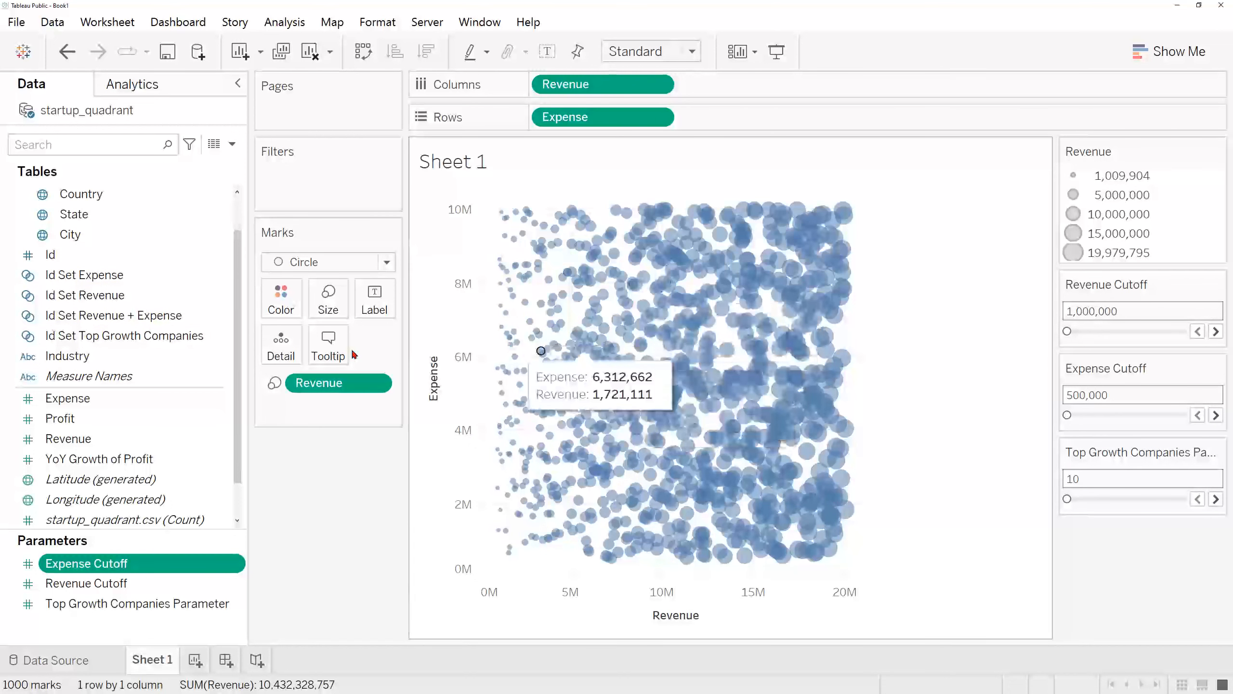
Step: Color the marks by both Id Set Revenue + Expense and Id Set Top Growth Companies
{"action": "left_click", "coordinate": [101, 321]}
{"action": "left_click", "coordinate": [157, 341], "text": "ctrl"}
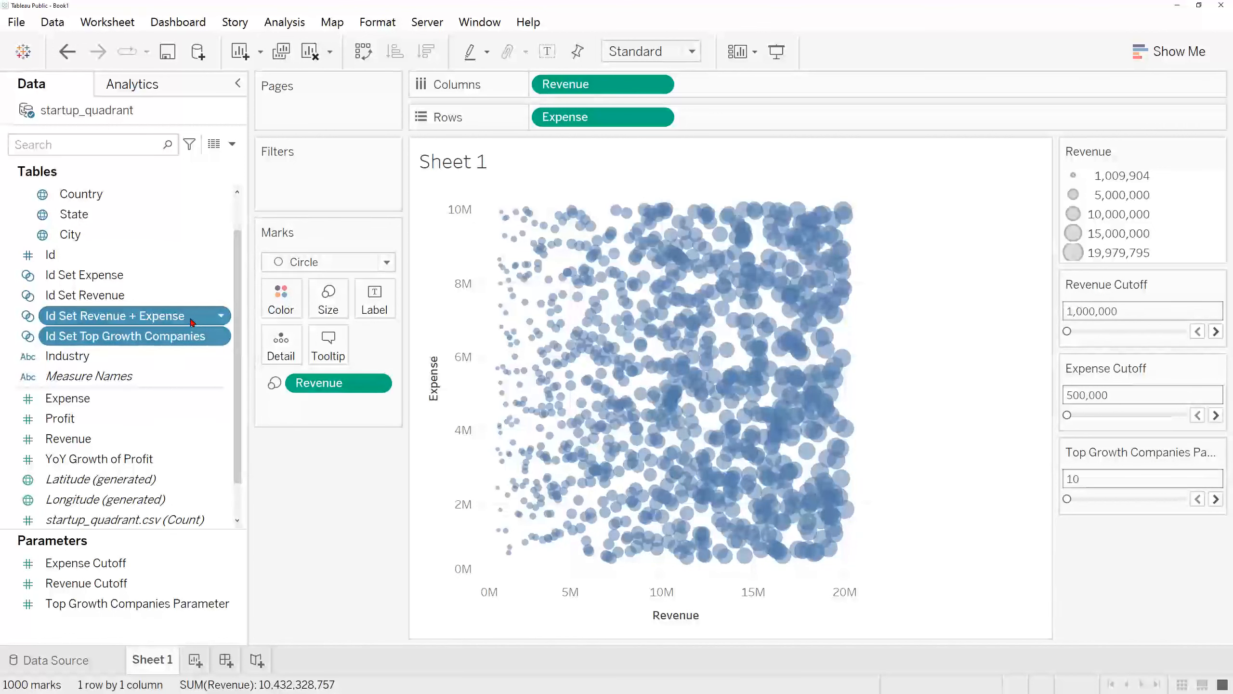
{"action": "left_click_drag", "start_coordinate": [187, 320], "coordinate": [277, 305]}
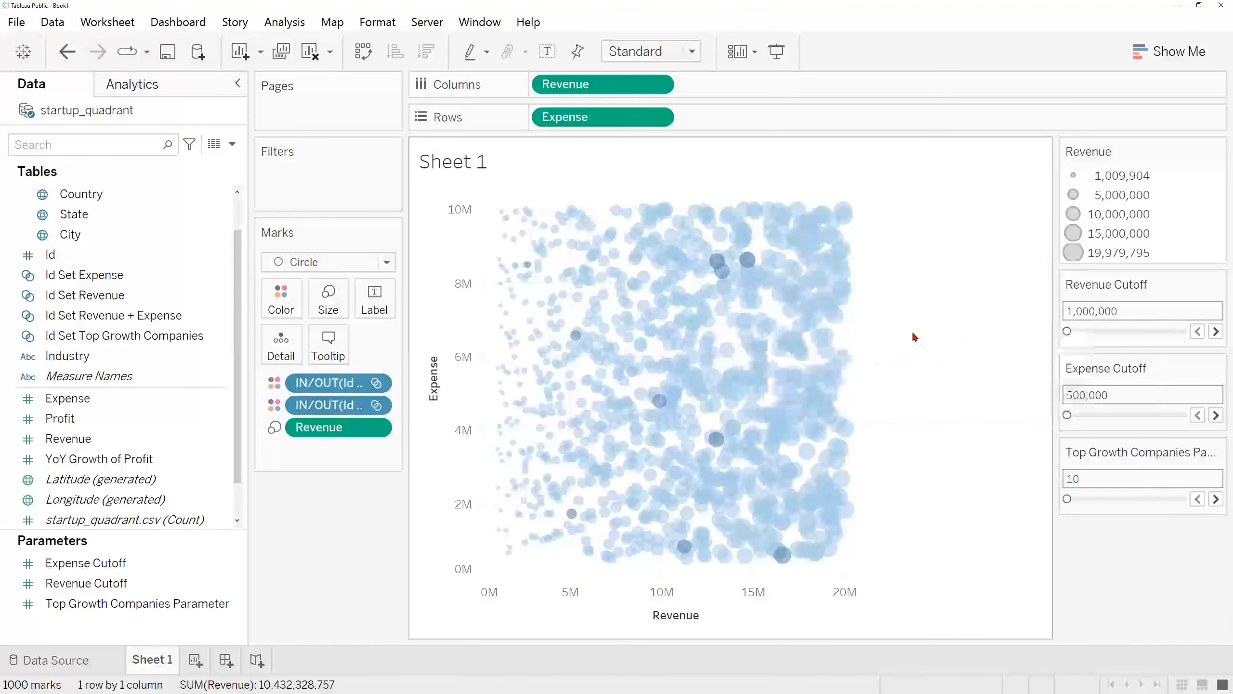
Step: Set the Revenue Cutoff to 11,900,000 and the Expense Cutoff to 6,100,000
{"action": "left_click", "coordinate": [1134, 332]}
{"action": "left_click", "coordinate": [1135, 415]}
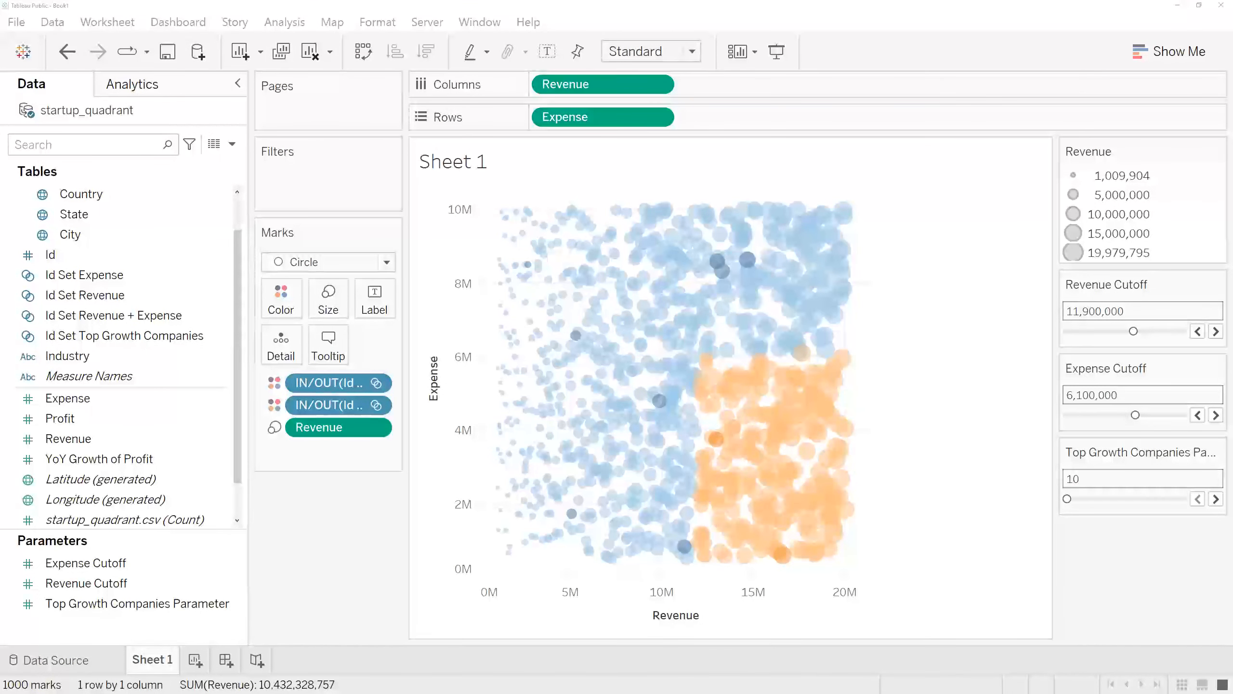
{"action": "mouse_move", "coordinate": [688, 211]}
{"action": "left_mouse_down"}
{"action": "mouse_move", "coordinate": [695, 353]}
{"action": "mouse_move", "coordinate": [859, 363]}
{"action": "left_mouse_up"}
{"action": "mouse_move", "coordinate": [904, 211]}
{"action": "left_mouse_down"}
{"action": "mouse_move", "coordinate": [841, 270]}
{"action": "mouse_move", "coordinate": [845, 245]}
{"action": "left_mouse_up"}
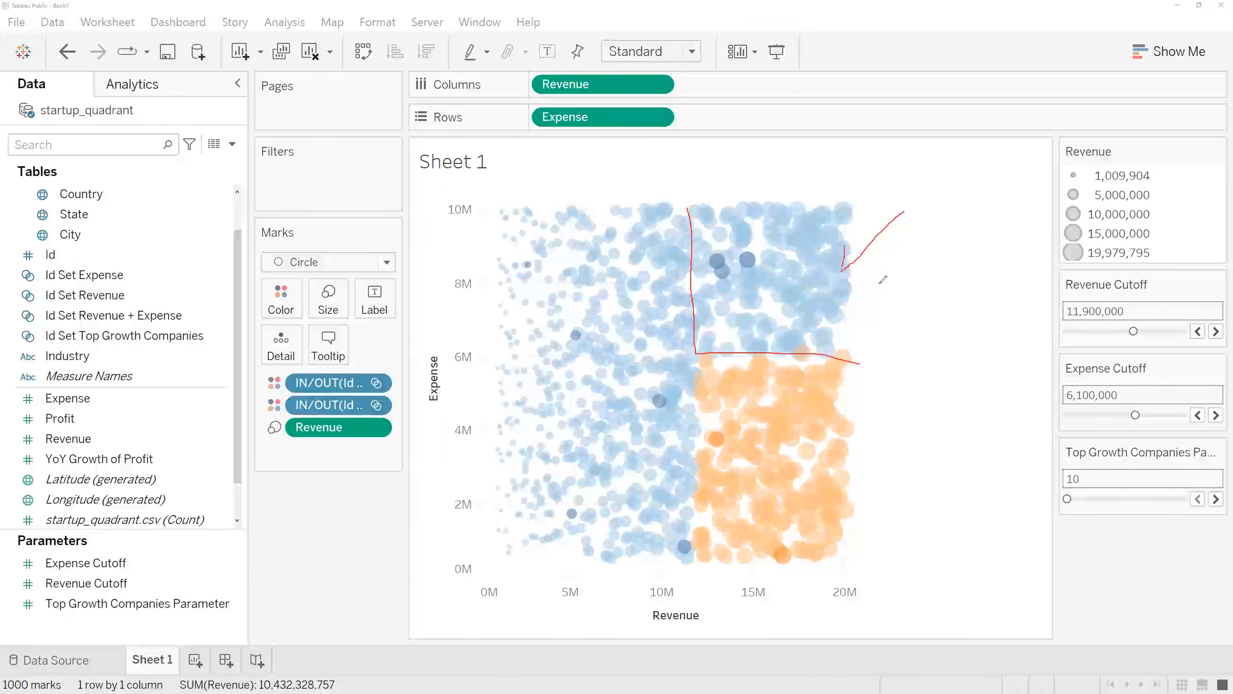
{"action": "mouse_move", "coordinate": [916, 362]}
{"action": "left_mouse_down"}
{"action": "mouse_move", "coordinate": [871, 292]}
{"action": "mouse_move", "coordinate": [856, 311]}
{"action": "left_mouse_up"}
{"action": "key", "text": "Escape"}
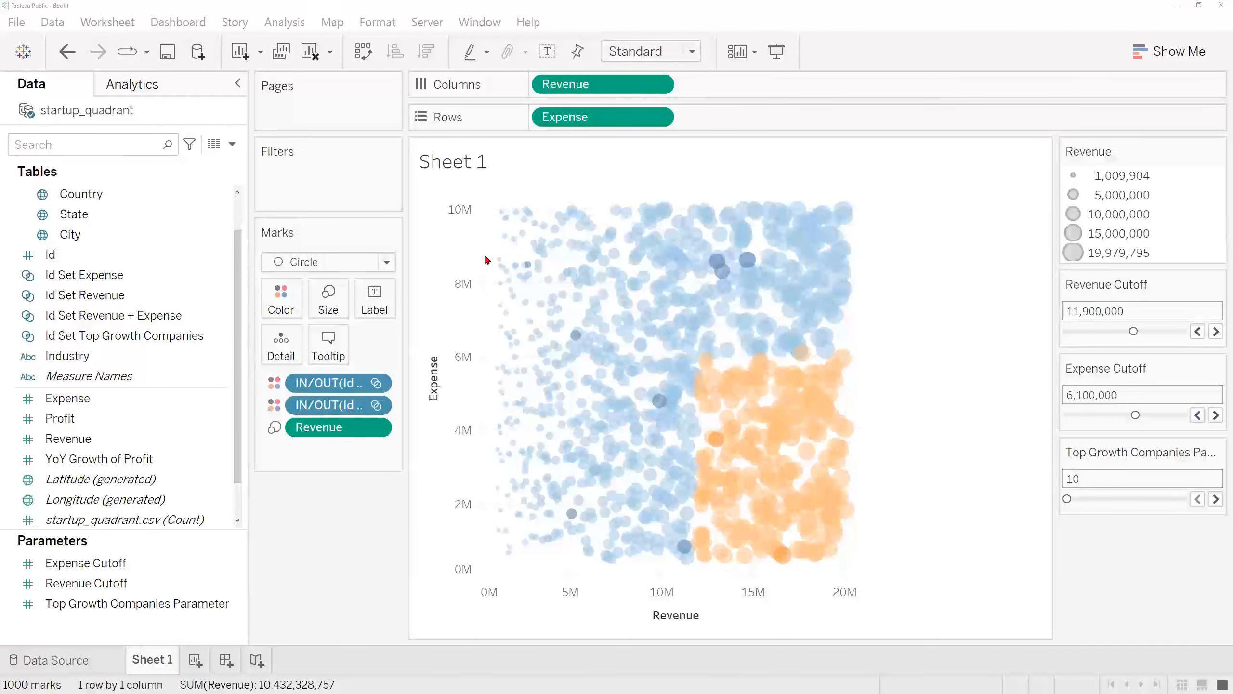
Step: Reverse the scale of the Expense axis
{"action": "right_click", "coordinate": [456, 250]}
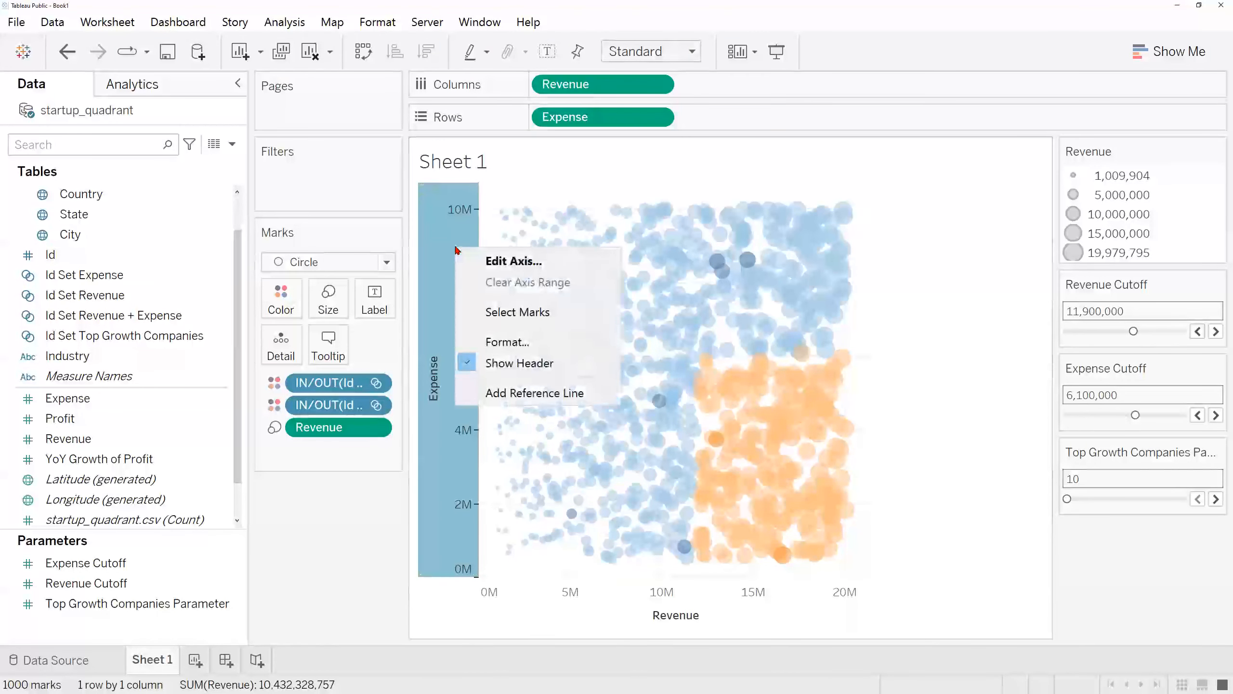
{"action": "left_click", "coordinate": [564, 263]}
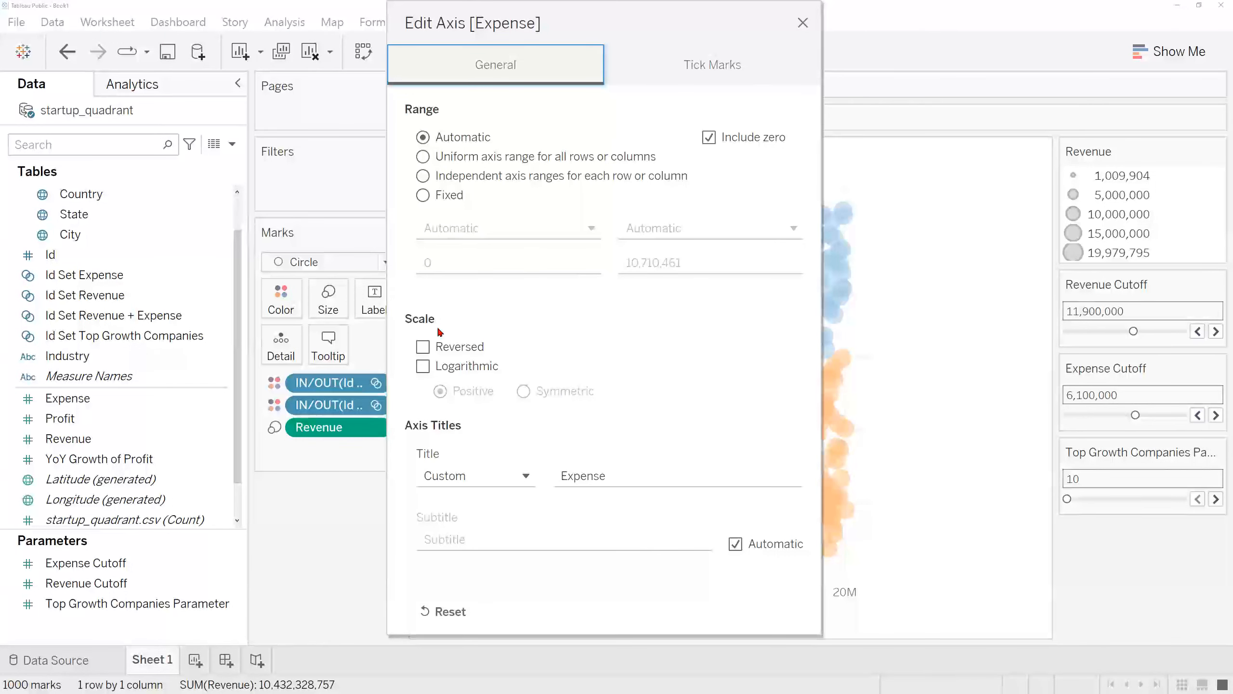
{"action": "left_click_drag", "start_coordinate": [618, 19], "coordinate": [357, 39]}
{"action": "left_click", "coordinate": [162, 366]}
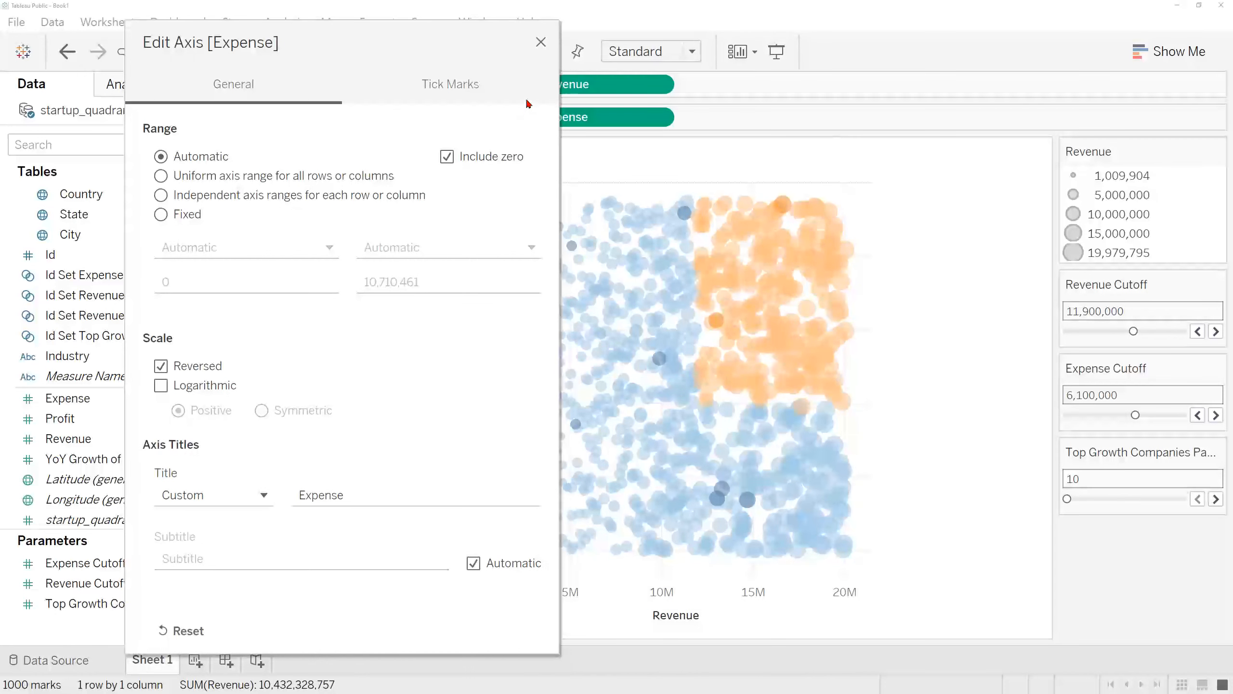
{"action": "left_click", "coordinate": [540, 44]}
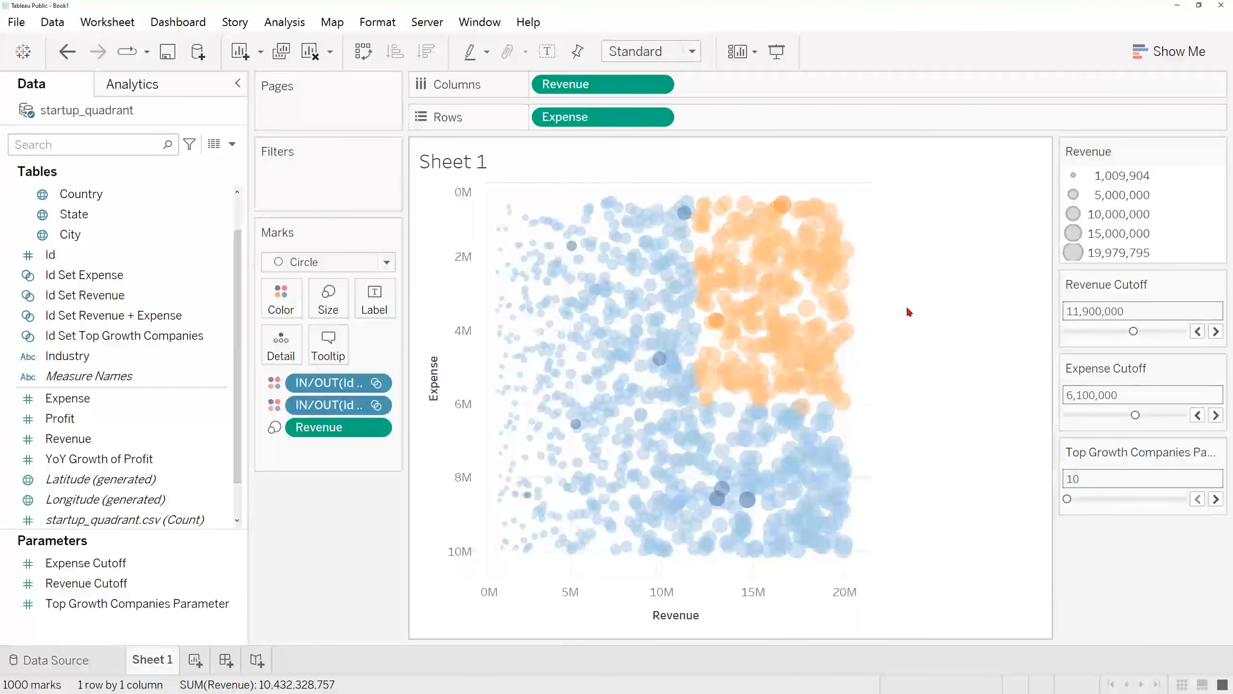
Step: Edit the mark colors of the set combinations and assign dark blue to the In, Out item
{"action": "mouse_move", "coordinate": [787, 319]}
{"action": "left_click", "coordinate": [294, 298]}
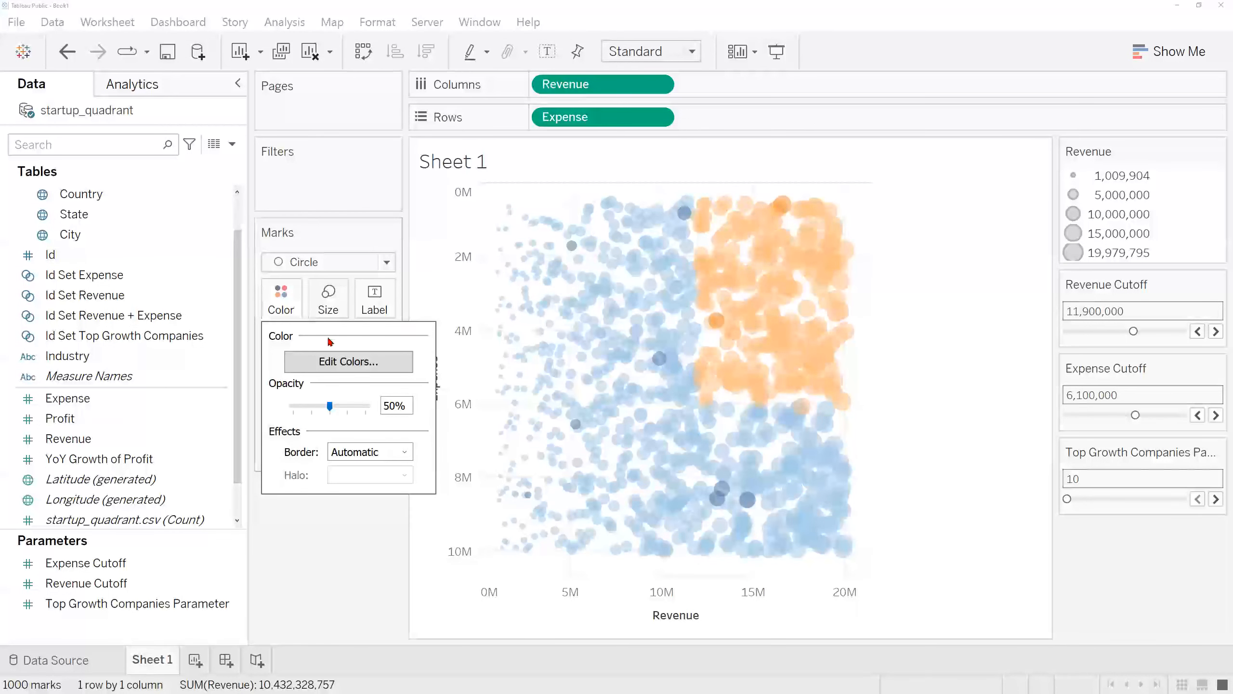
{"action": "left_click", "coordinate": [358, 366]}
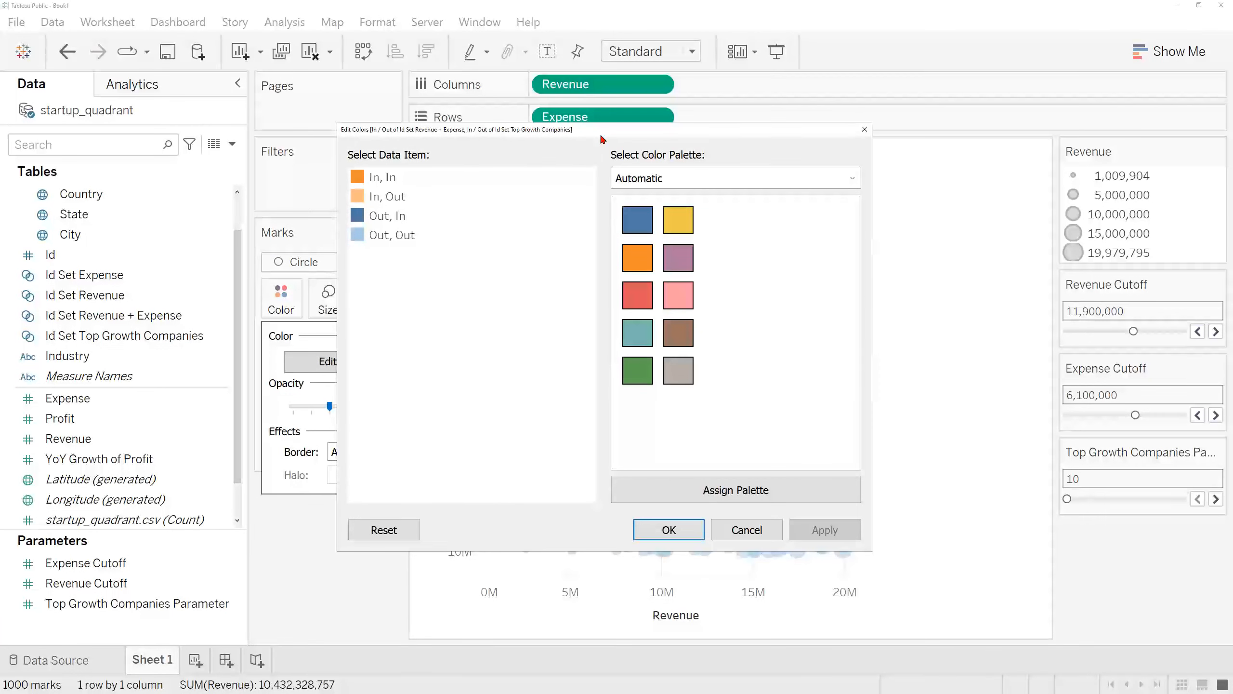
{"action": "left_click_drag", "start_coordinate": [601, 139], "coordinate": [304, 154]}
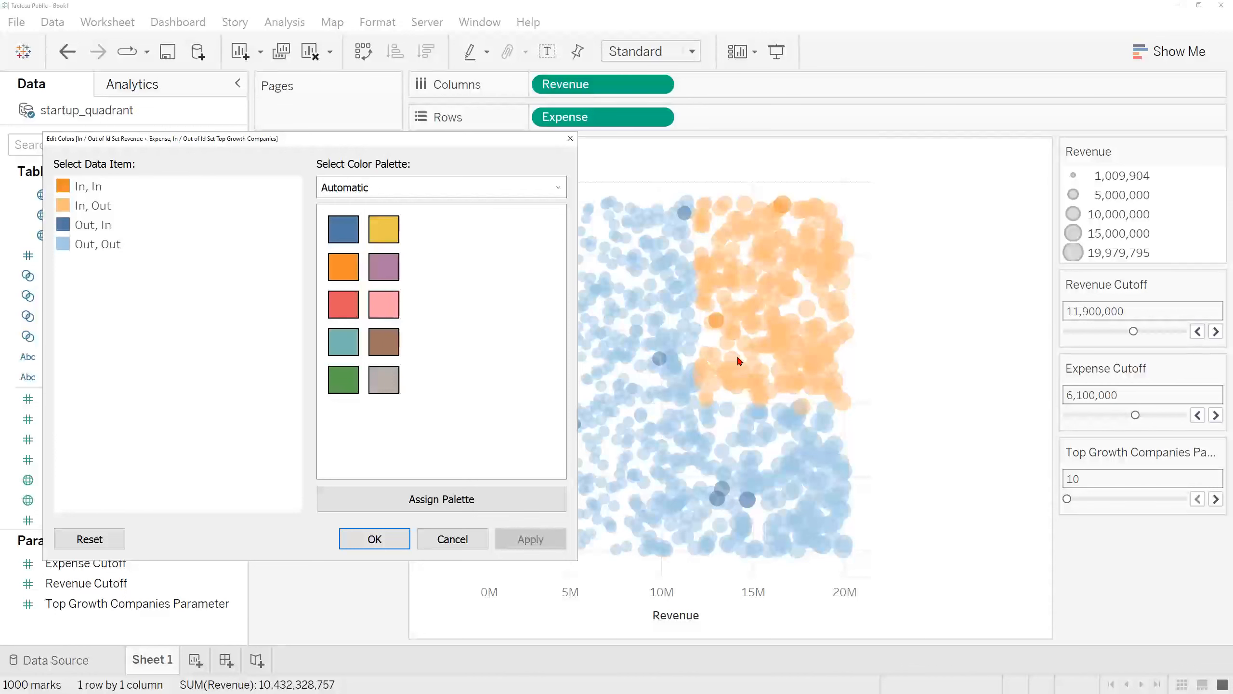
{"action": "left_click", "coordinate": [95, 193]}
{"action": "left_click", "coordinate": [84, 213]}
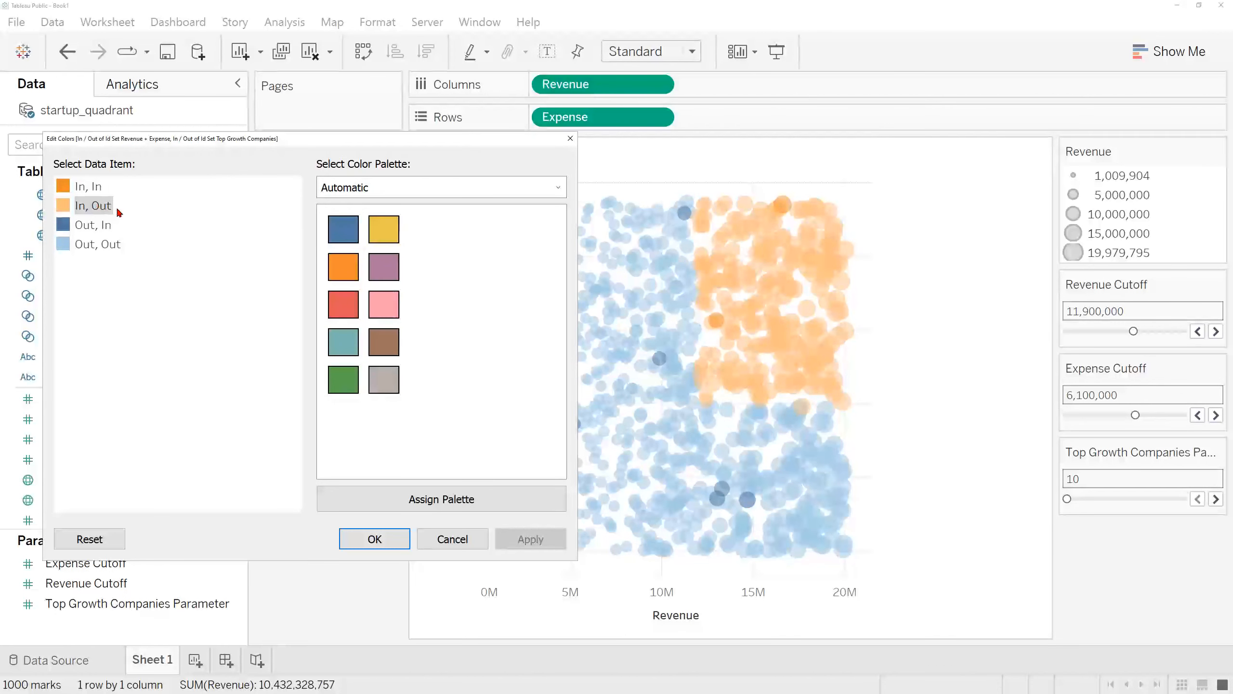
{"action": "left_click", "coordinate": [343, 228]}
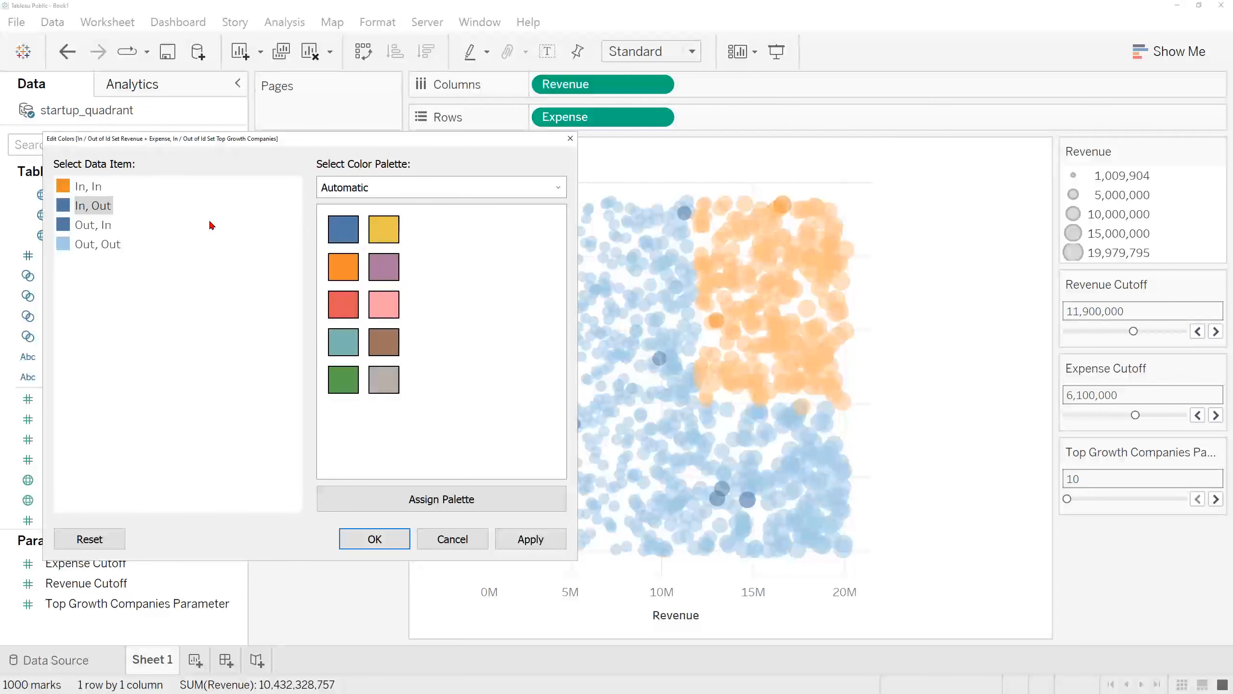
Step: Assign gray to the Out, In and Out, Out items and apply the new colors
{"action": "left_click", "coordinate": [89, 226]}
{"action": "left_click", "coordinate": [384, 380]}
{"action": "left_click", "coordinate": [100, 244]}
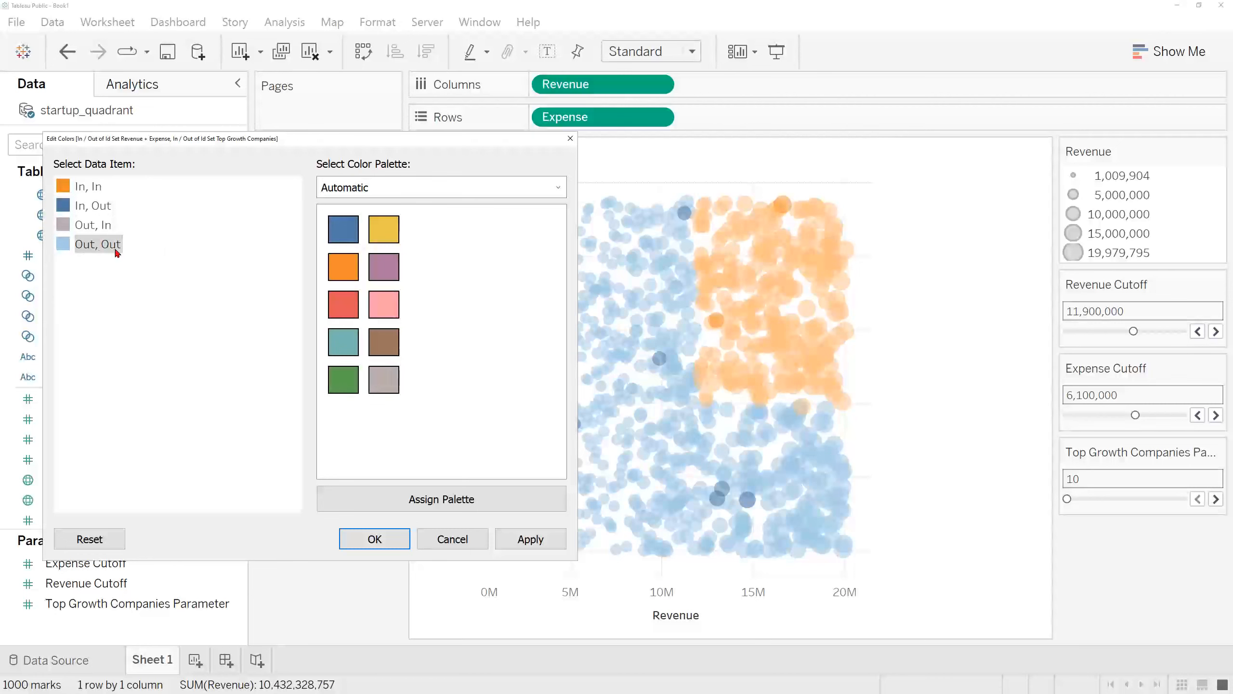
{"action": "left_click", "coordinate": [386, 376]}
{"action": "left_click", "coordinate": [527, 541]}
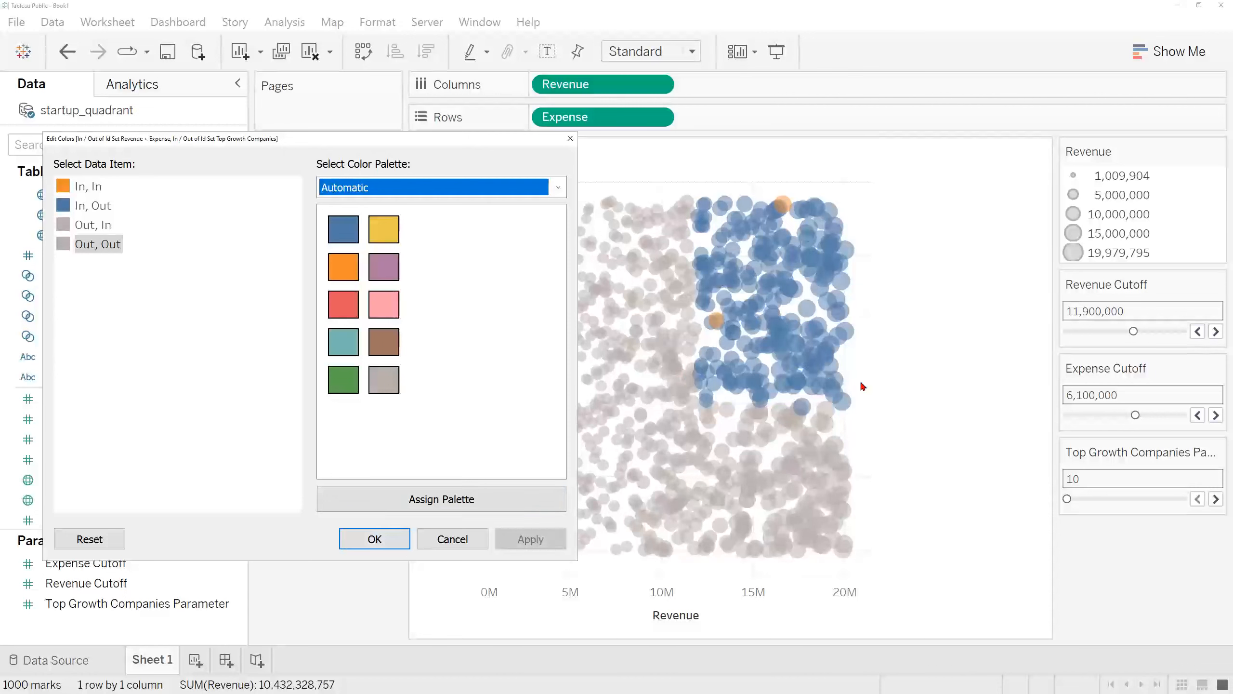
{"action": "left_click", "coordinate": [383, 547]}
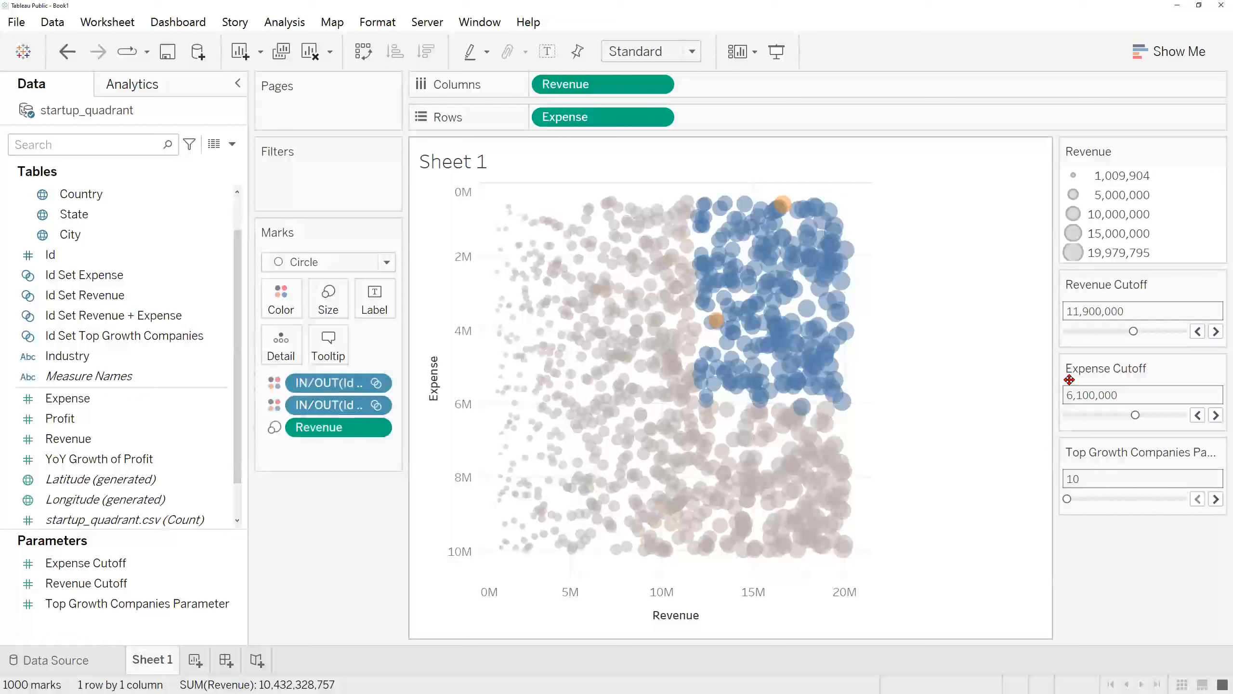
Step: Lower the Revenue Cutoff to 9,600,000 and the Expense Cutoff to 5,600,000
{"action": "mouse_move", "coordinate": [1135, 417]}
{"action": "left_mouse_down"}
{"action": "mouse_move", "coordinate": [1151, 415]}
{"action": "mouse_move", "coordinate": [1109, 414]}
{"action": "mouse_move", "coordinate": [1128, 417]}
{"action": "left_mouse_up"}
{"action": "mouse_move", "coordinate": [1133, 331]}
{"action": "left_mouse_down"}
{"action": "mouse_move", "coordinate": [1107, 331]}
{"action": "mouse_move", "coordinate": [1131, 332]}
{"action": "mouse_move", "coordinate": [1121, 333]}
{"action": "left_mouse_up"}
{"action": "left_click_drag", "start_coordinate": [1129, 416], "coordinate": [1130, 418]}
Step: Raise the Top Growth Companies Parameter to 40
{"action": "left_click", "coordinate": [1217, 499]}
{"action": "left_click", "coordinate": [1216, 500]}
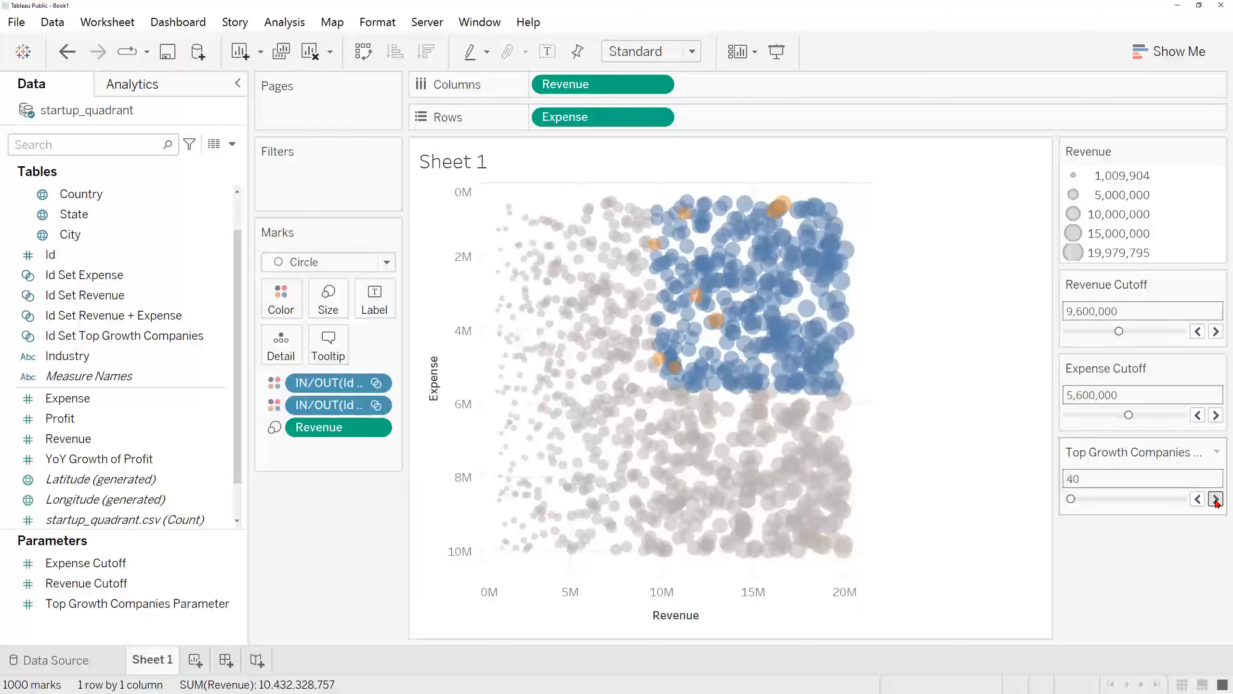
{"action": "mouse_move", "coordinate": [781, 216]}
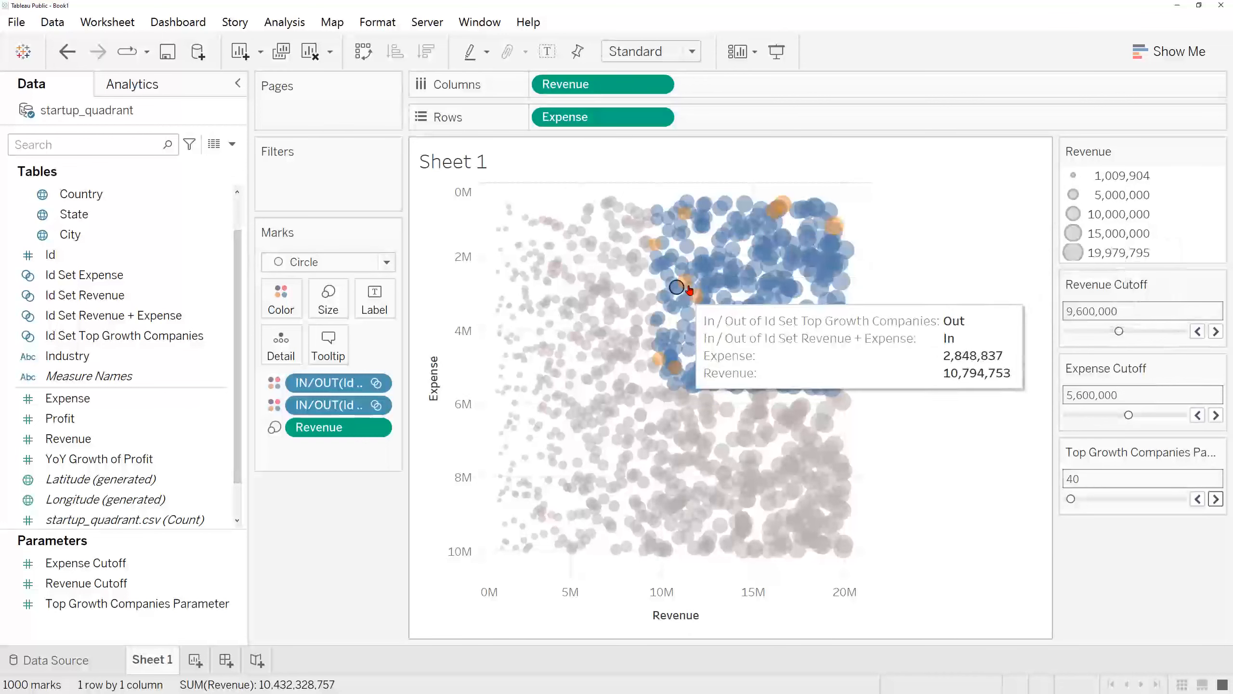
Step: Lower the Expense Cutoff to 5,300,000
{"action": "left_click_drag", "start_coordinate": [1127, 415], "coordinate": [1126, 415]}
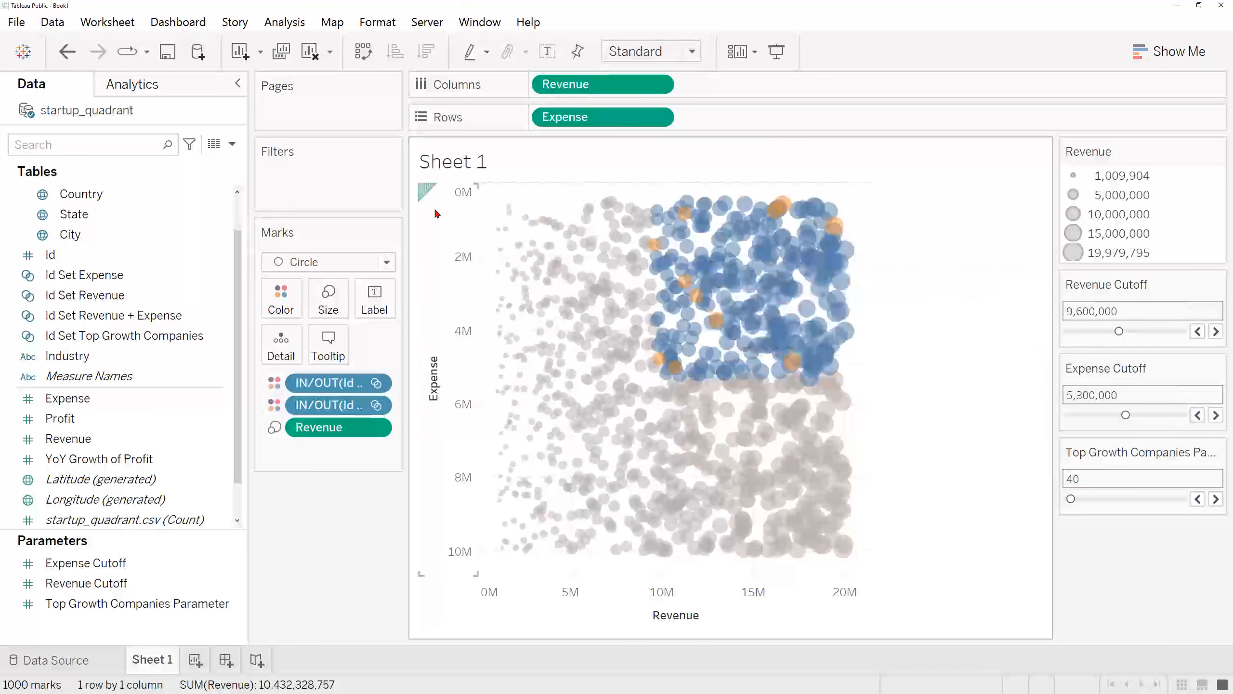
Step: Add a reference line across the entire table for Revenue, using the Revenue Cutoff parameter as its value
{"action": "left_click", "coordinate": [146, 87]}
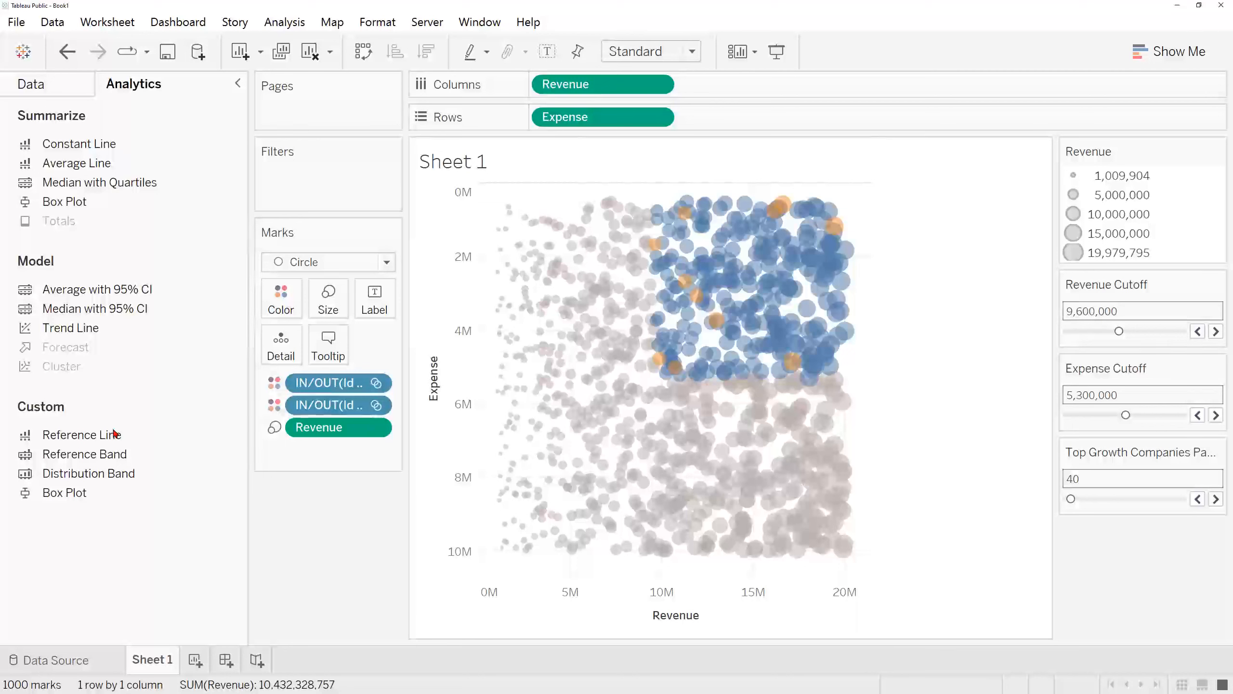
{"action": "left_click_drag", "start_coordinate": [139, 435], "coordinate": [638, 608]}
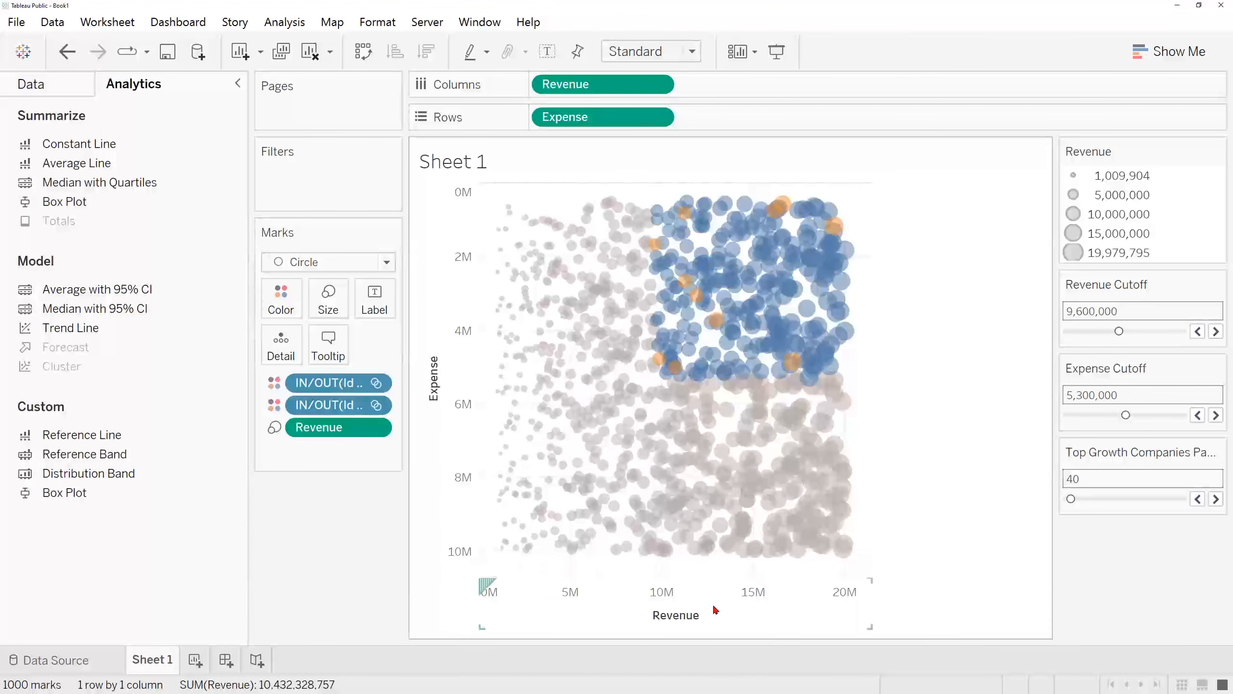
{"action": "left_click_drag", "start_coordinate": [110, 439], "coordinate": [398, 348]}
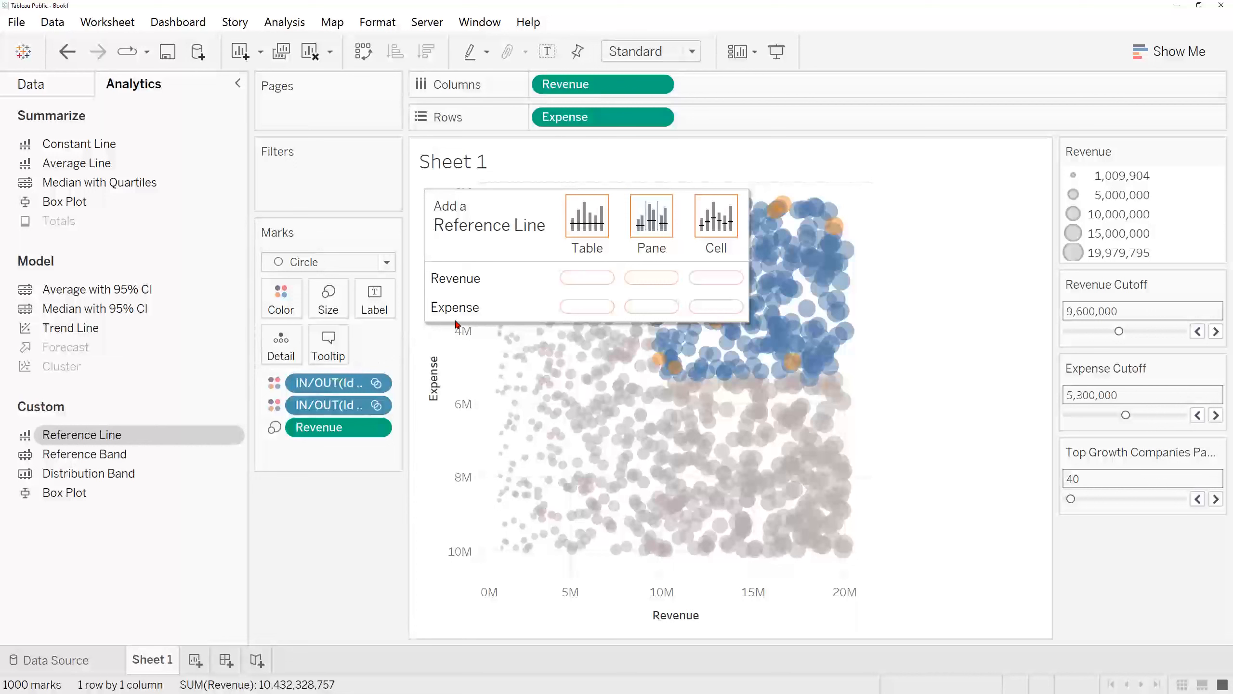
{"action": "left_click_drag", "start_coordinate": [499, 305], "coordinate": [574, 286]}
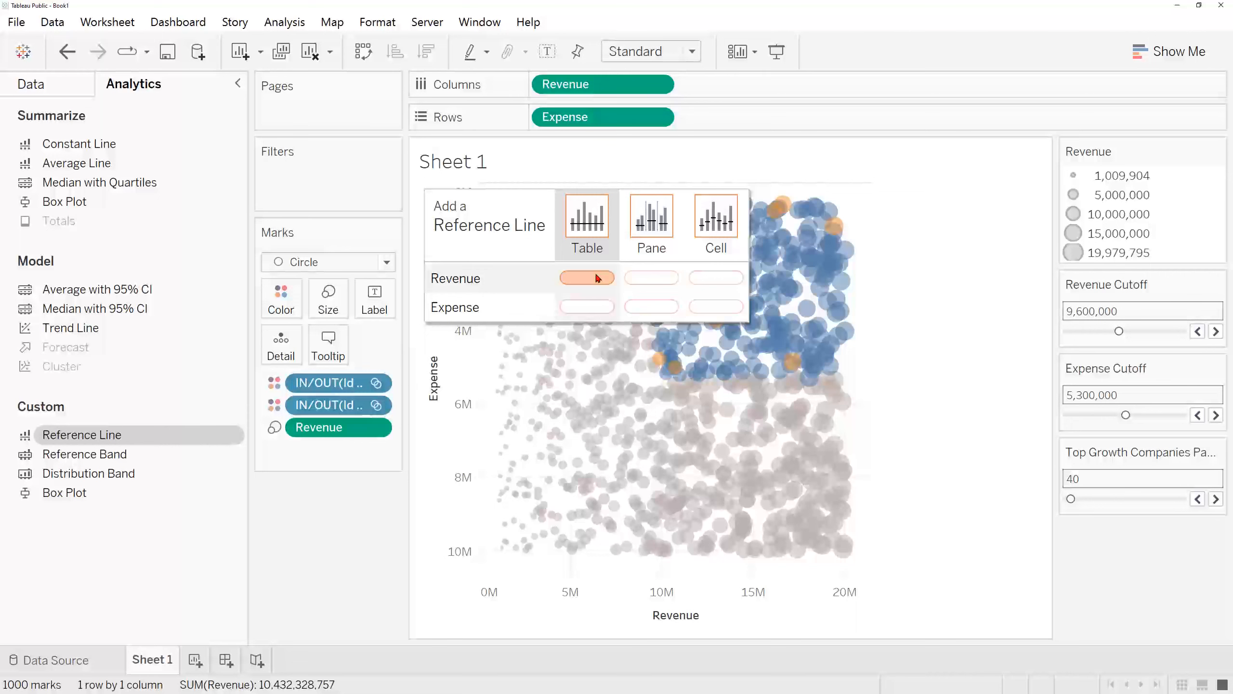
{"action": "left_click_drag", "start_coordinate": [598, 278], "coordinate": [594, 279]}
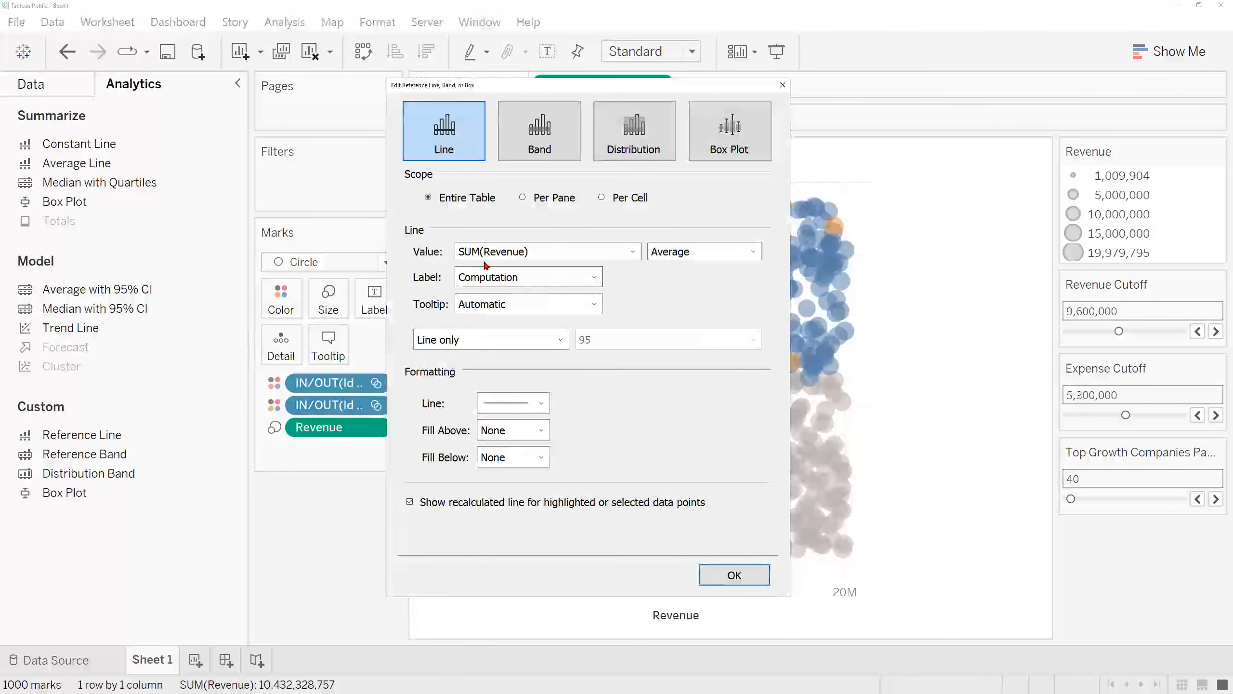
{"action": "left_click", "coordinate": [633, 252]}
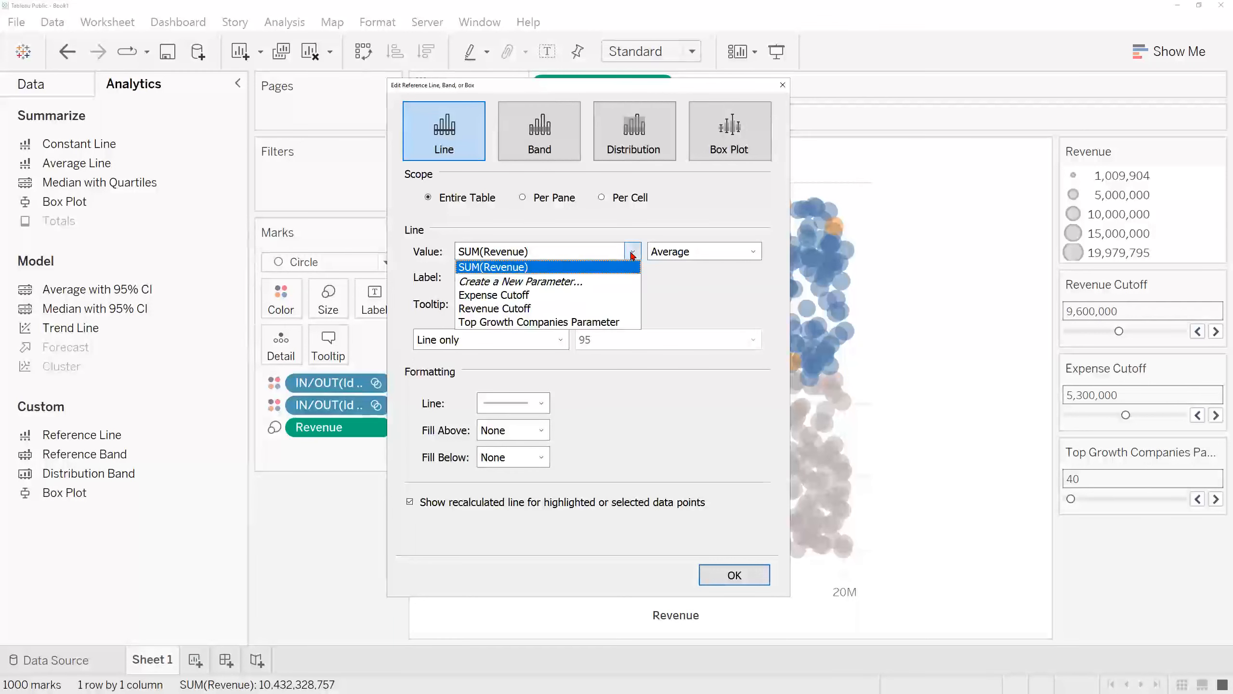
{"action": "left_click", "coordinate": [613, 309]}
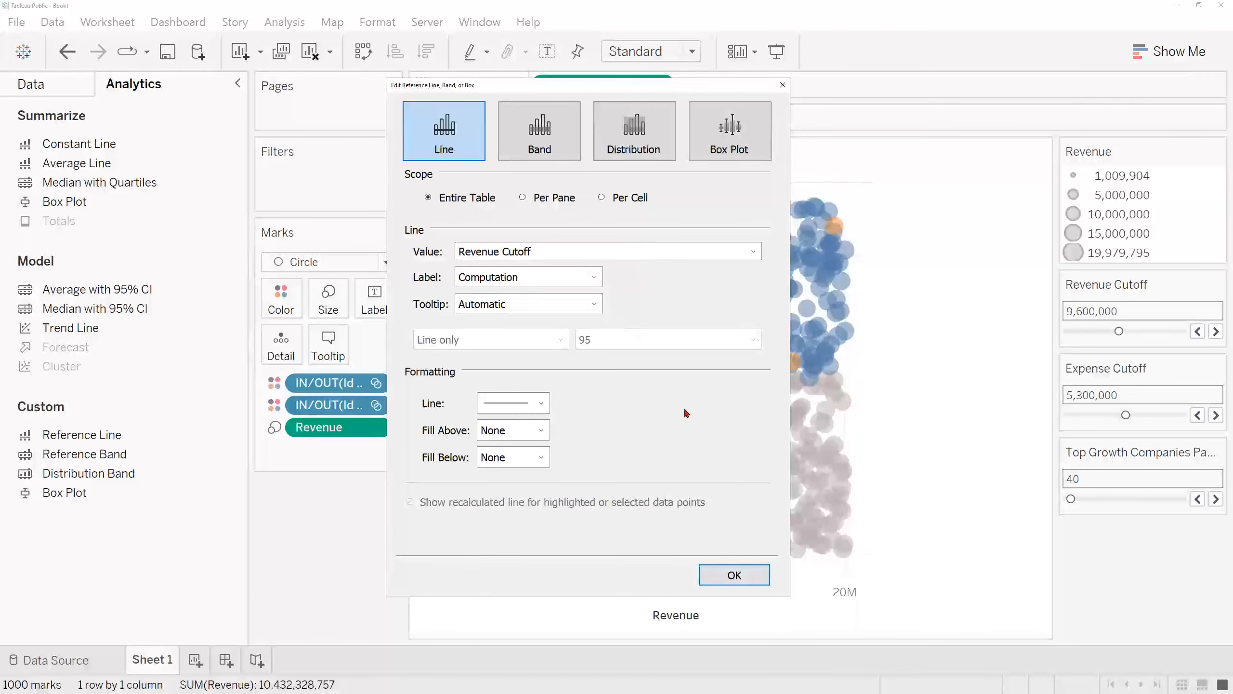
{"action": "left_click", "coordinate": [734, 575]}
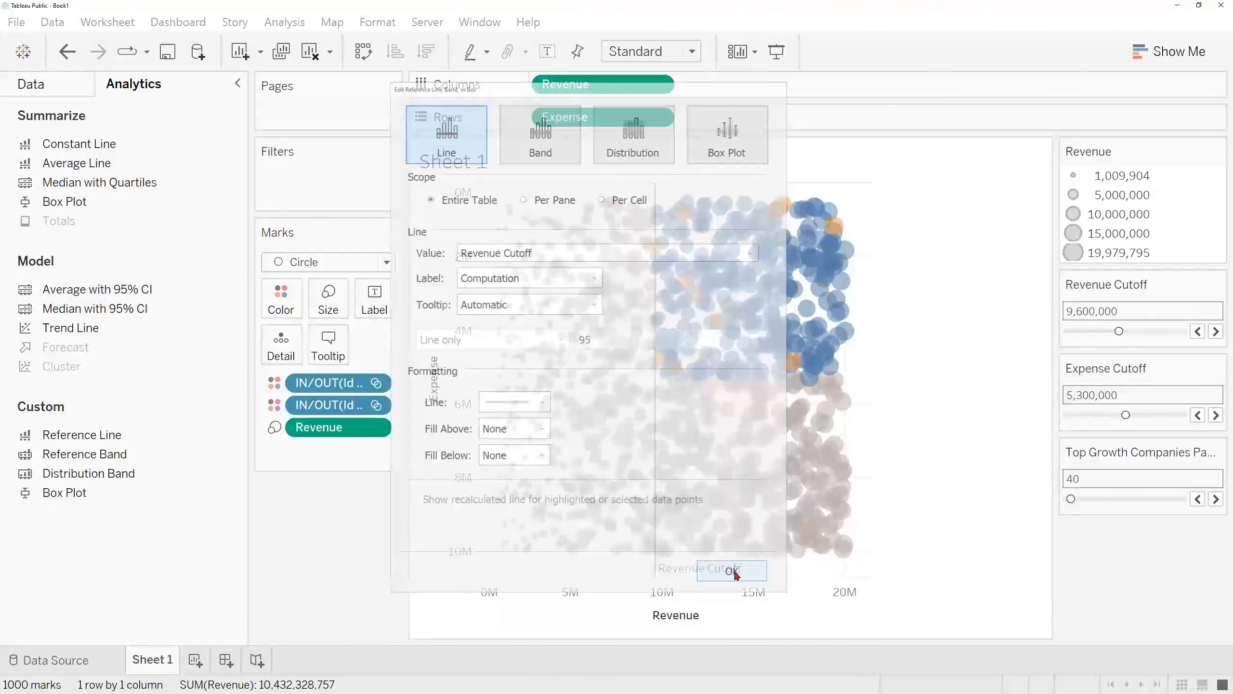
Step: Raise the Revenue Cutoff to 10,500,000 to move its reference line along the Revenue axis
{"action": "left_click", "coordinate": [1134, 332]}
{"action": "left_click", "coordinate": [1150, 332]}
{"action": "mouse_move", "coordinate": [1112, 332]}
{"action": "left_mouse_down"}
{"action": "mouse_move", "coordinate": [1097, 331]}
{"action": "mouse_move", "coordinate": [1151, 332]}
{"action": "mouse_move", "coordinate": [1116, 333]}
{"action": "mouse_move", "coordinate": [1132, 335]}
{"action": "left_mouse_up"}
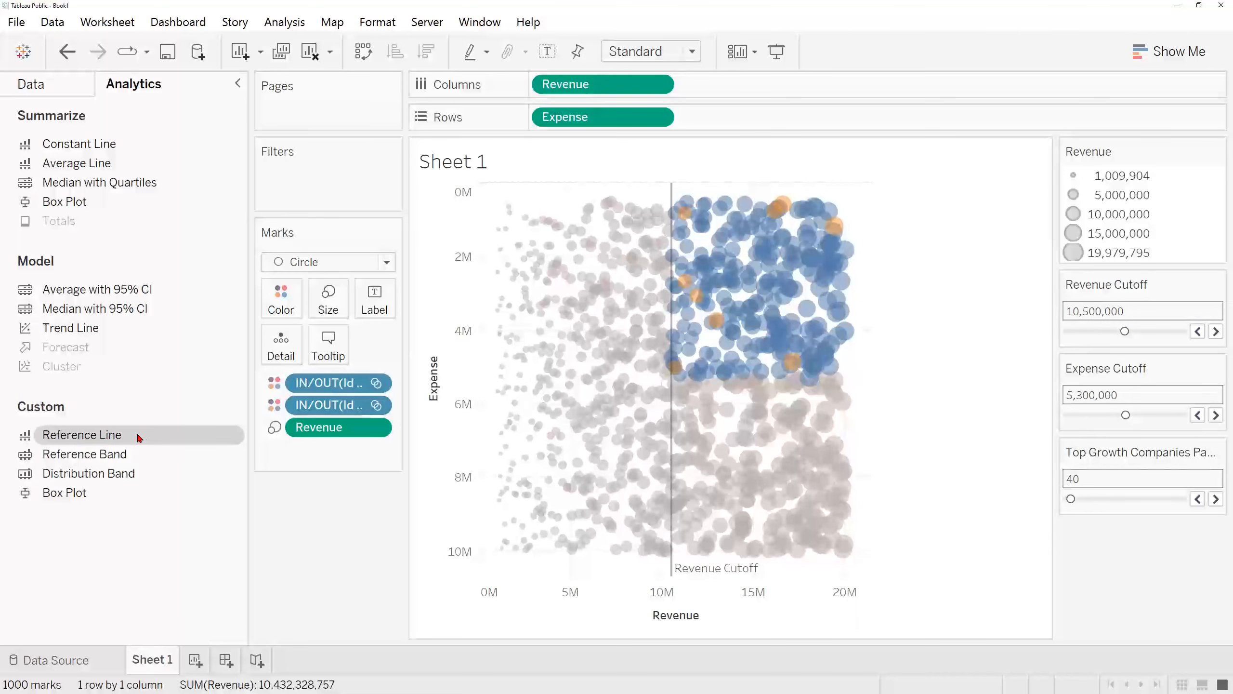
Step: Add a reference line across the entire table for Expense, using the Expense Cutoff parameter as its value
{"action": "left_click_drag", "start_coordinate": [147, 437], "coordinate": [196, 432]}
{"action": "left_click_drag", "start_coordinate": [263, 410], "coordinate": [298, 388]}
{"action": "left_click_drag", "start_coordinate": [476, 328], "coordinate": [590, 308]}
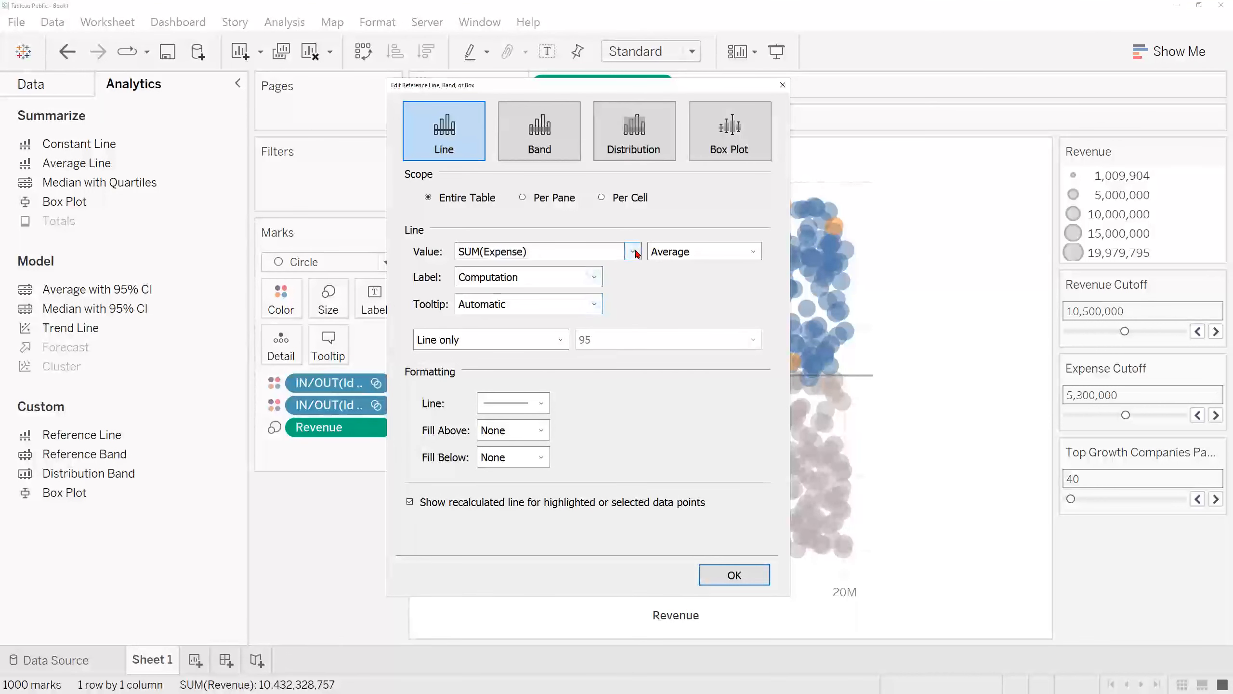
{"action": "left_click", "coordinate": [632, 251]}
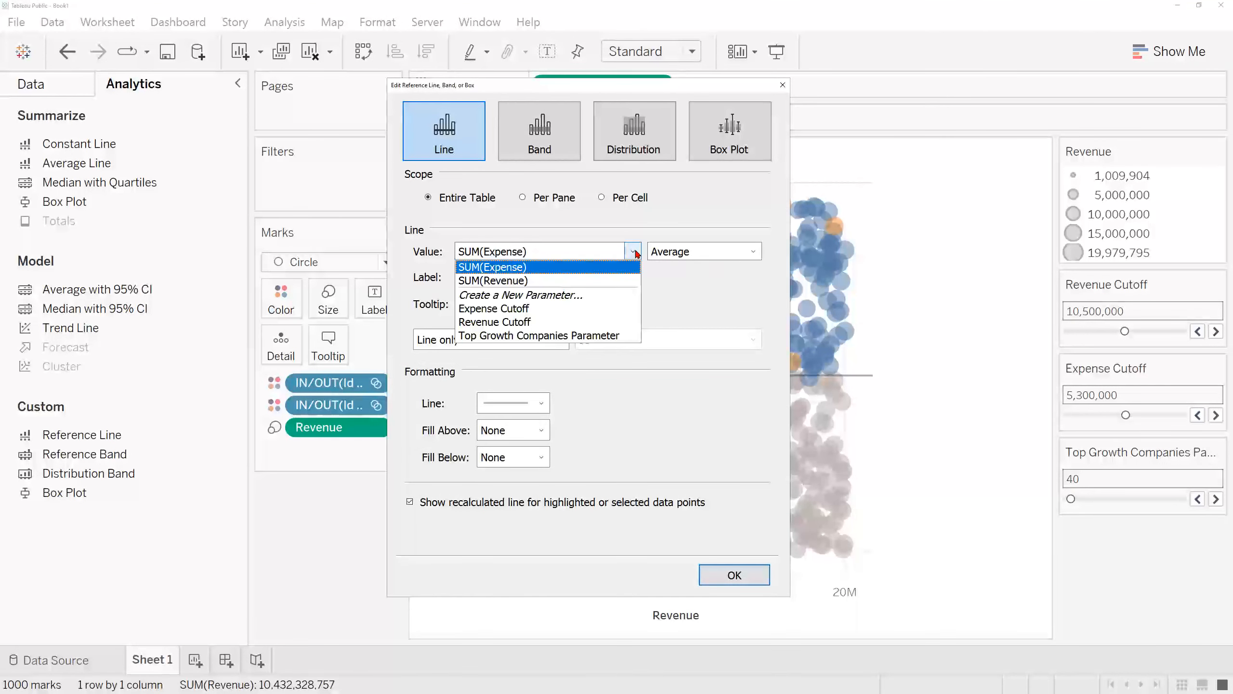
{"action": "left_click", "coordinate": [613, 306]}
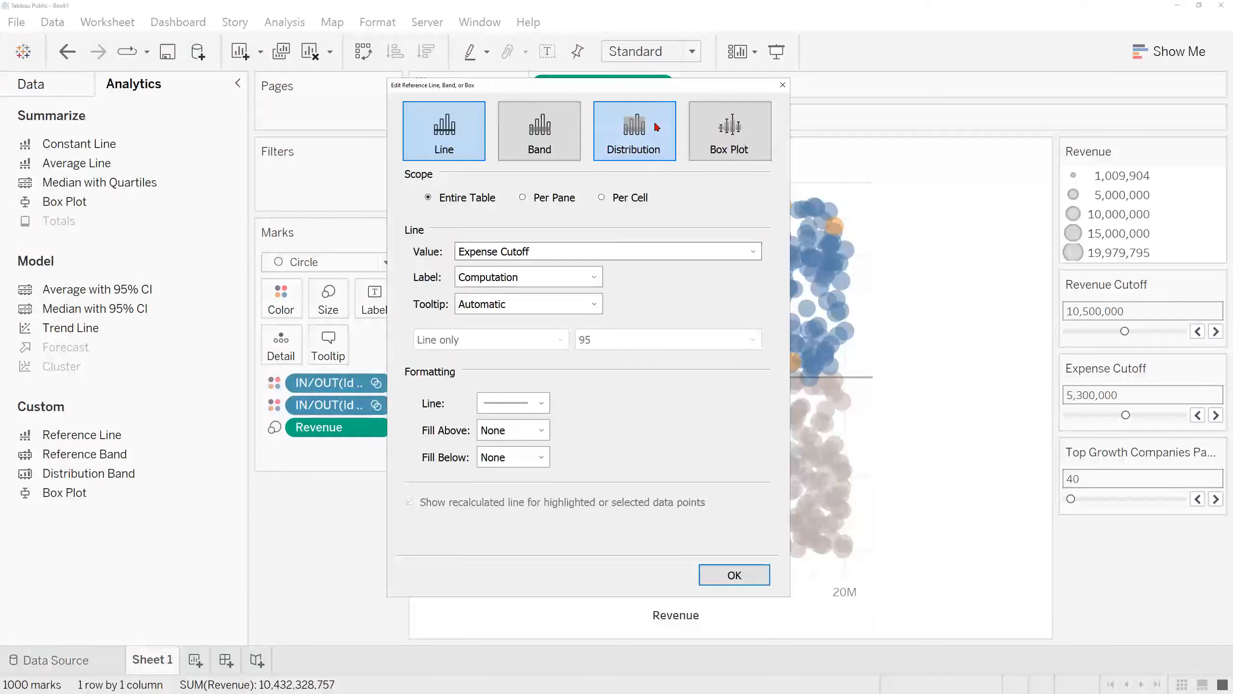
{"action": "left_click", "coordinate": [734, 575]}
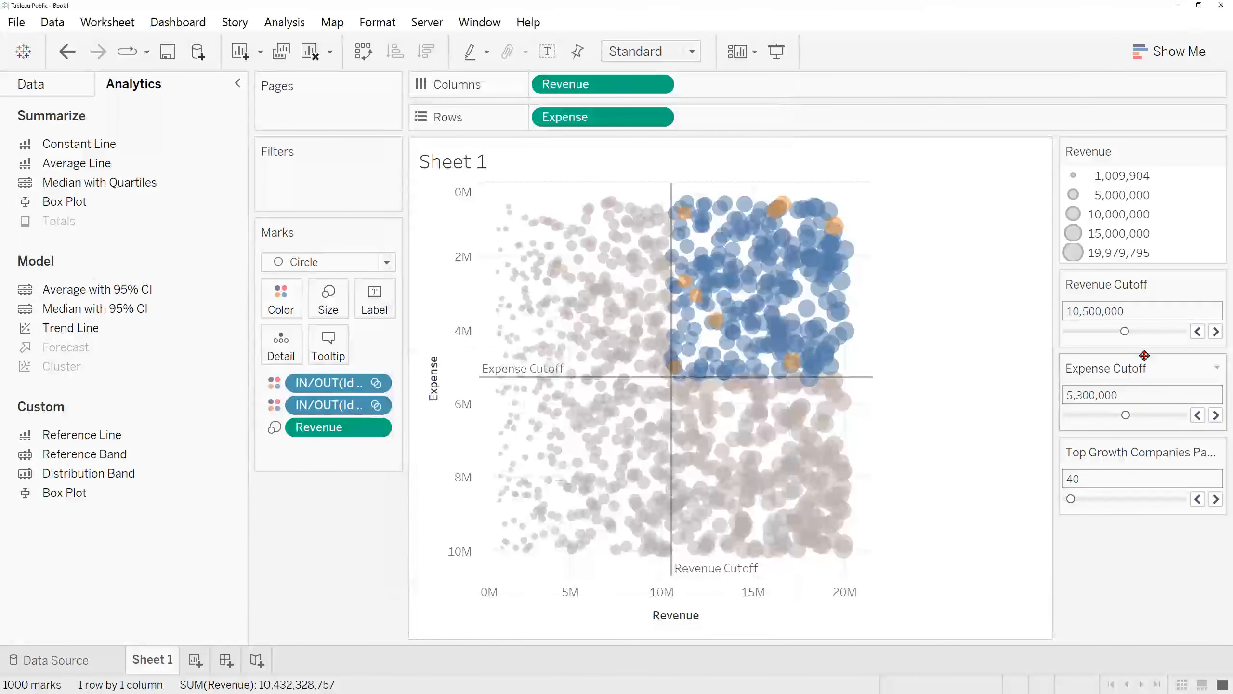
Step: Raise the Expense Cutoff to 6,100,000 to move its reference line along the Expense axis
{"action": "left_click", "coordinate": [1159, 416]}
{"action": "mouse_move", "coordinate": [1157, 415]}
{"action": "left_mouse_down"}
{"action": "mouse_move", "coordinate": [1107, 414]}
{"action": "mouse_move", "coordinate": [1135, 414]}
{"action": "left_mouse_up"}
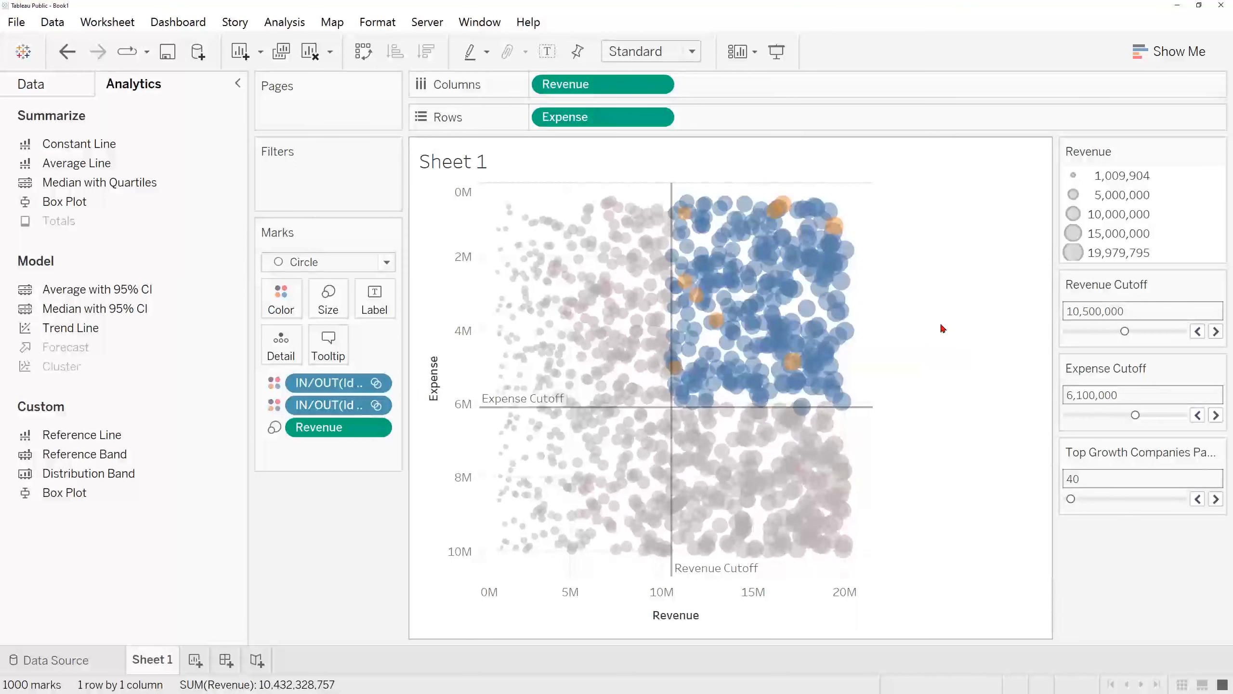
{"action": "mouse_move", "coordinate": [779, 217]}
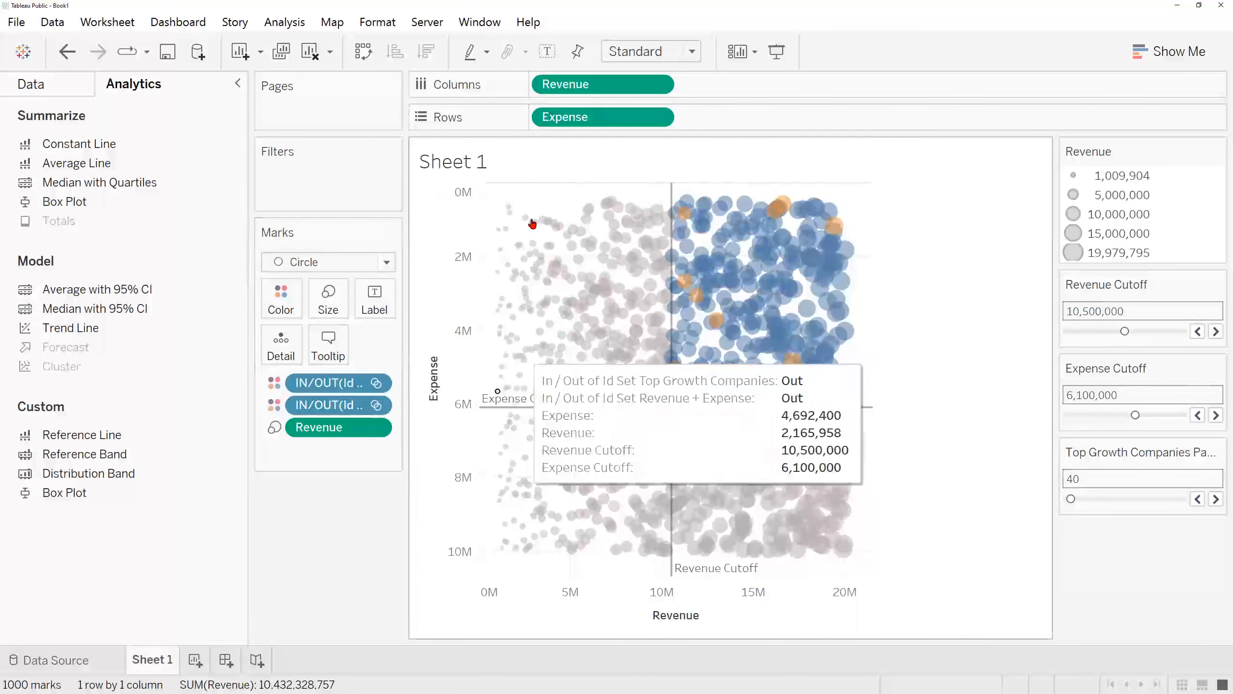
Step: Create a new worksheet and rename it Top Growth Companies
{"action": "left_click", "coordinate": [194, 659]}
{"action": "right_click", "coordinate": [206, 661]}
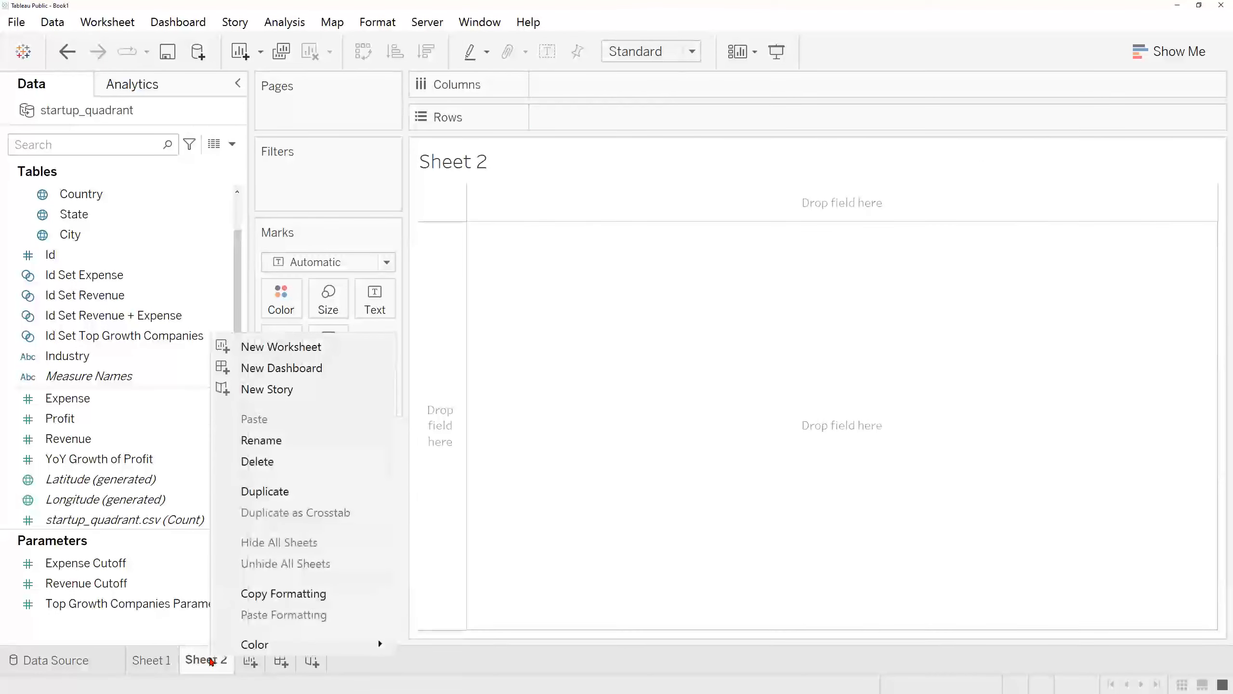
{"action": "left_click", "coordinate": [262, 440]}
{"action": "type", "text": "Top Growth "}
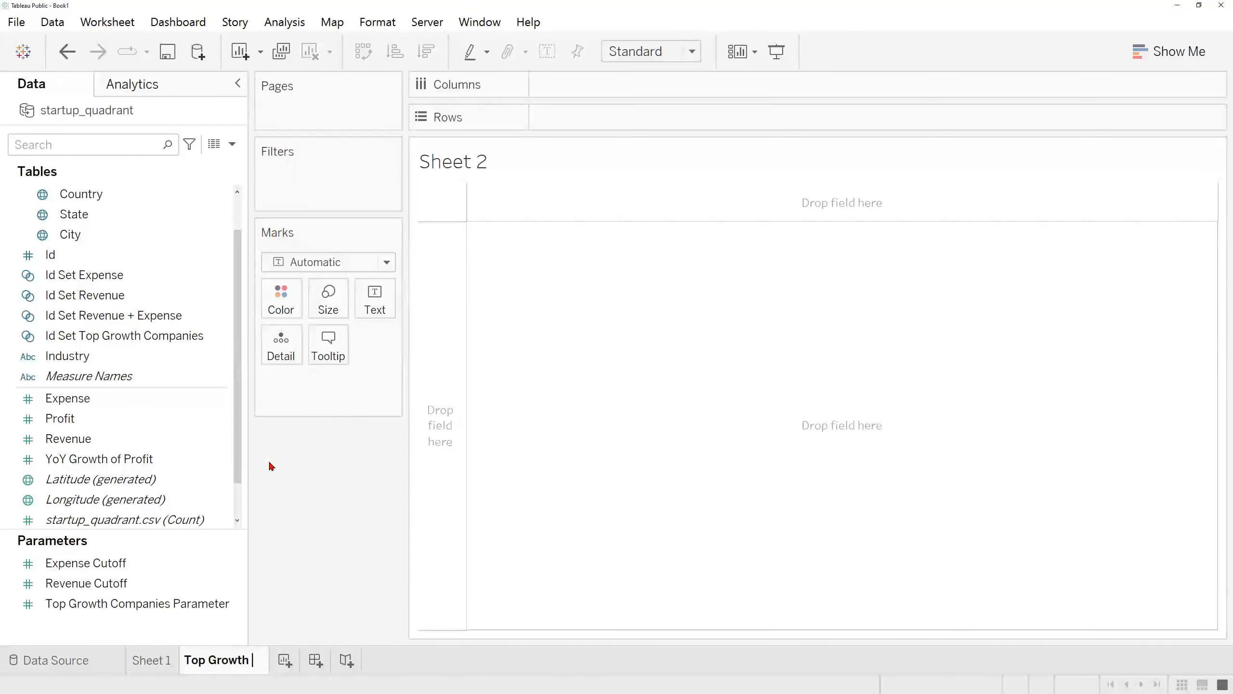
{"action": "type", "text": "Companies"}
{"action": "key", "text": "Return"}
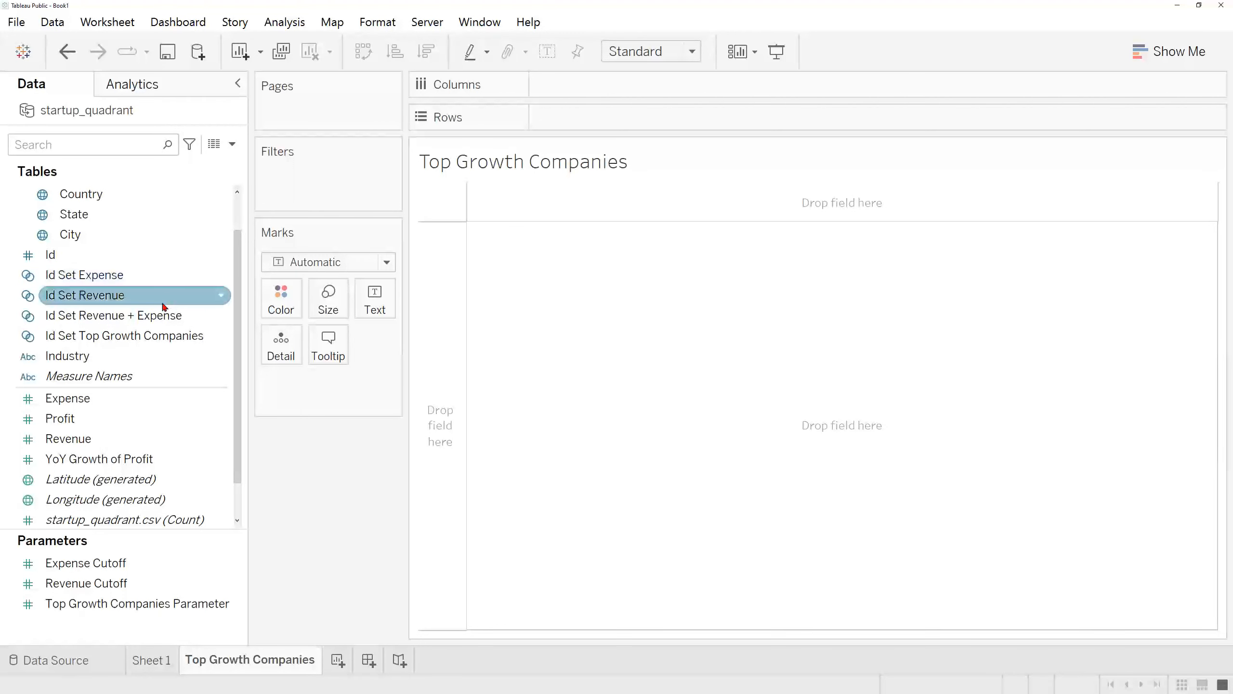
Step: List Company Name in the rows and show YoY Growth of Profit as the text value for each company
{"action": "scroll", "coordinate": [160, 413], "scroll_direction": "up", "scroll_amount": 1}
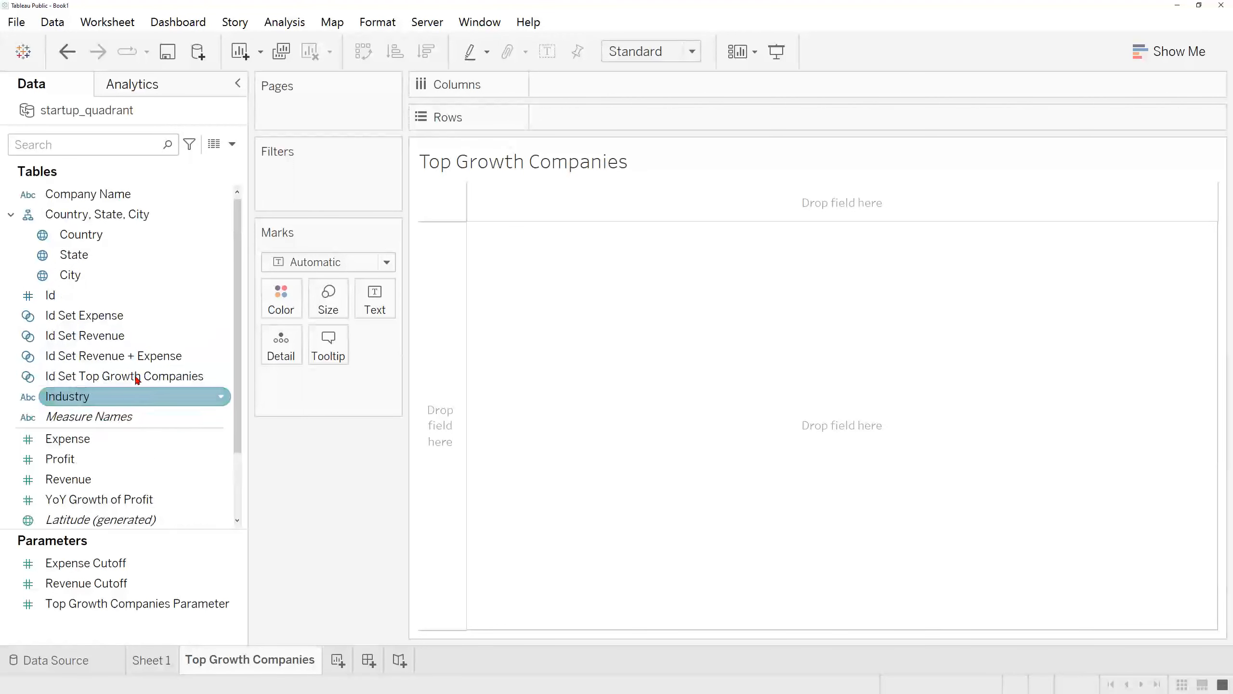
{"action": "left_click_drag", "start_coordinate": [126, 195], "coordinate": [584, 121]}
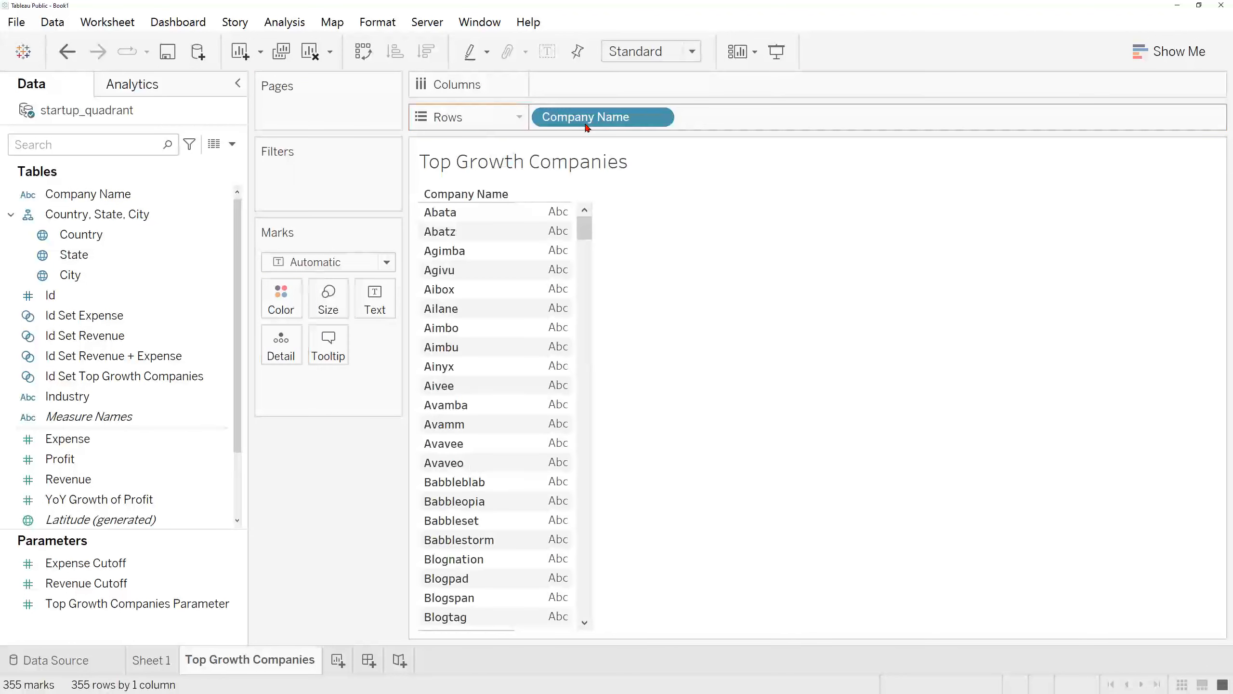
{"action": "scroll", "coordinate": [166, 389], "scroll_direction": "down", "scroll_amount": 1}
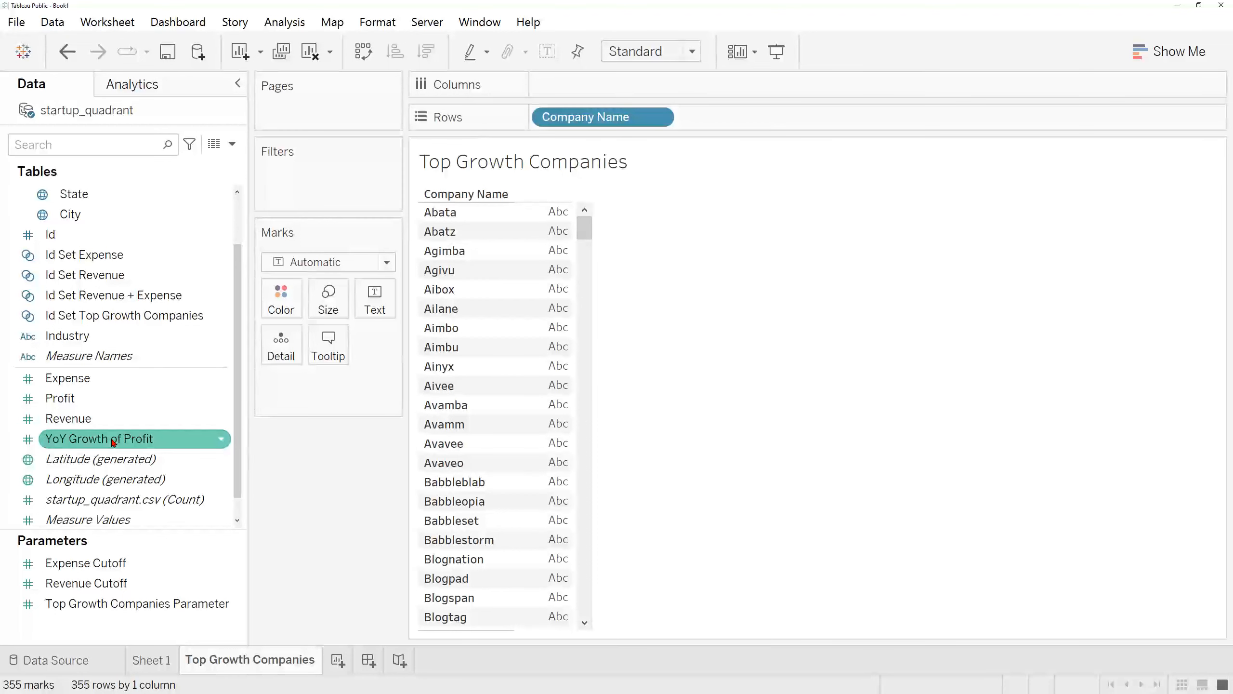
{"action": "left_click_drag", "start_coordinate": [111, 442], "coordinate": [383, 309]}
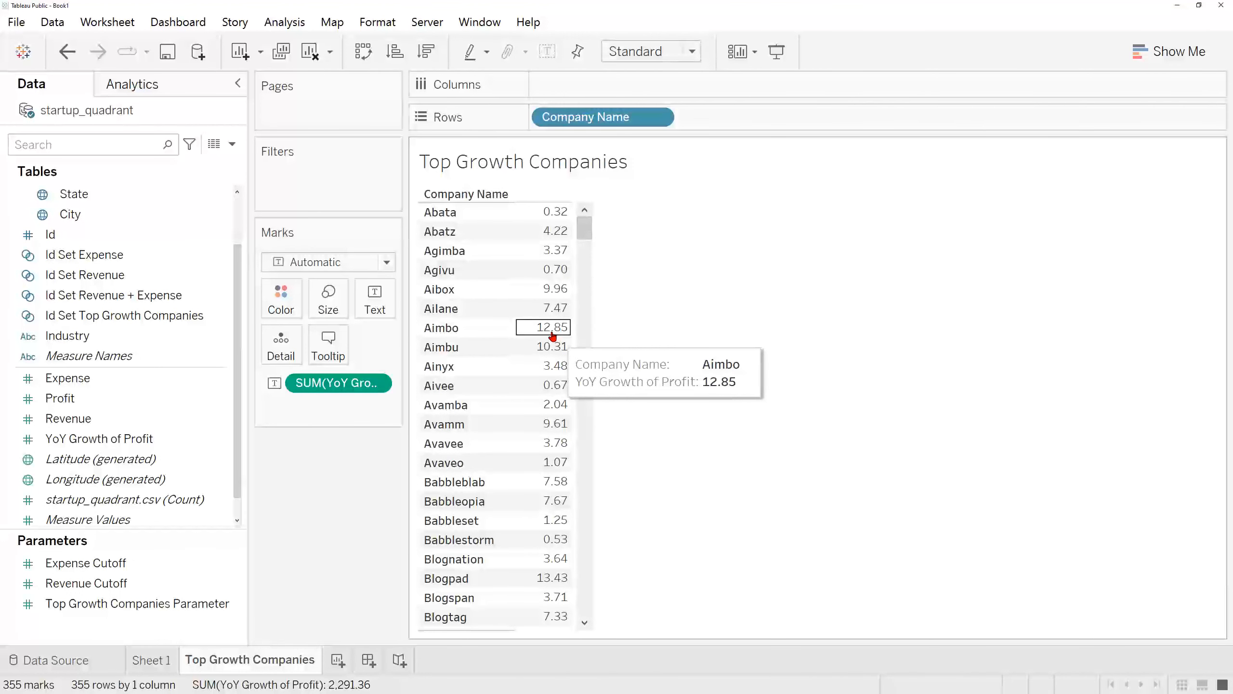
Step: Format the YoY Growth of Profit values in the table as percentages with 0 decimal places
{"action": "right_click", "coordinate": [376, 387]}
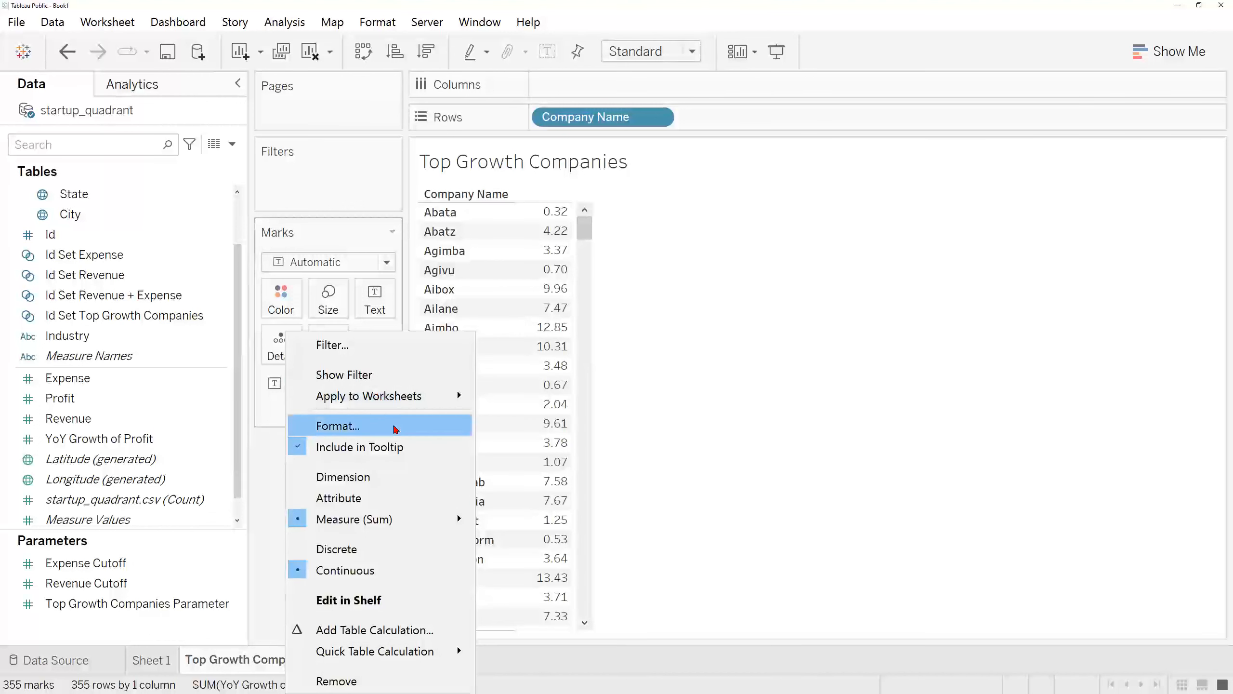
{"action": "left_click", "coordinate": [395, 427]}
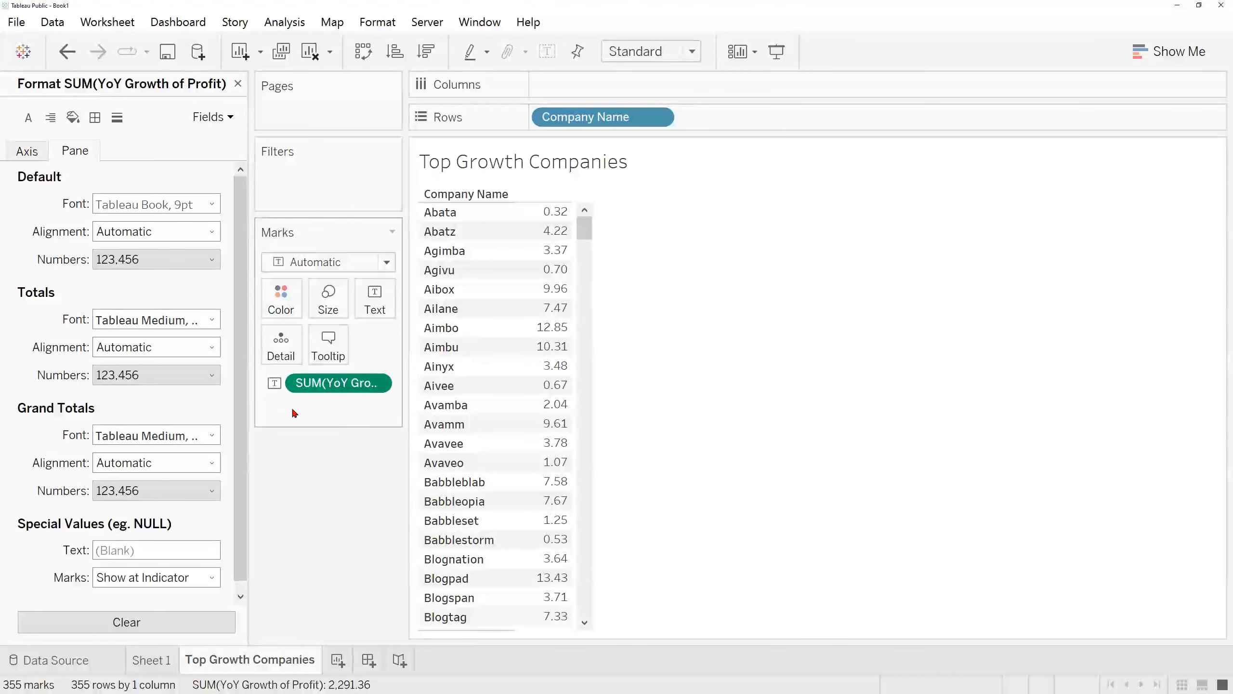
{"action": "left_click", "coordinate": [162, 260]}
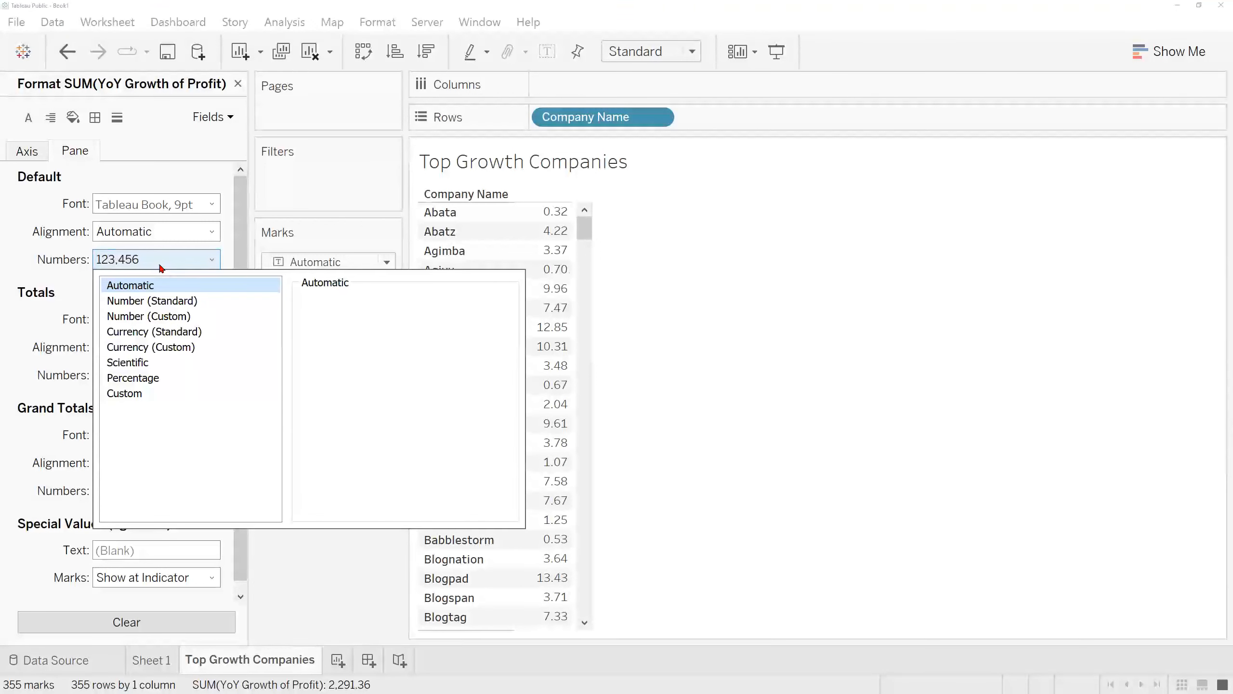
{"action": "left_click", "coordinate": [189, 376]}
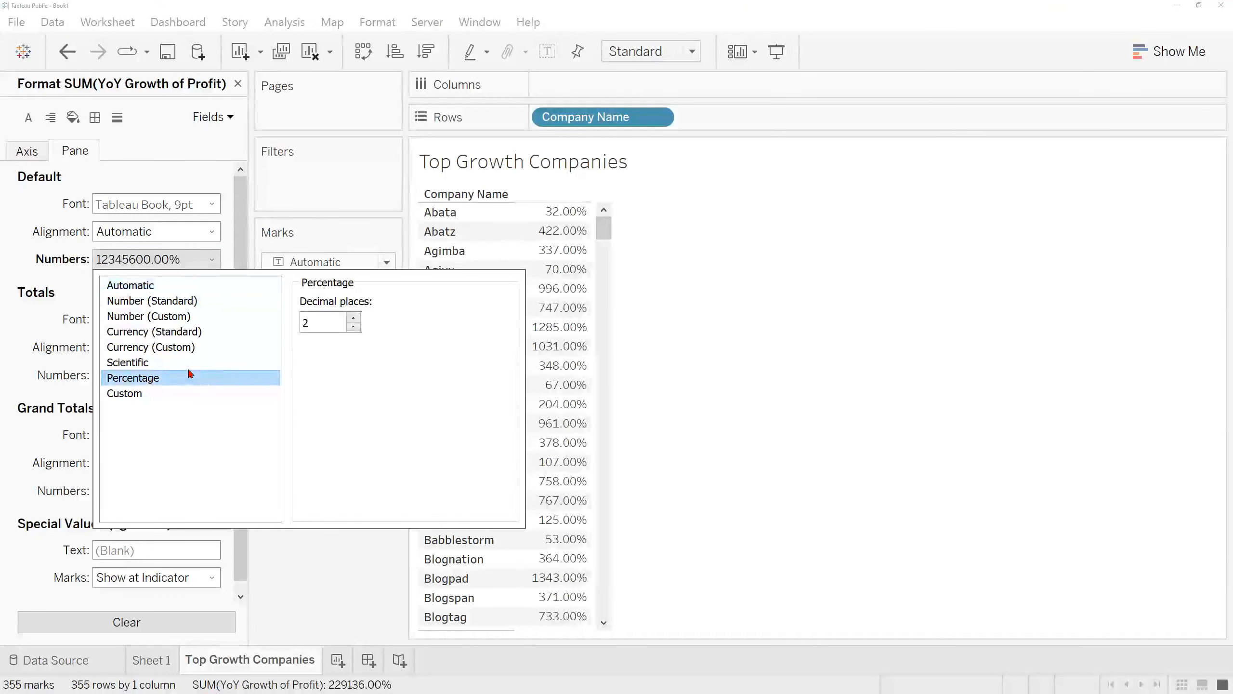
{"action": "left_click", "coordinate": [354, 326]}
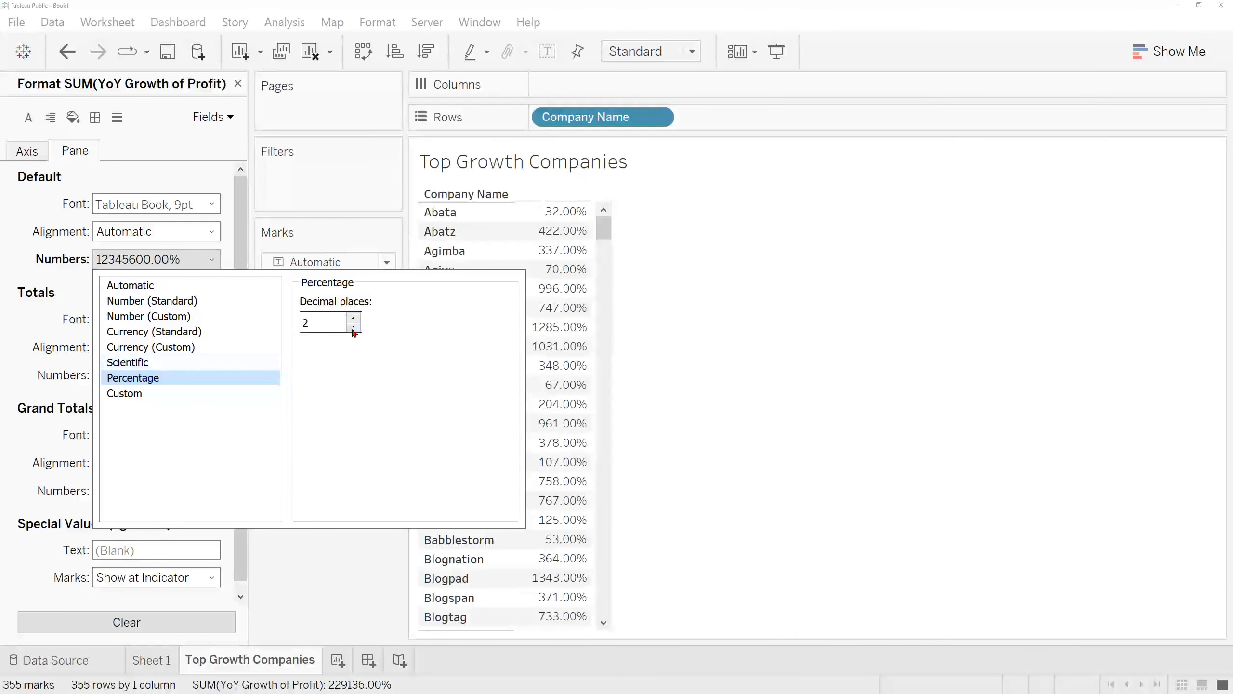
{"action": "left_click", "coordinate": [354, 326]}
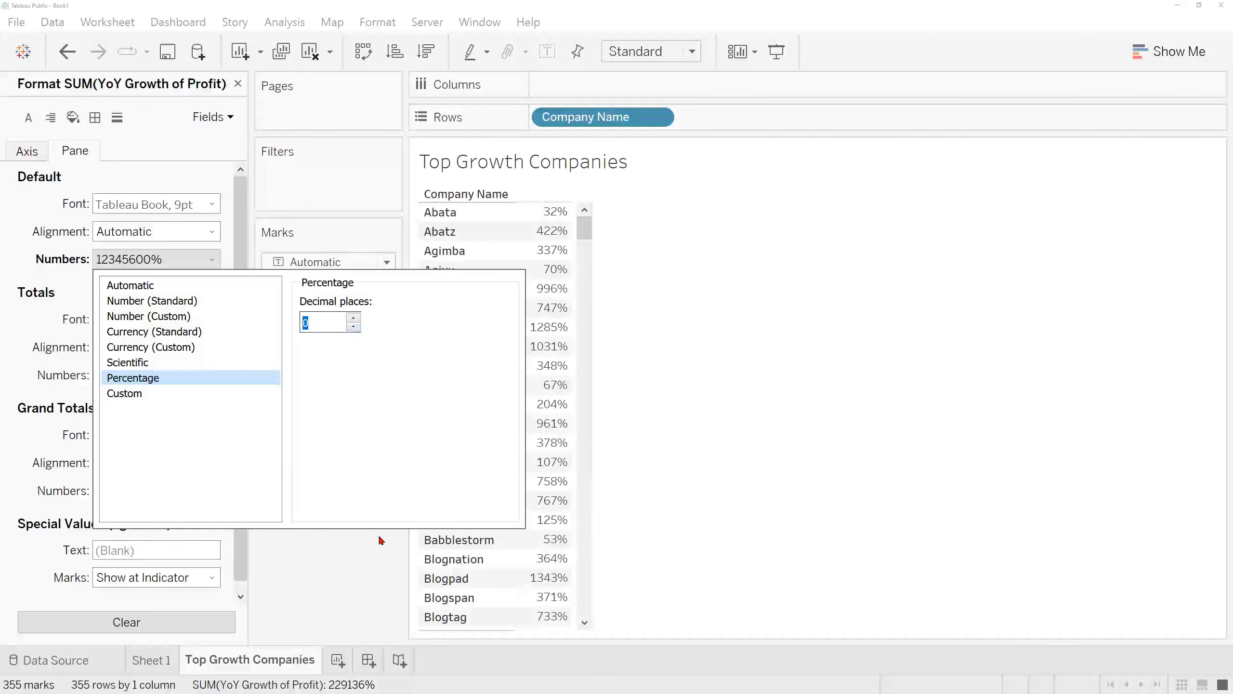
{"action": "left_click", "coordinate": [361, 561]}
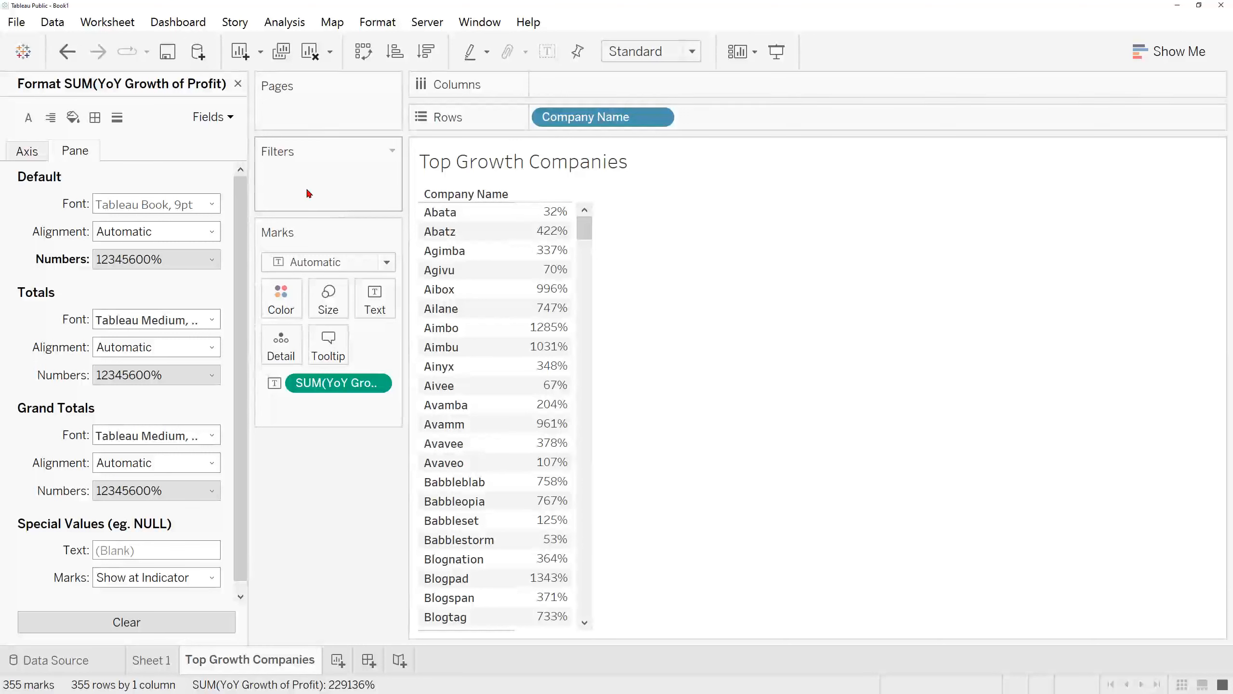
{"action": "left_click", "coordinate": [238, 84]}
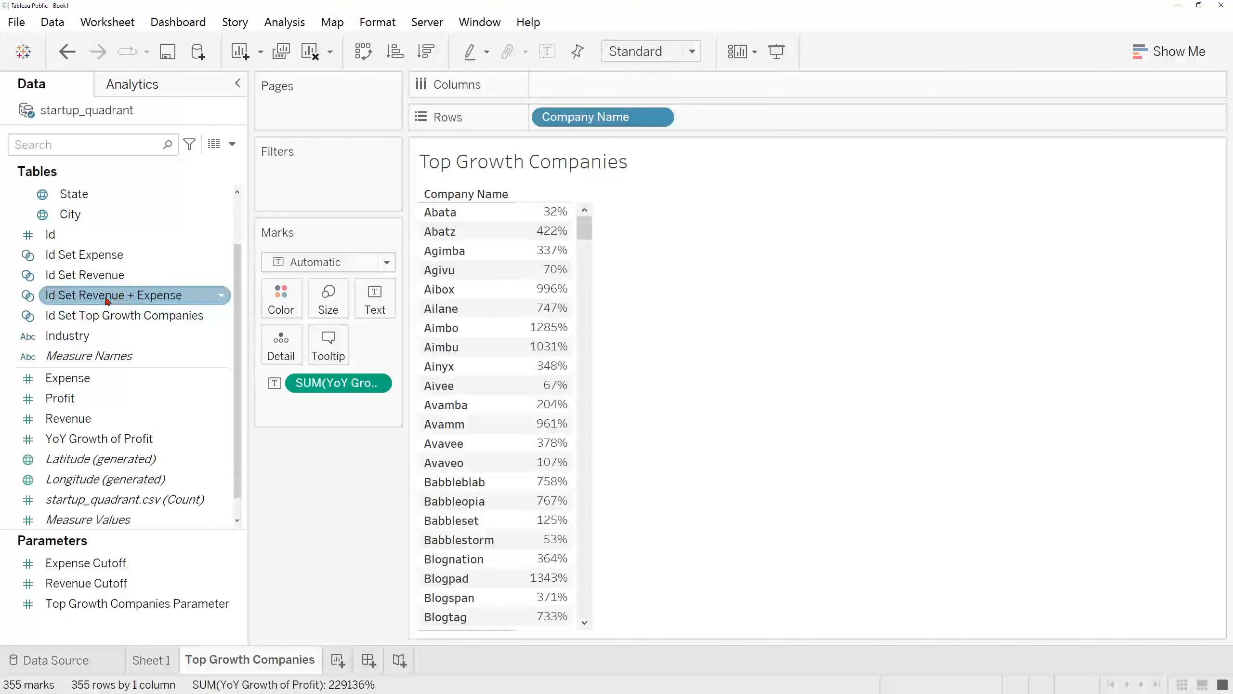
Step: Filter the company table by Id Set Revenue + Expense and Id Set Top Growth Companies, and compare it with the Sheet 1 chart
{"action": "left_click_drag", "start_coordinate": [99, 301], "coordinate": [316, 199]}
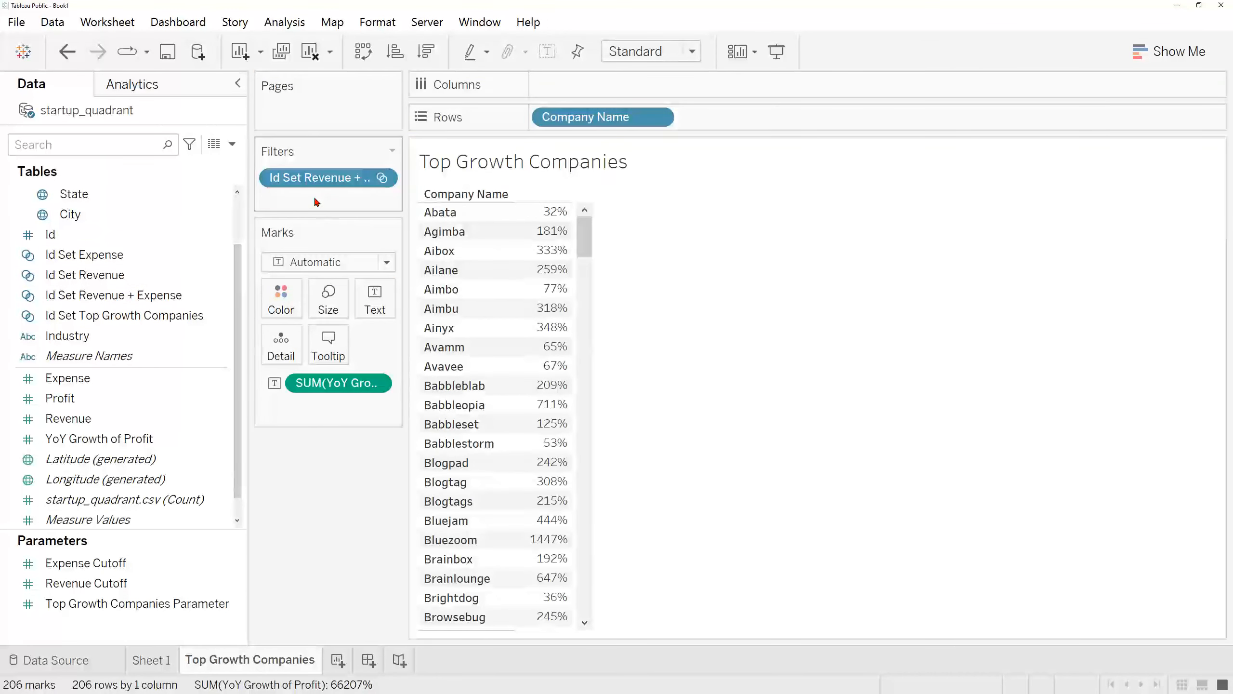
{"action": "left_click_drag", "start_coordinate": [133, 321], "coordinate": [320, 204]}
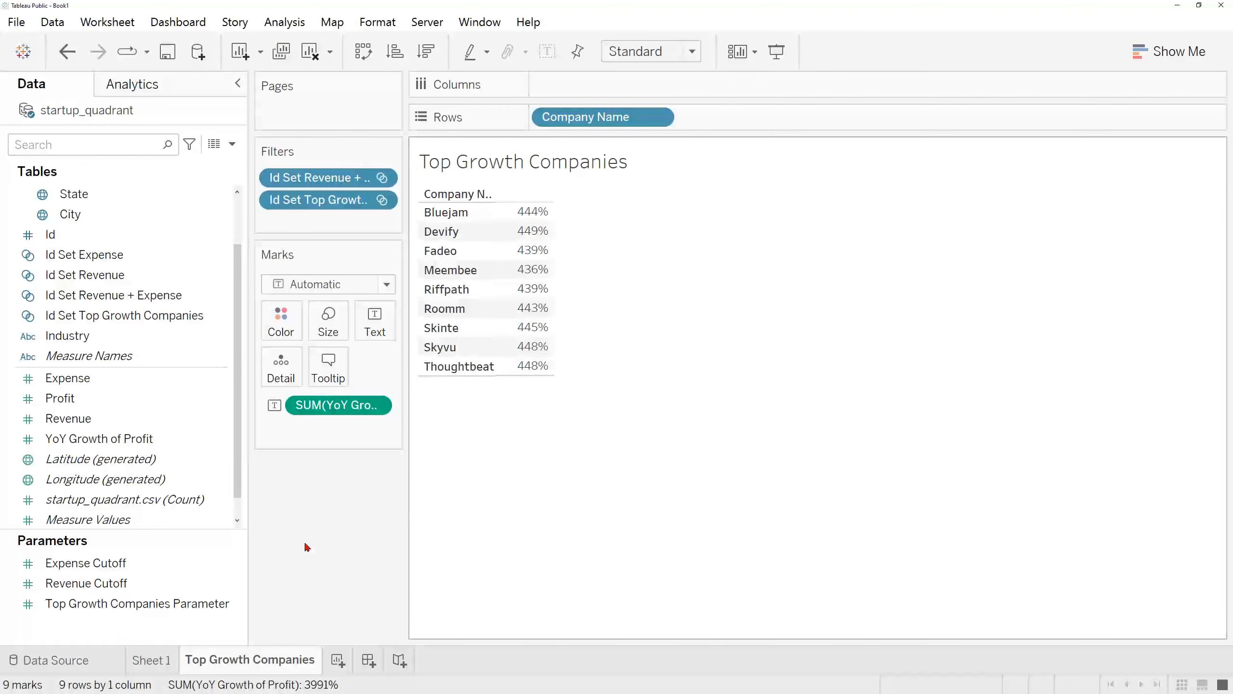
{"action": "left_click", "coordinate": [152, 660]}
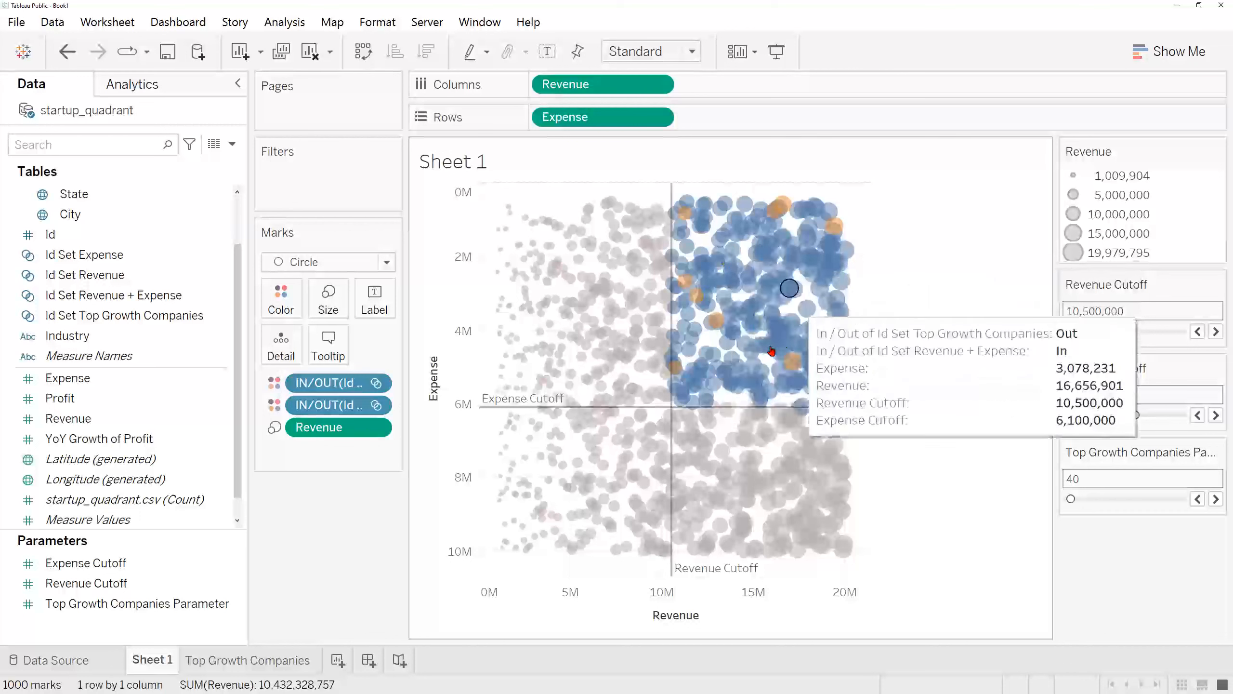
{"action": "left_click", "coordinate": [267, 660]}
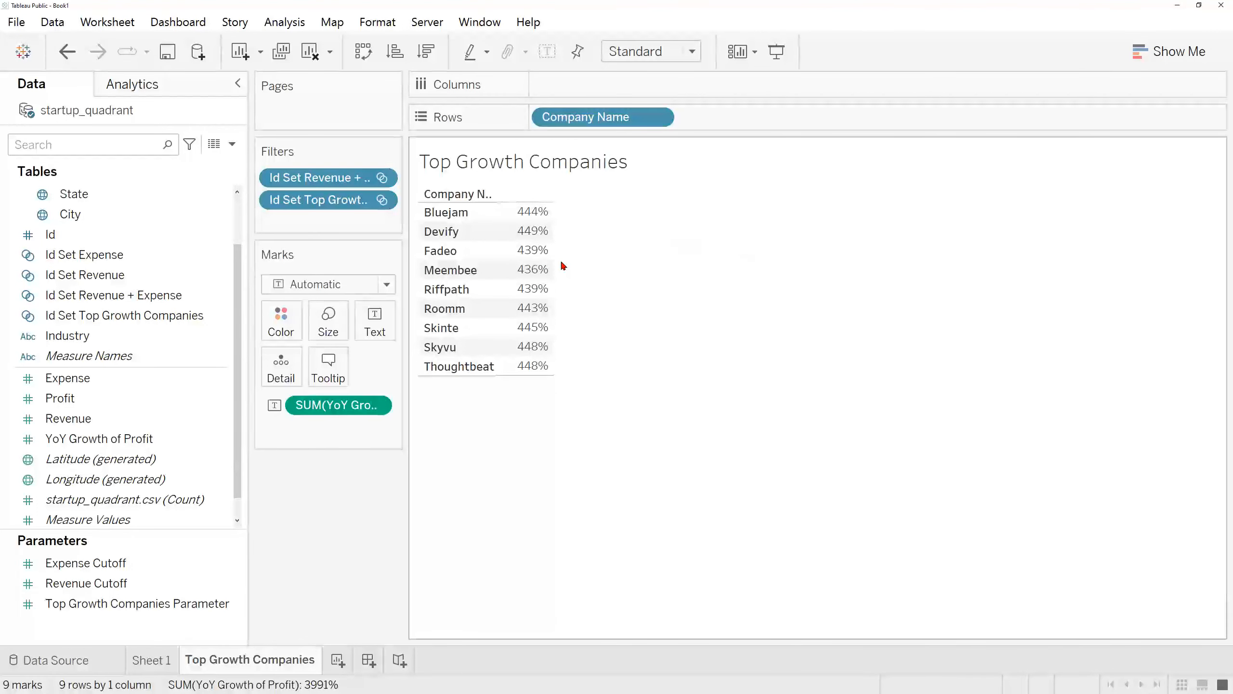
Step: Sort the companies in descending order of YoY Growth of Profit and show them as square marks coloured by that measure
{"action": "left_click", "coordinate": [427, 51]}
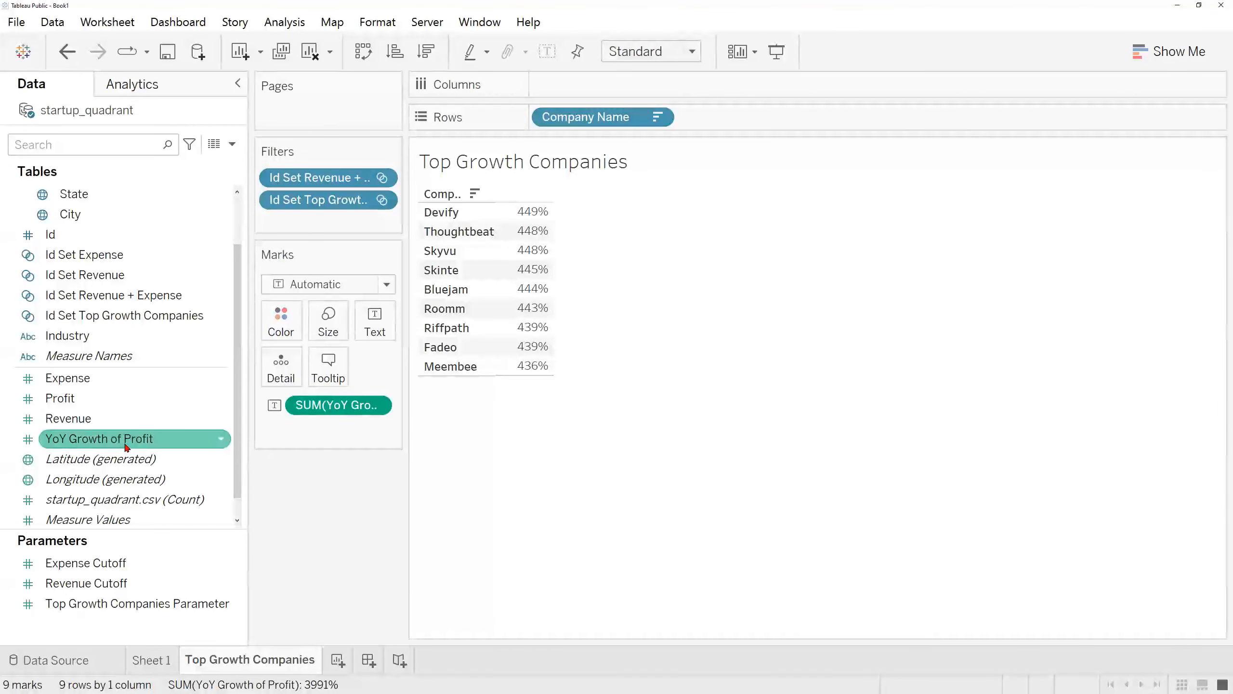
{"action": "left_click_drag", "start_coordinate": [133, 438], "coordinate": [277, 325]}
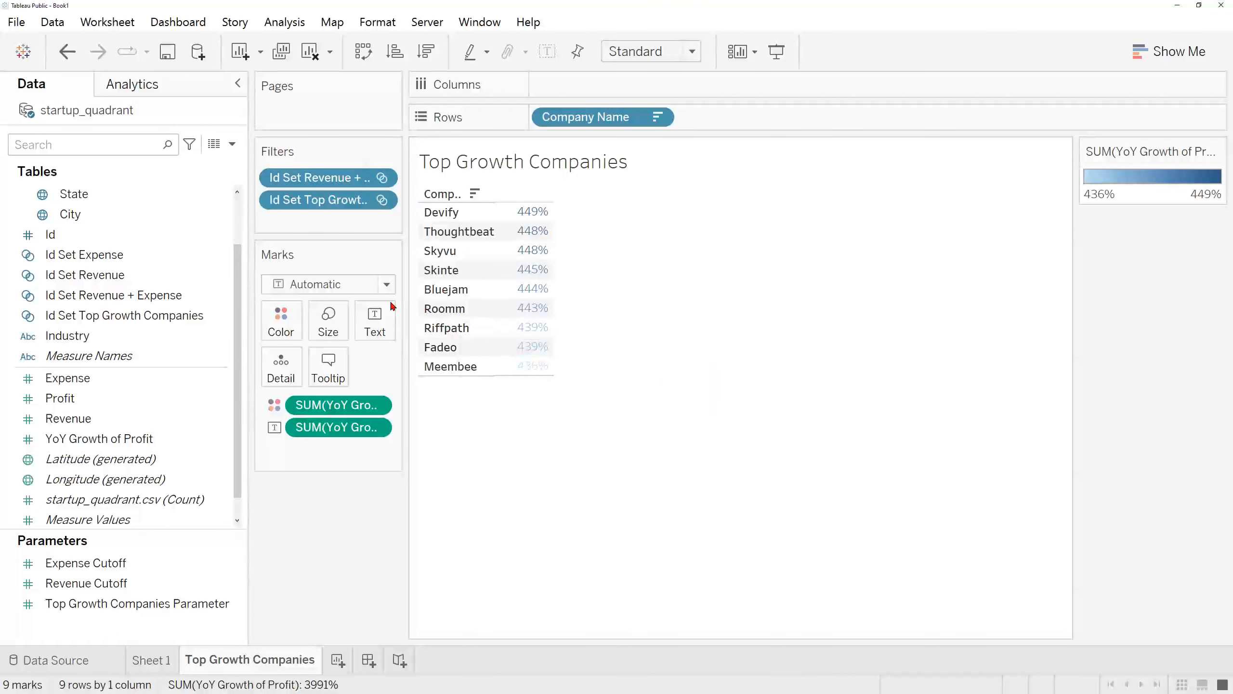
{"action": "left_click", "coordinate": [365, 288]}
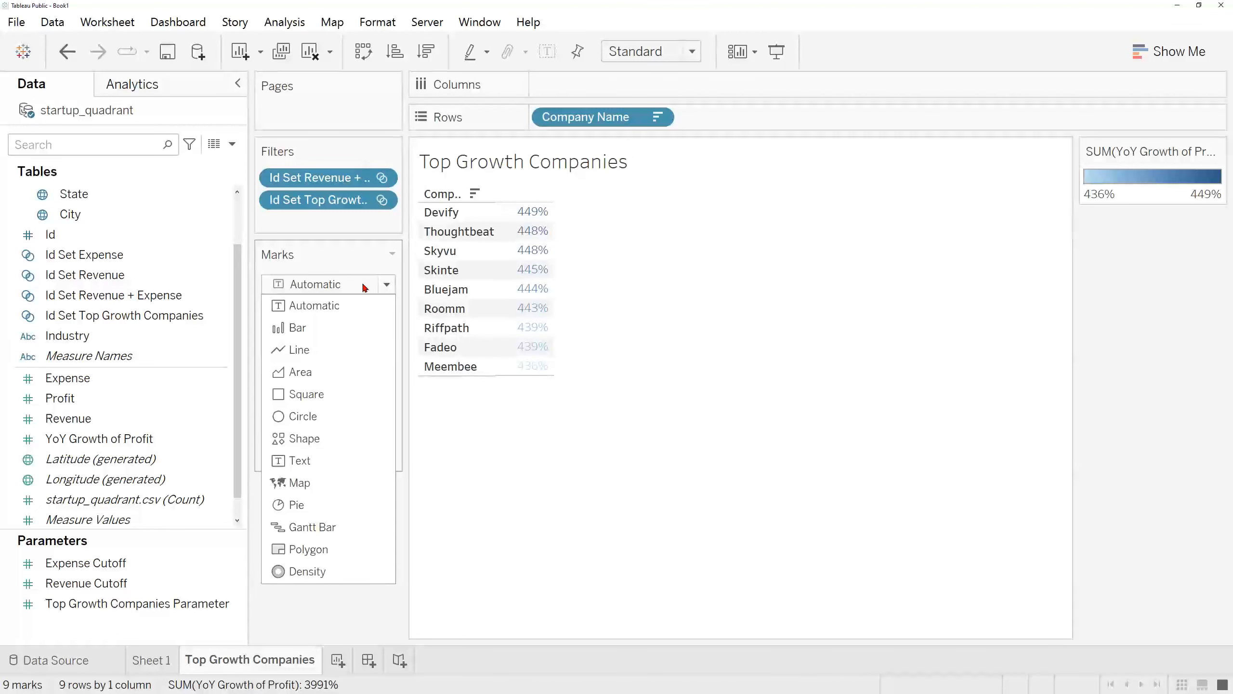
{"action": "left_click", "coordinate": [365, 394]}
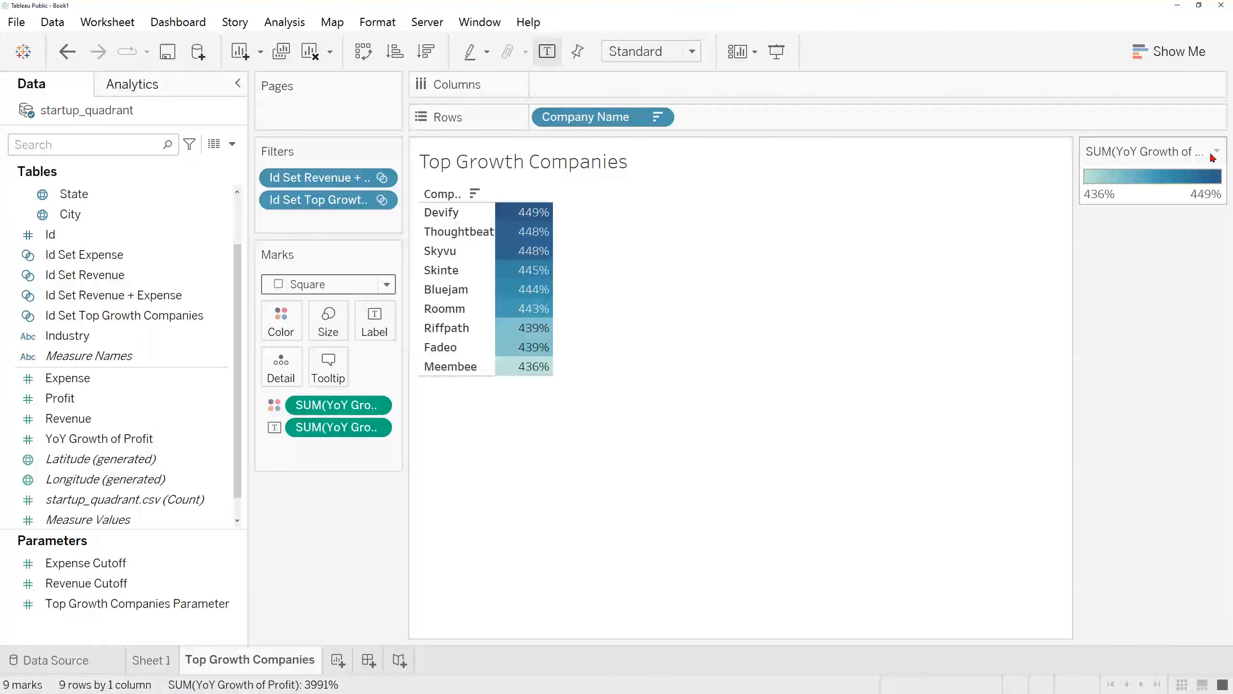
Step: Change the YoY Growth of Profit colour palette to Orange-Gold
{"action": "left_click", "coordinate": [1217, 152]}
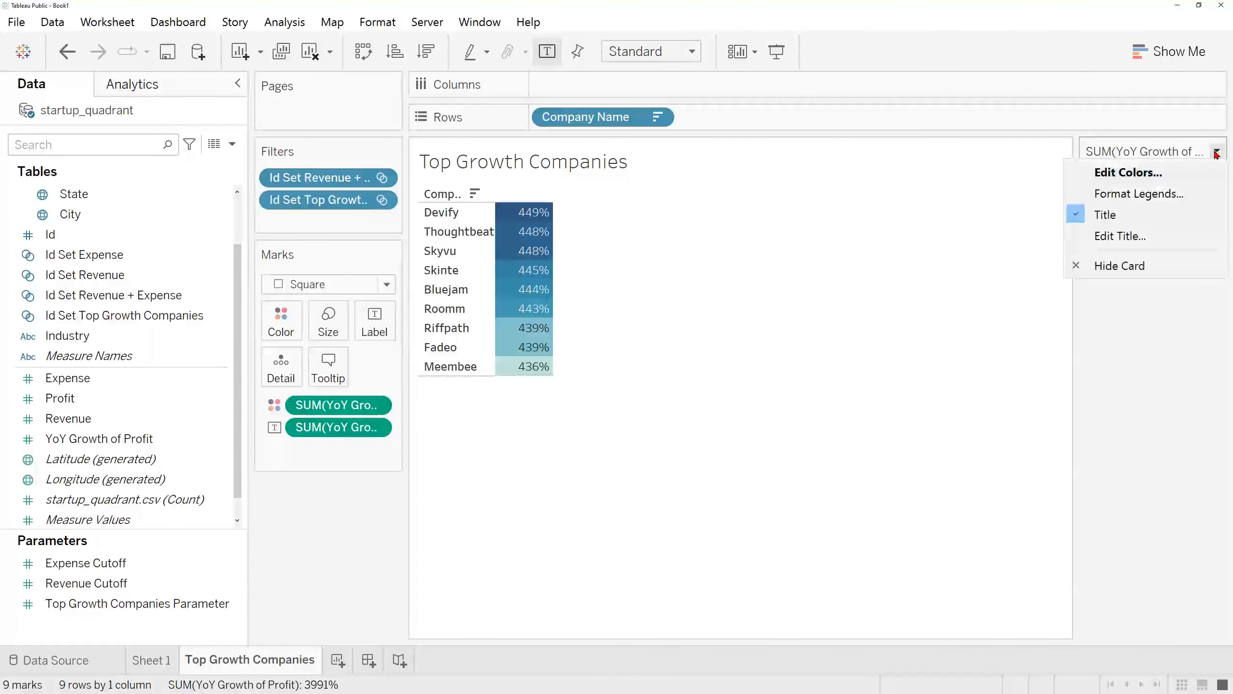
{"action": "left_click", "coordinate": [1196, 171]}
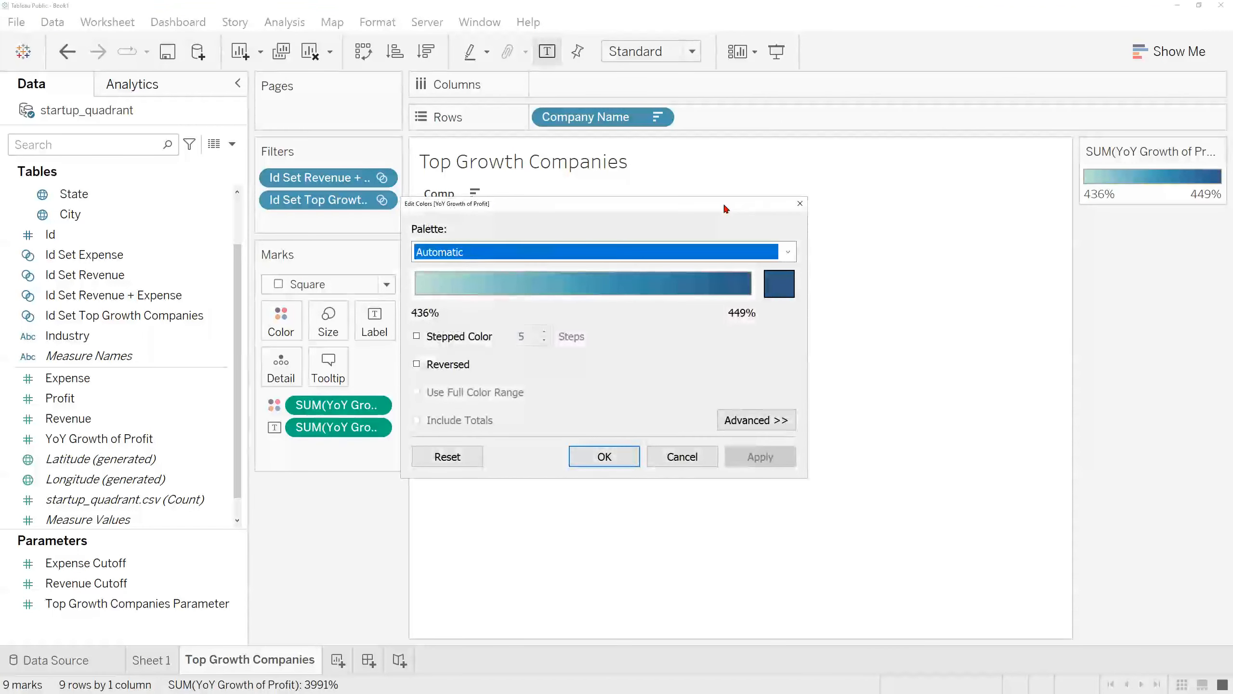
{"action": "left_click", "coordinate": [693, 255]}
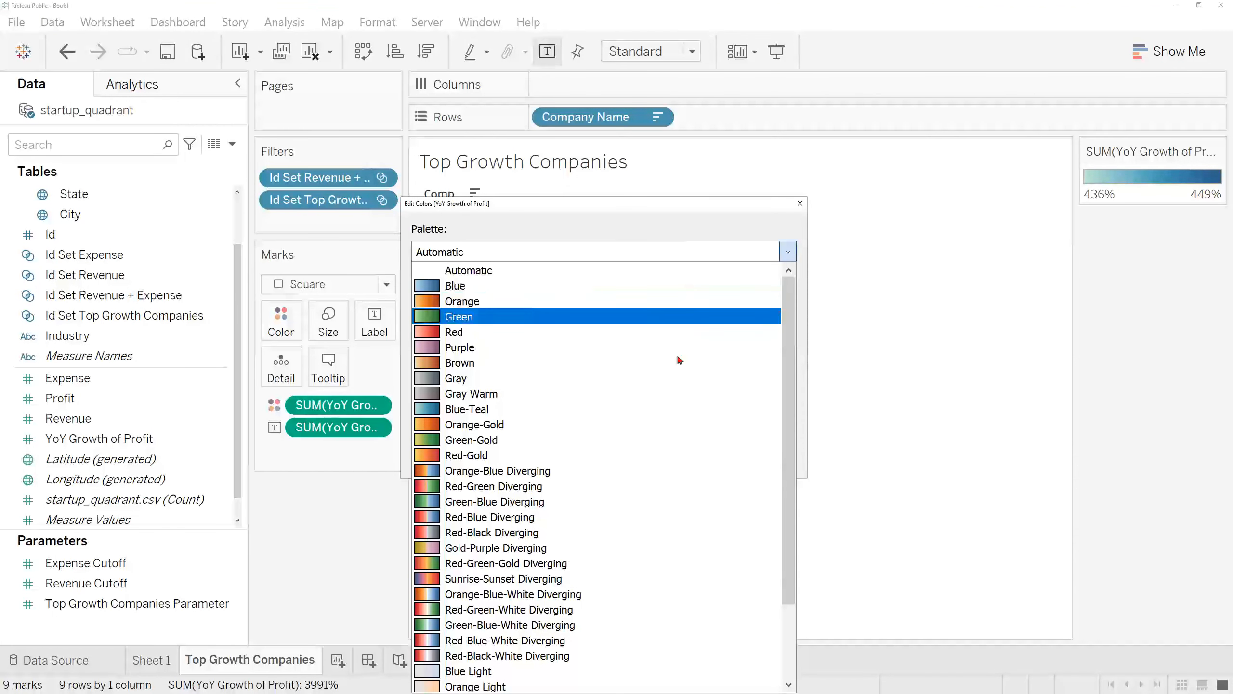
{"action": "left_click", "coordinate": [658, 425]}
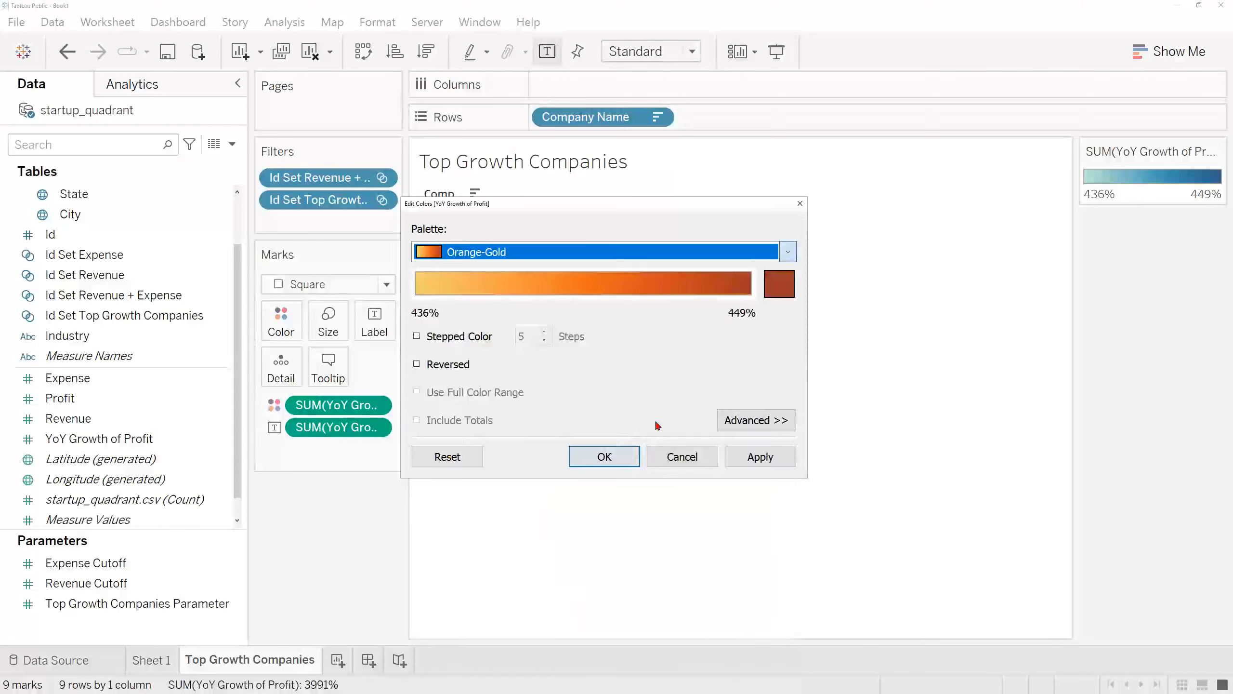
{"action": "left_click", "coordinate": [749, 458]}
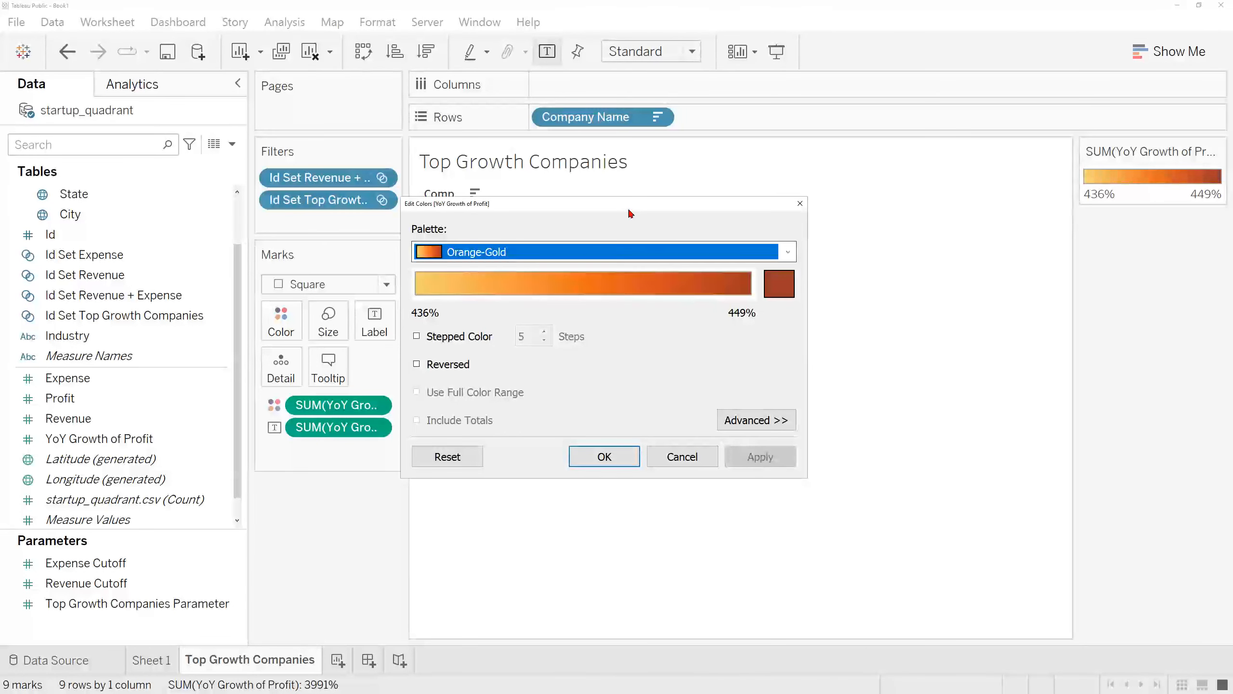
{"action": "left_click_drag", "start_coordinate": [633, 208], "coordinate": [891, 190]}
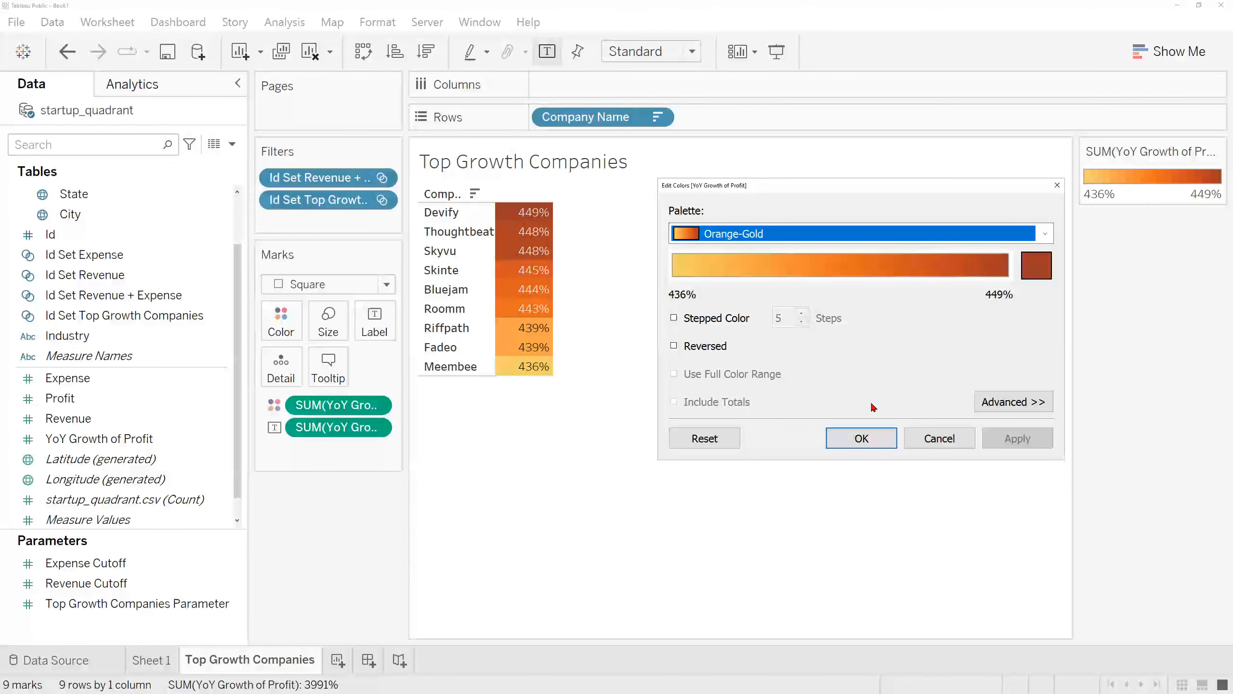
{"action": "left_click", "coordinate": [863, 439]}
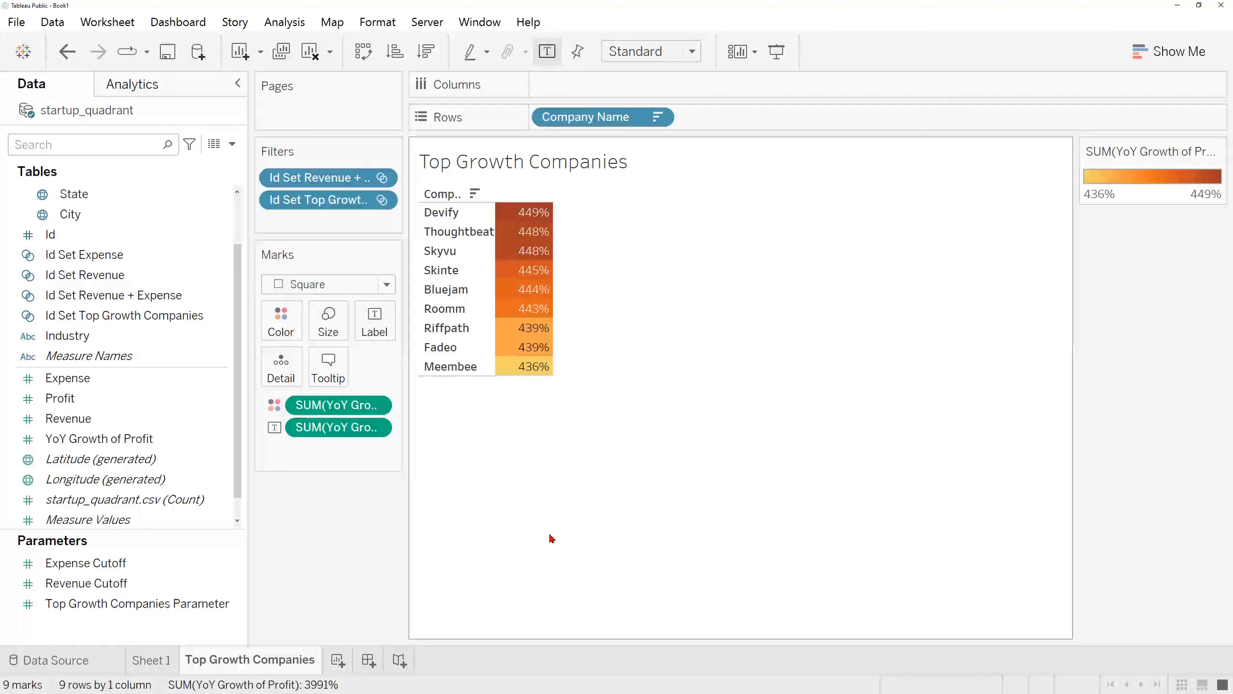
Step: Create a new dashboard and place Sheet 1 on it
{"action": "left_click", "coordinate": [367, 660]}
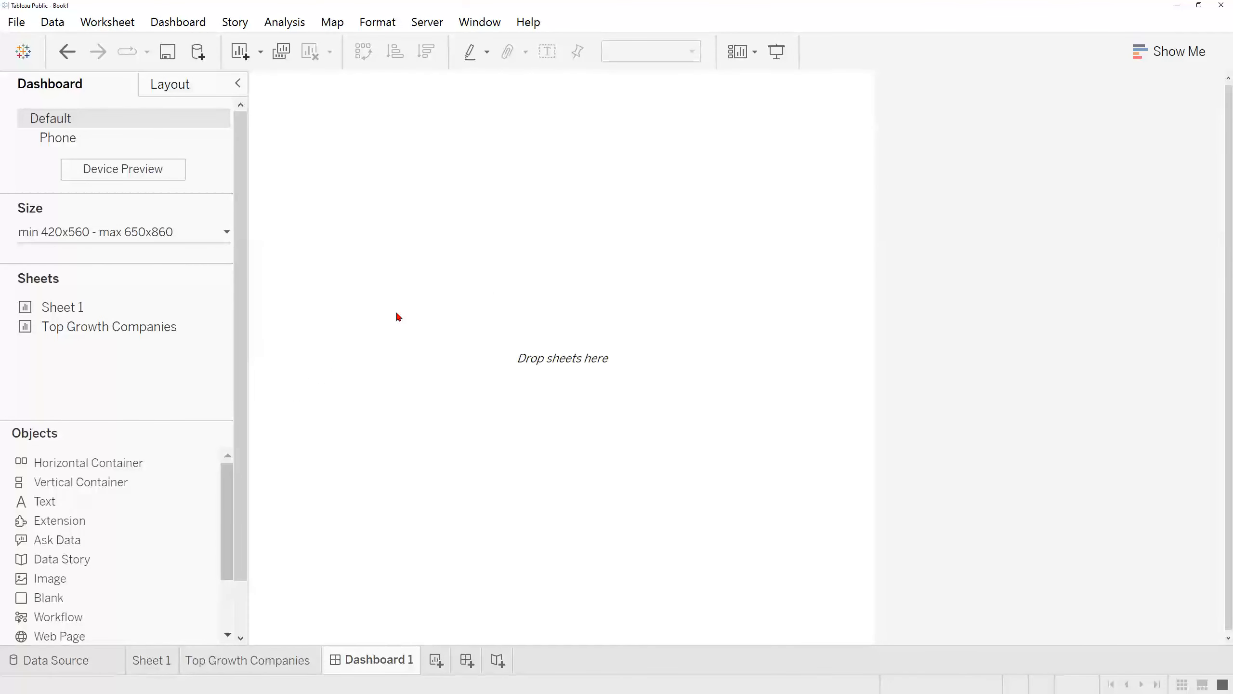
{"action": "mouse_move", "coordinate": [108, 308]}
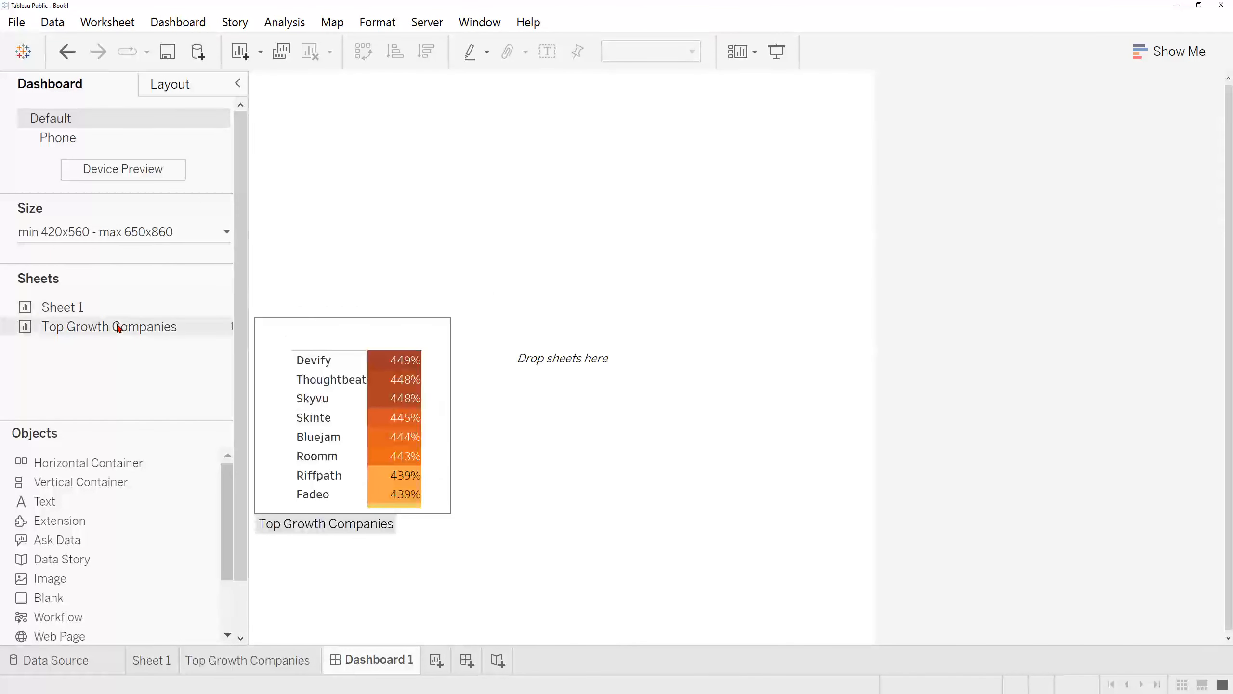
{"action": "left_click_drag", "start_coordinate": [107, 317], "coordinate": [308, 312]}
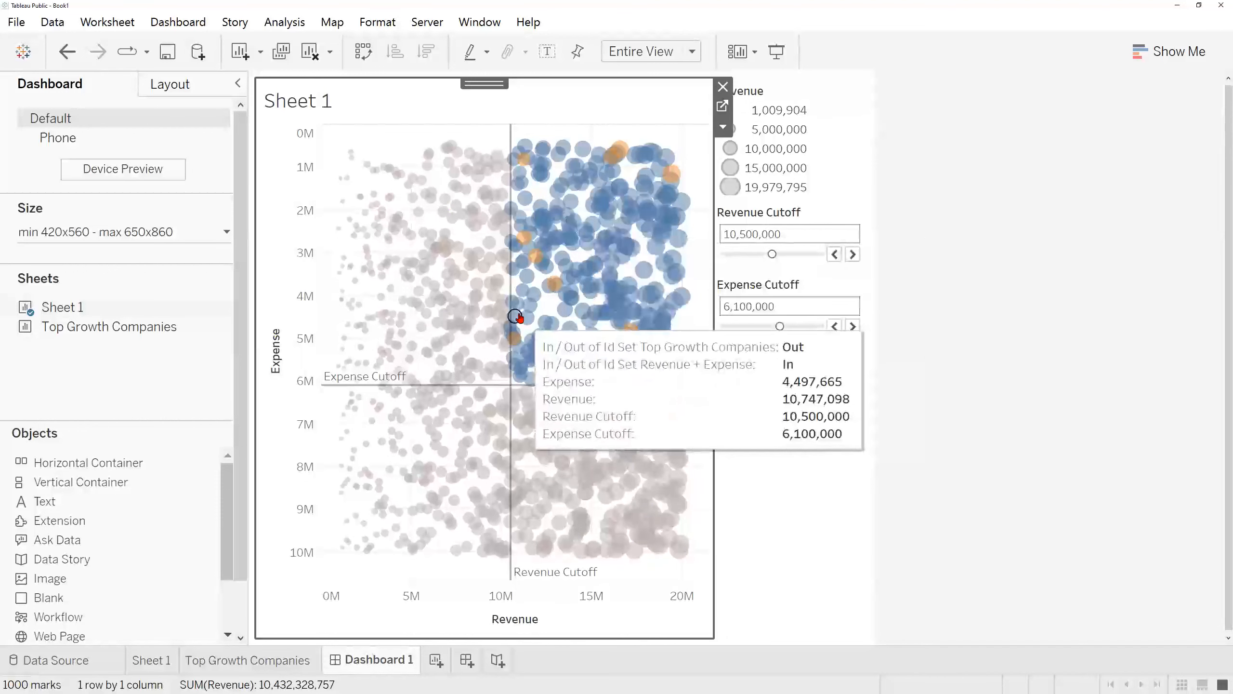
Step: Clear the Sheet 1 chart's title text and remove the Revenue size legend from the dashboard
{"action": "double_click", "coordinate": [316, 107]}
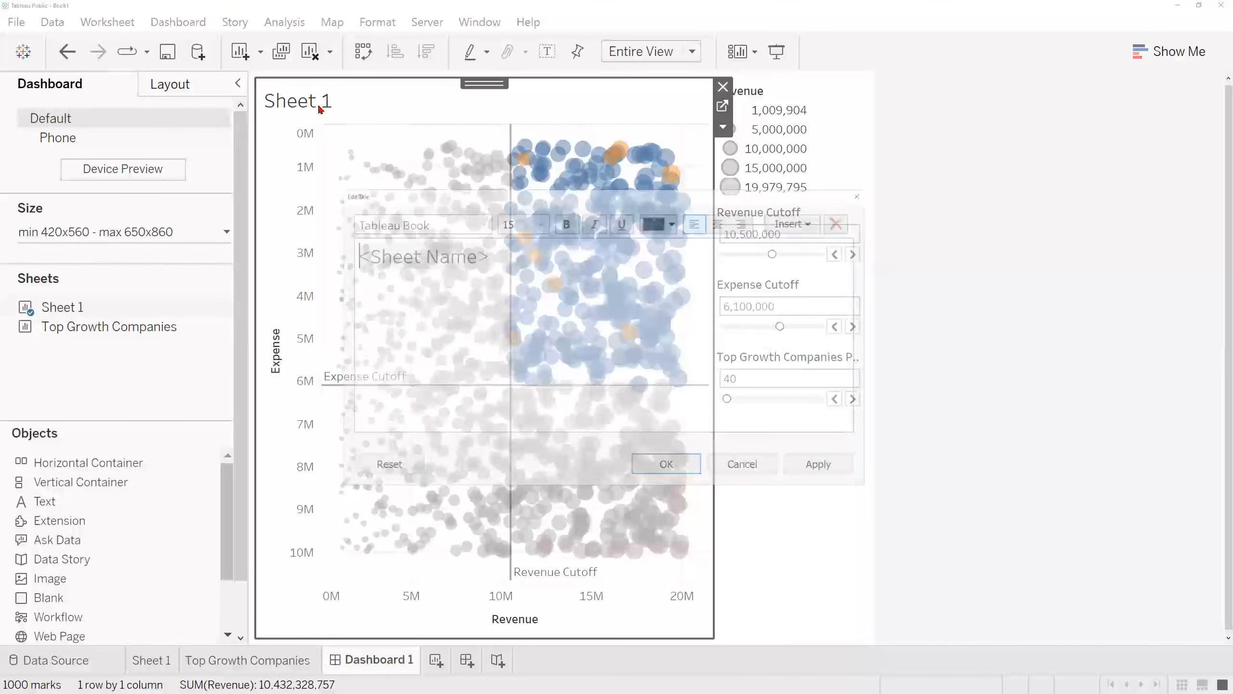
{"action": "left_click_drag", "start_coordinate": [488, 247], "coordinate": [320, 251]}
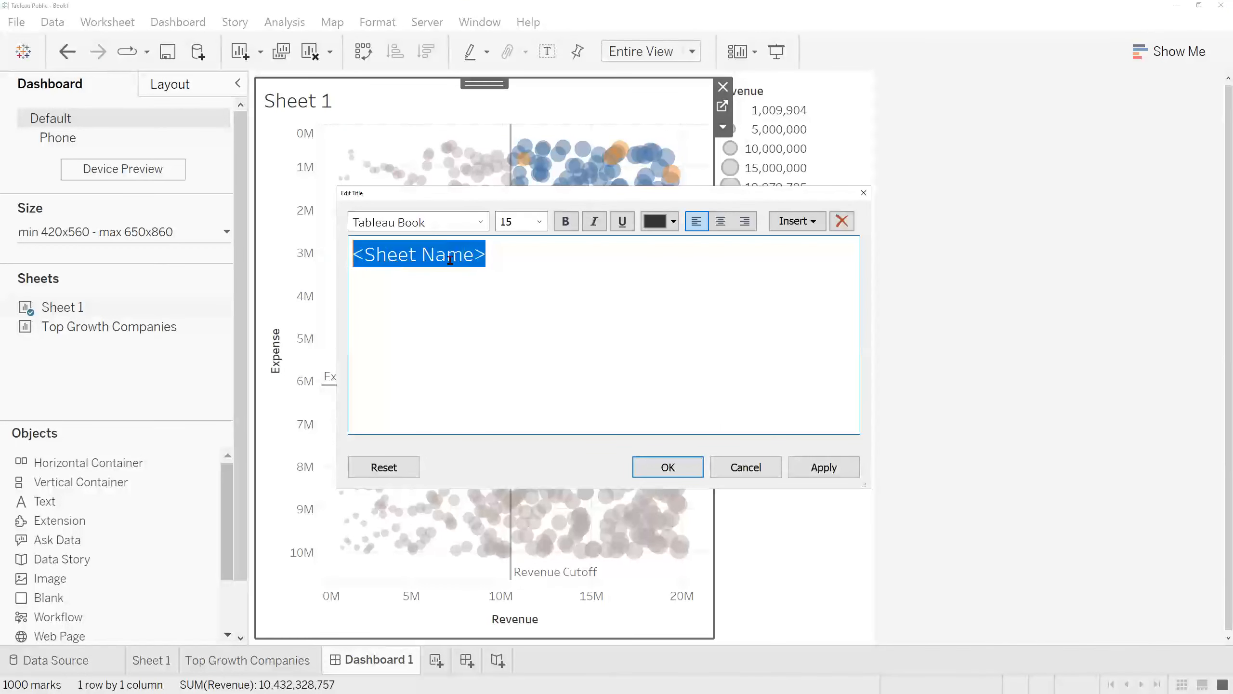
{"action": "key", "text": "BackSpace"}
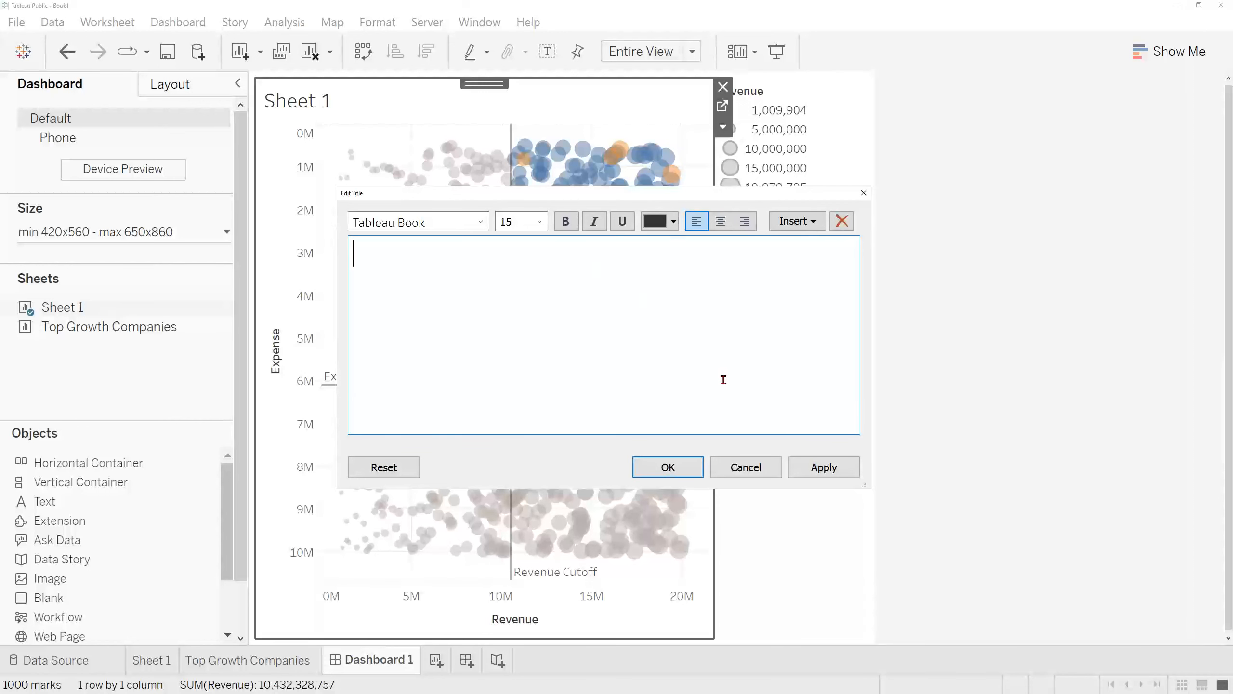
{"action": "left_click", "coordinate": [666, 467]}
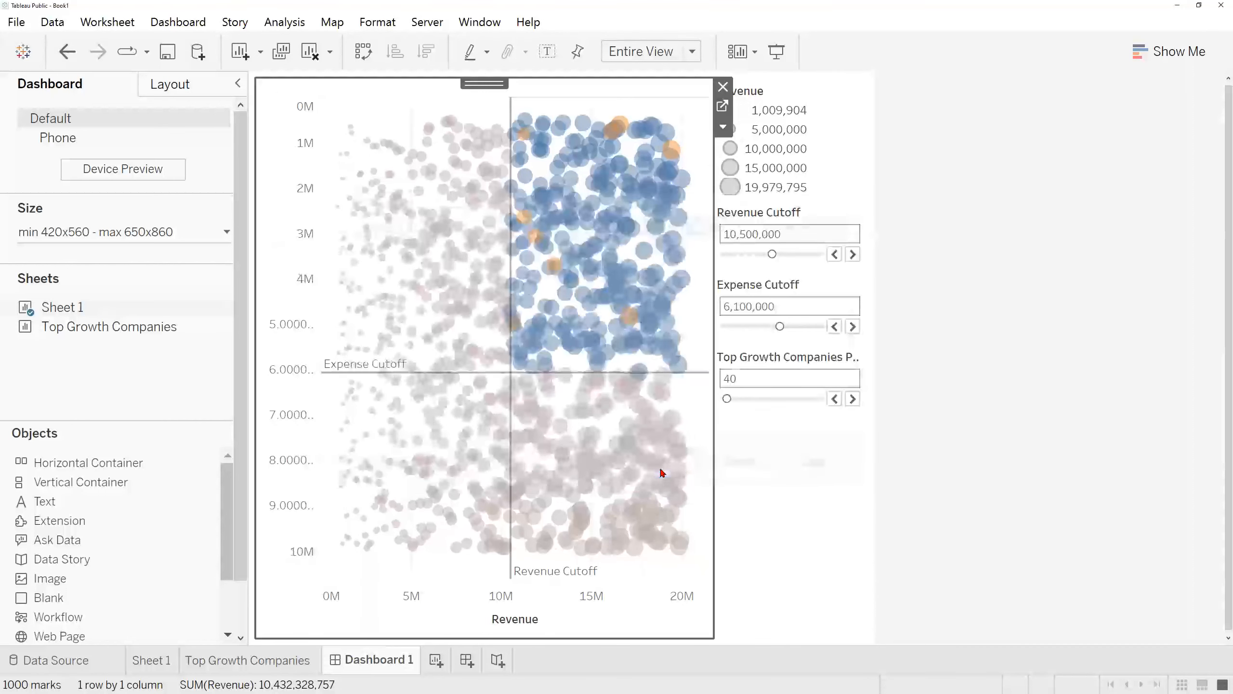
{"action": "left_click", "coordinate": [843, 151]}
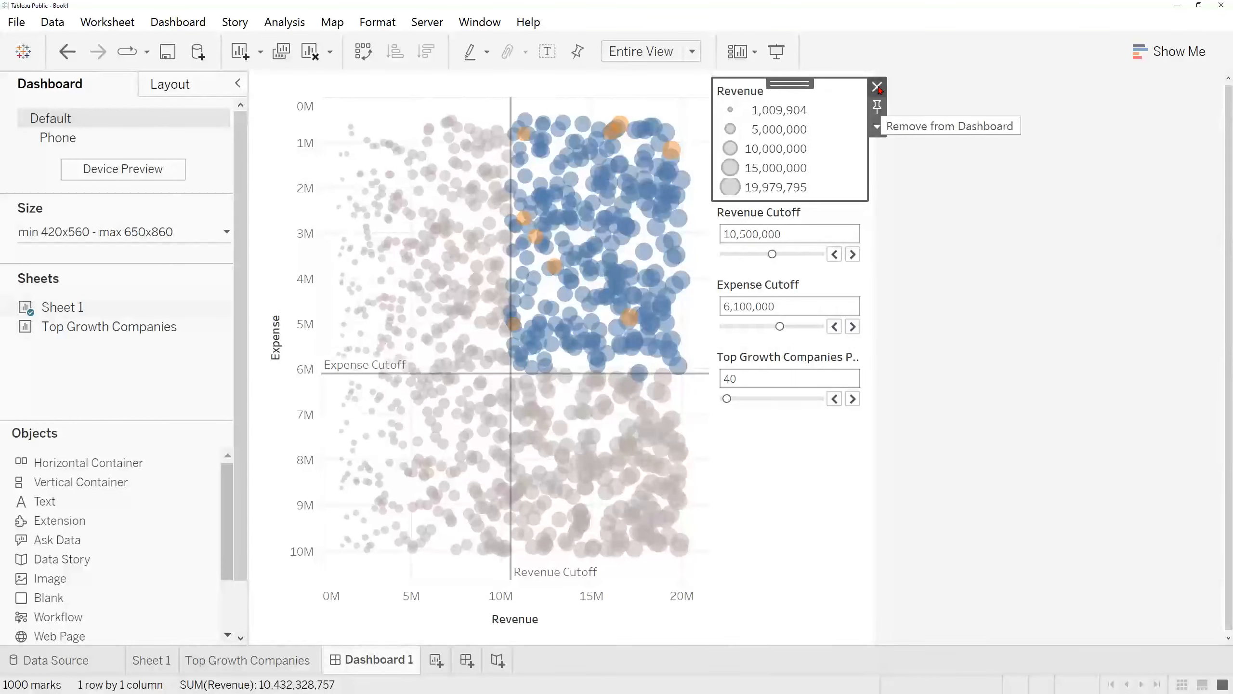
{"action": "left_click", "coordinate": [877, 87]}
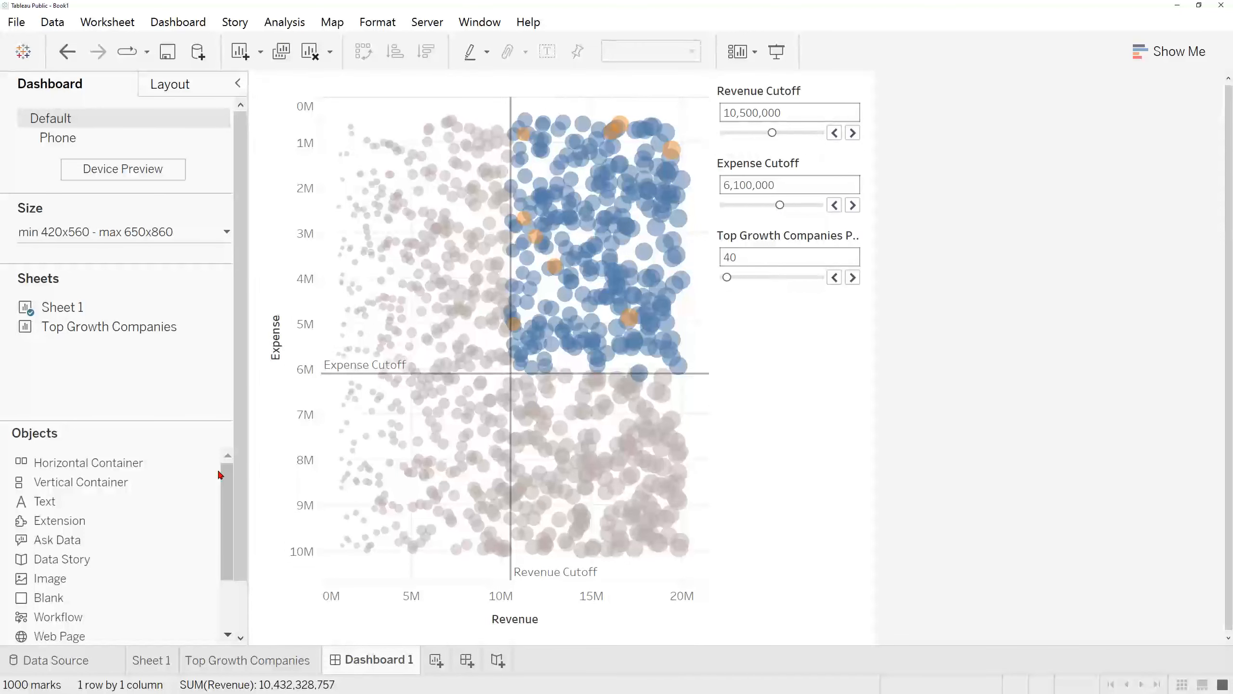
Step: Add the Top Growth Companies sheet below the parameter controls and remove its YoY Growth of Profit colour legend
{"action": "mouse_move", "coordinate": [92, 331]}
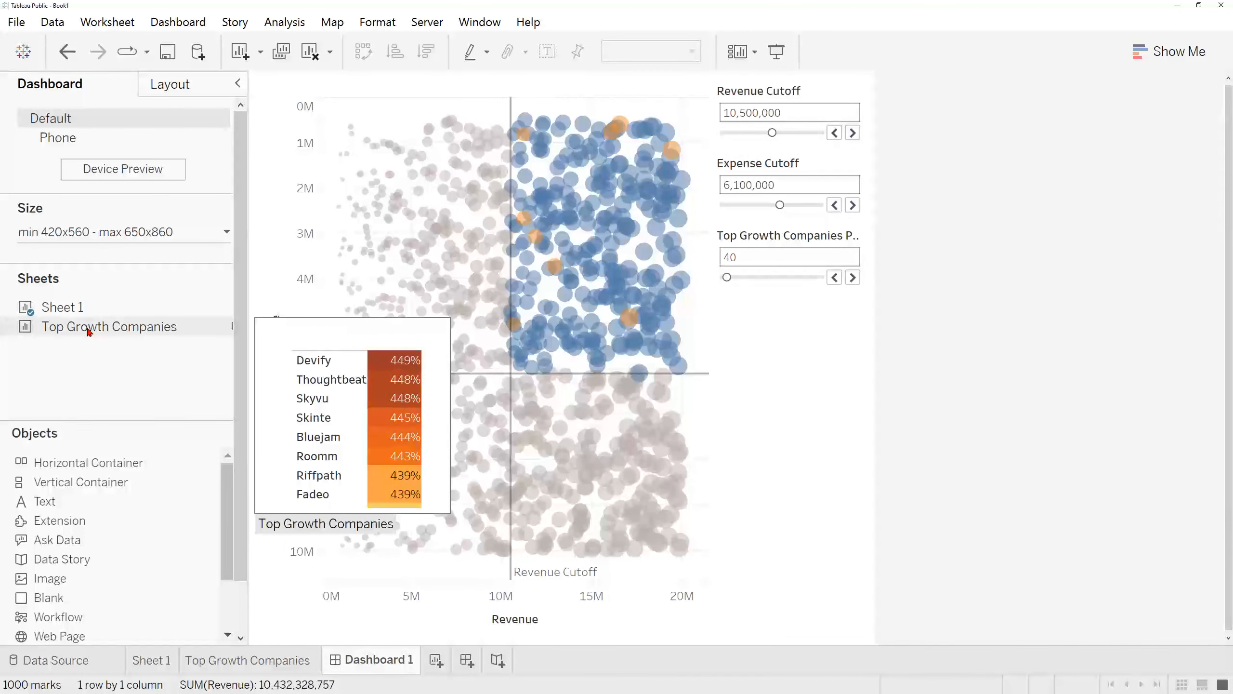
{"action": "left_click_drag", "start_coordinate": [75, 330], "coordinate": [769, 413]}
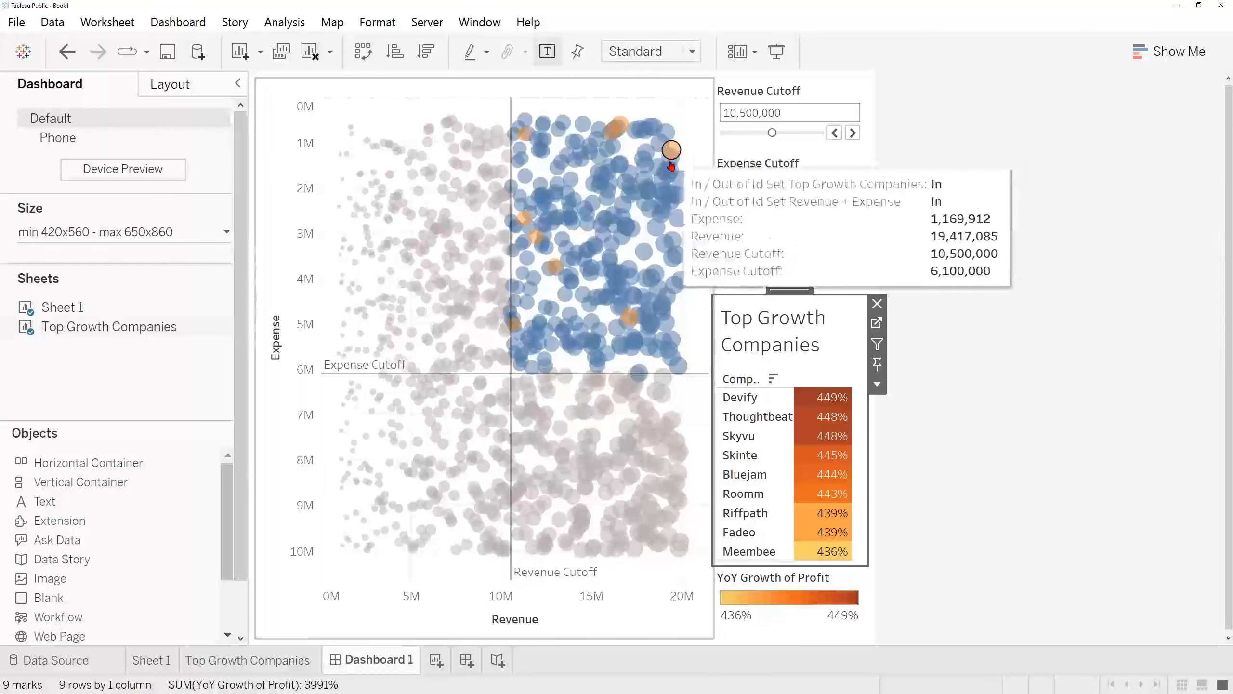
{"action": "left_click", "coordinate": [855, 589]}
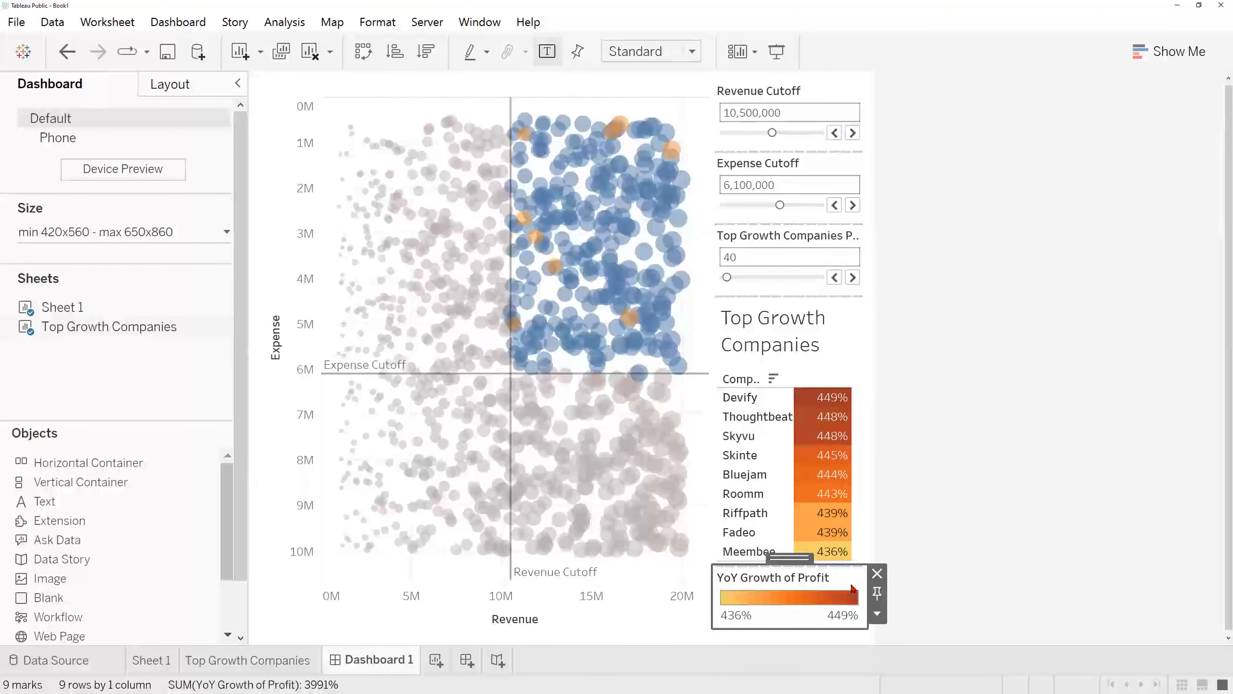
{"action": "left_click", "coordinate": [877, 574]}
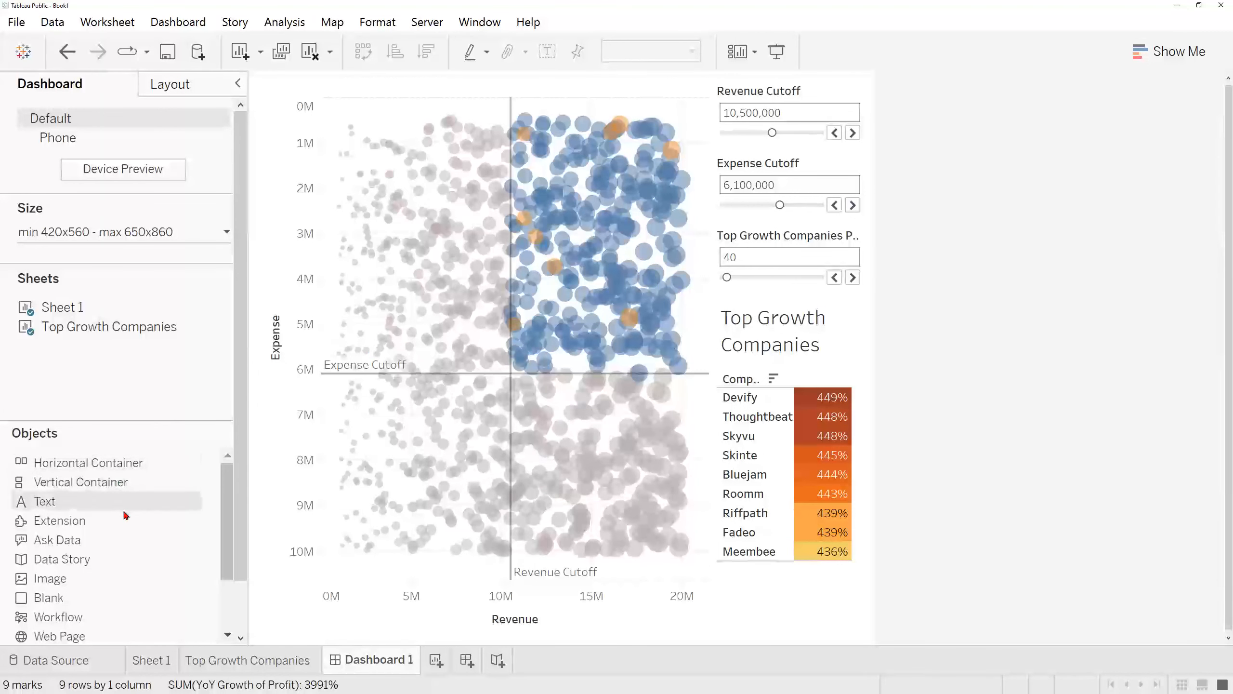
Step: Add the text heading "Startup Quadrant" across the top of the dashboard, centred, bold and at font size 15
{"action": "mouse_move", "coordinate": [116, 502]}
{"action": "left_mouse_down"}
{"action": "mouse_move", "coordinate": [268, 394]}
{"action": "mouse_move", "coordinate": [441, 193]}
{"action": "mouse_move", "coordinate": [544, 98]}
{"action": "mouse_move", "coordinate": [585, 89]}
{"action": "left_mouse_up"}
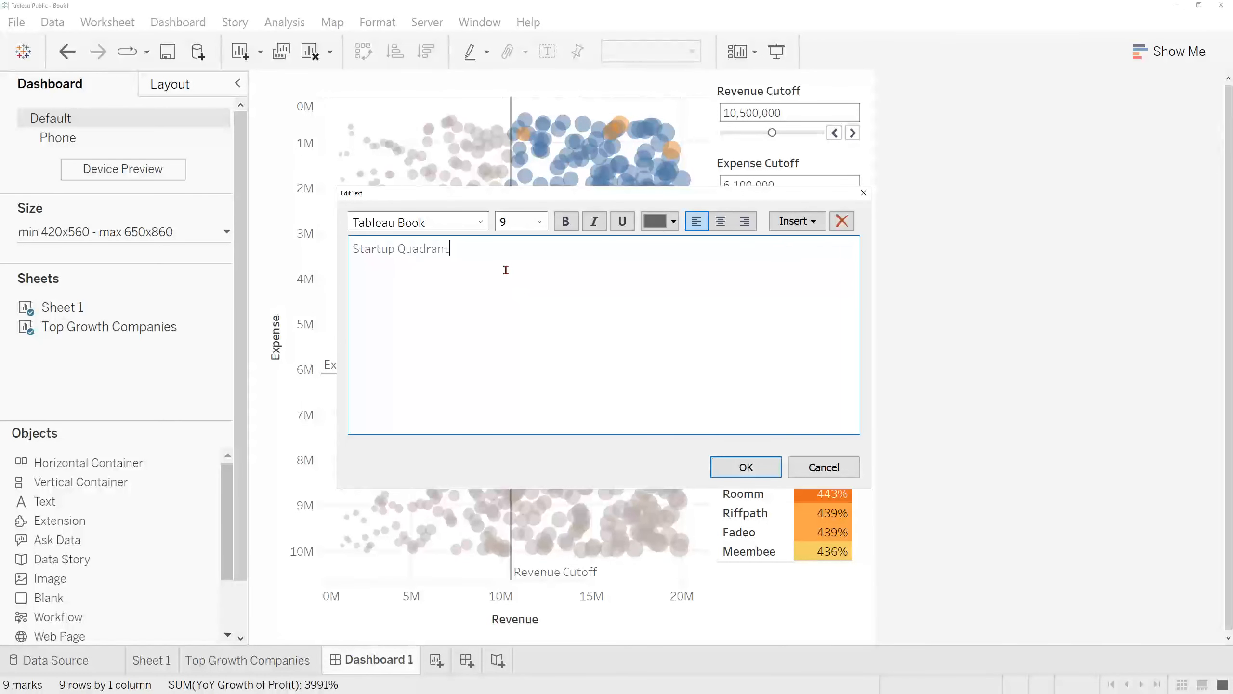
{"action": "left_click_drag", "start_coordinate": [462, 255], "coordinate": [326, 254]}
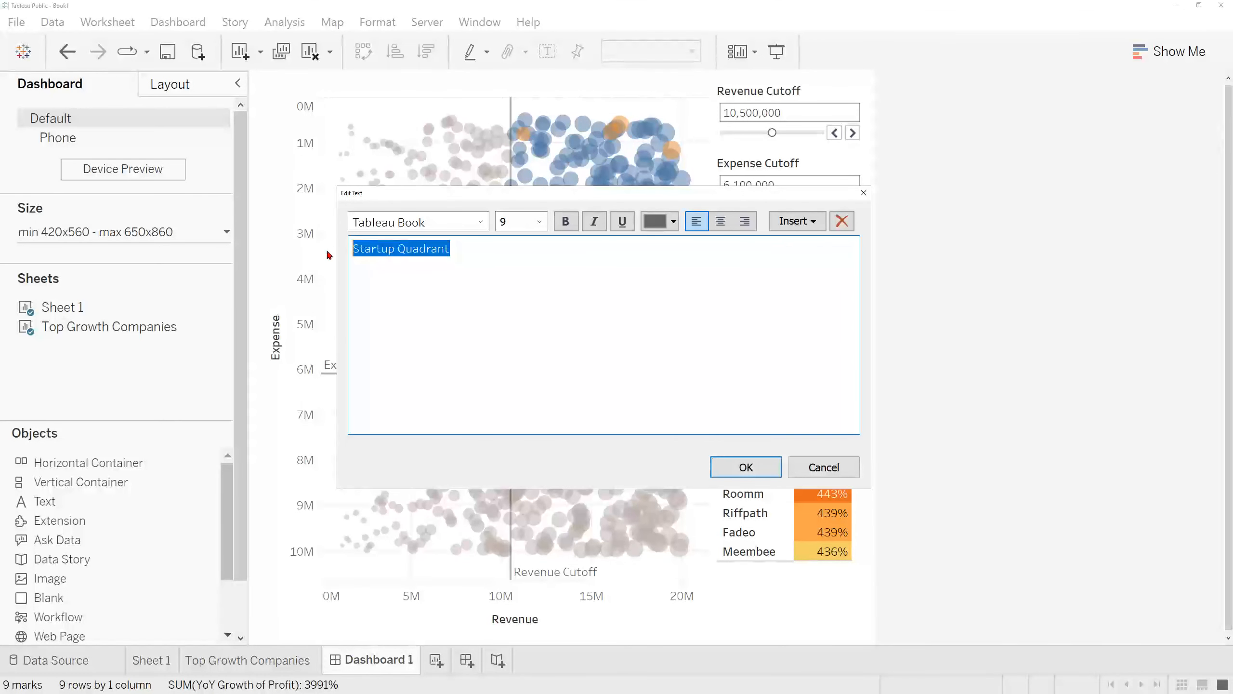
{"action": "left_click", "coordinate": [720, 221]}
{"action": "left_click", "coordinate": [565, 221]}
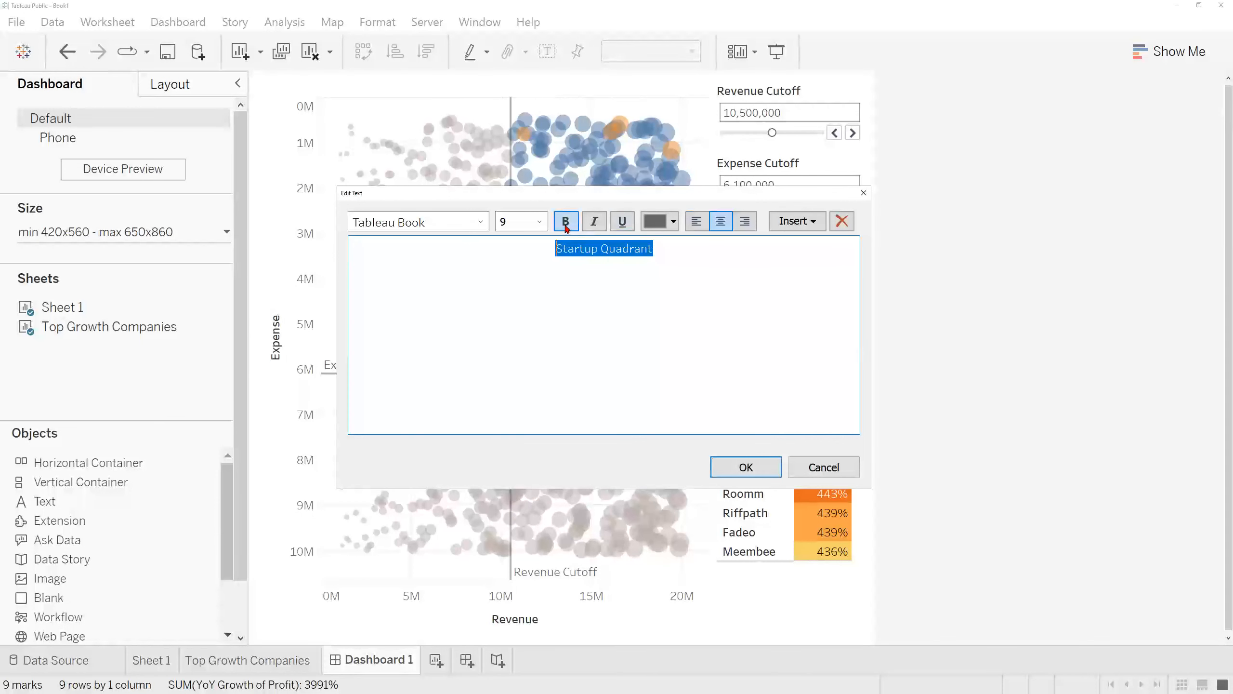
{"action": "left_click", "coordinate": [539, 221]}
{"action": "left_click", "coordinate": [516, 339]}
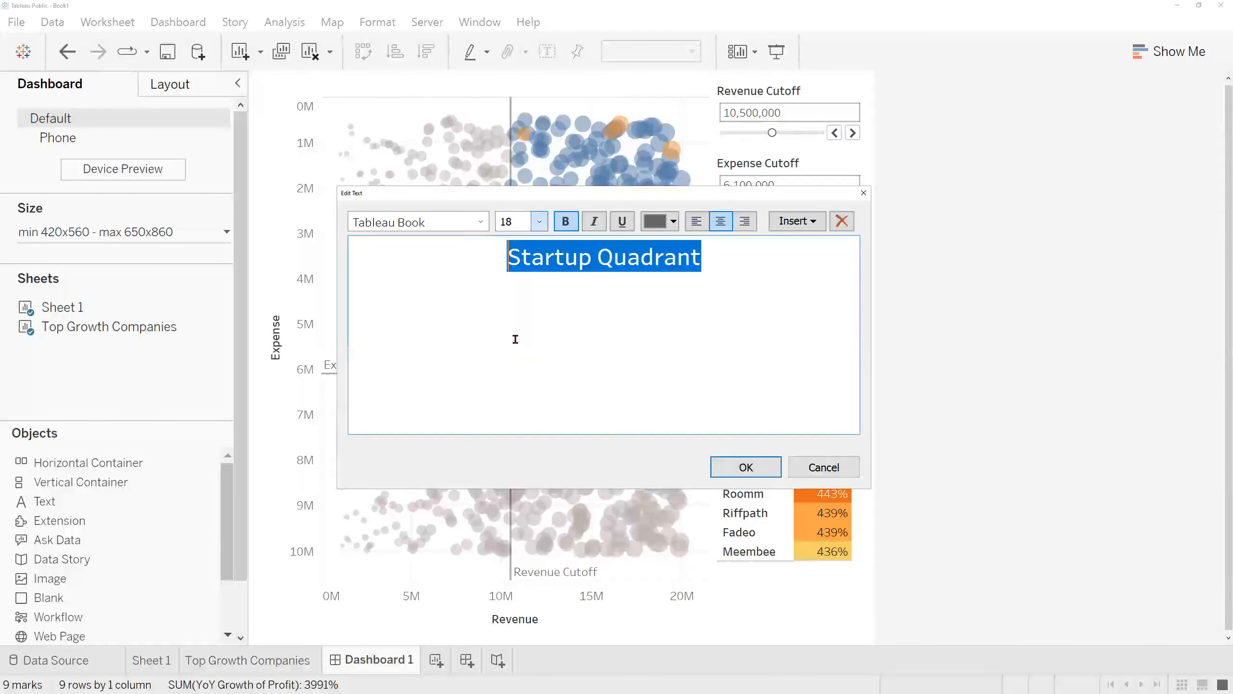
{"action": "left_click", "coordinate": [540, 222]}
{"action": "left_click", "coordinate": [525, 313]}
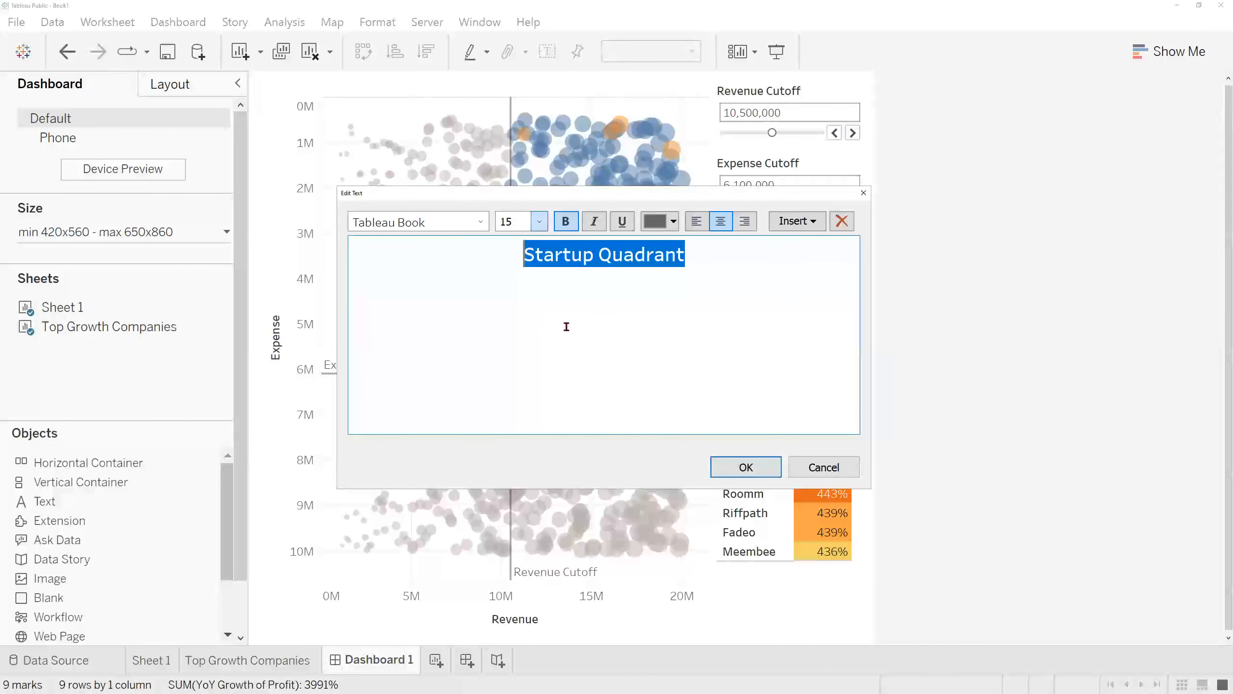
{"action": "left_click", "coordinate": [746, 466]}
{"action": "left_click_drag", "start_coordinate": [564, 356], "coordinate": [568, 107]}
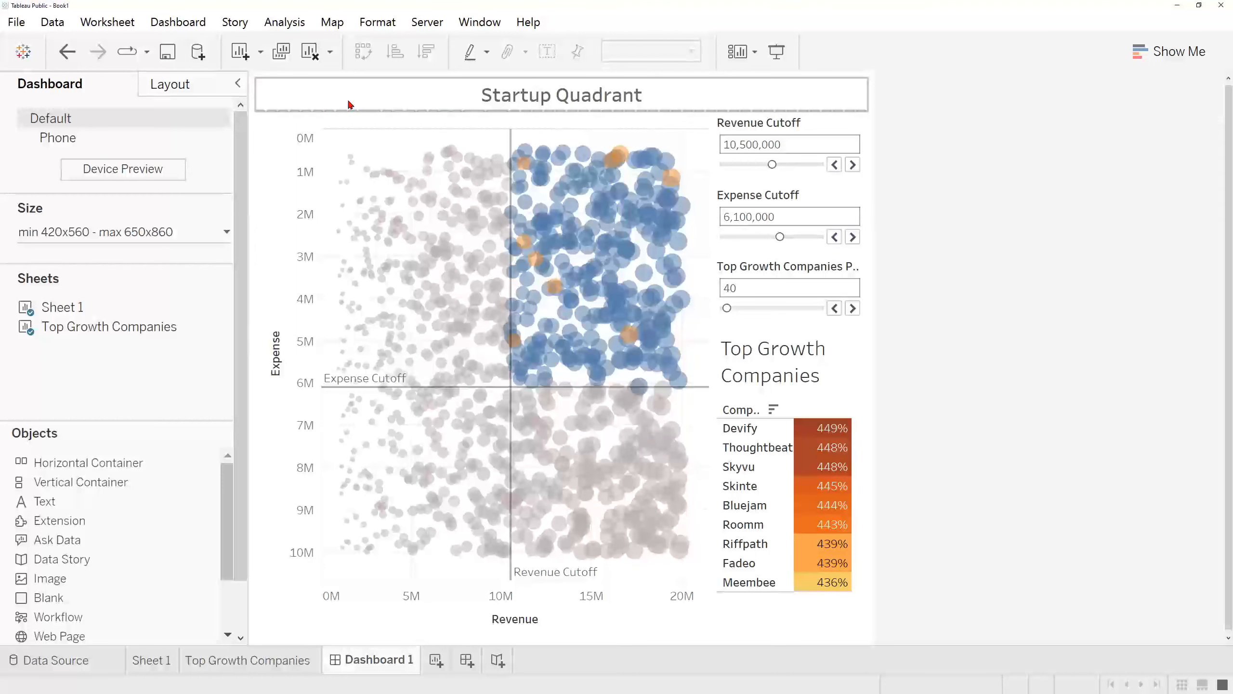
Step: Give the Startup Quadrant heading a thin solid black border and a light blue background
{"action": "left_click", "coordinate": [192, 90]}
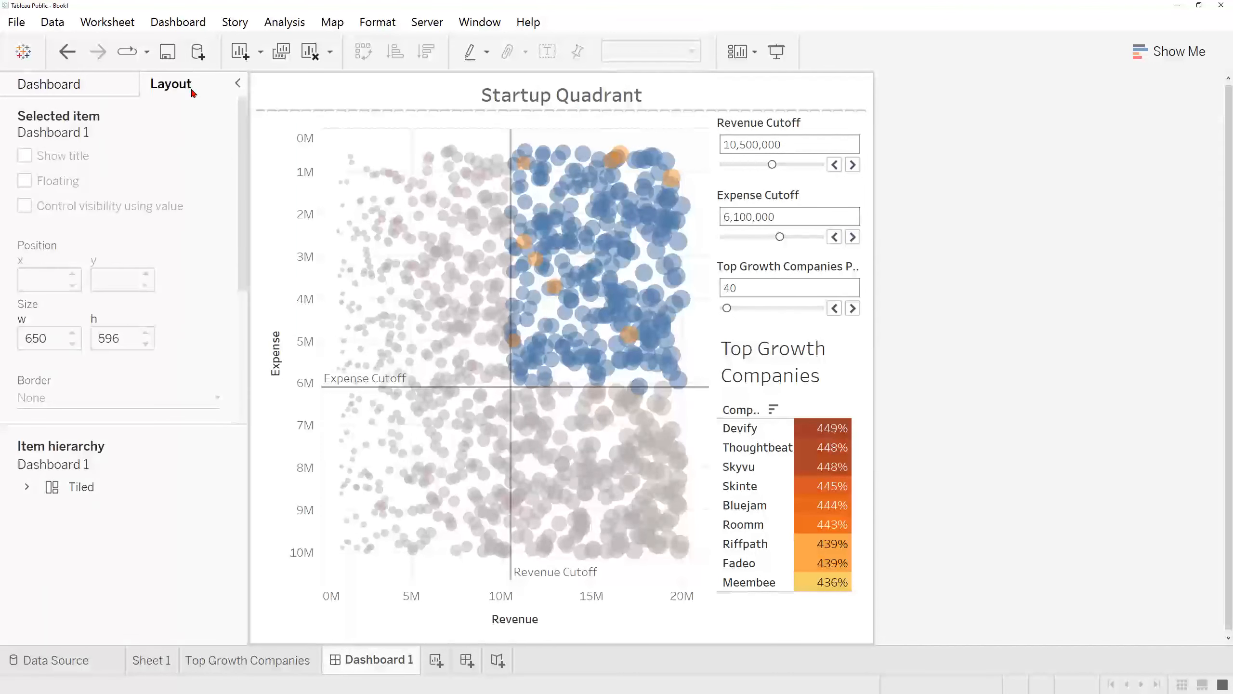
{"action": "scroll", "coordinate": [158, 300], "scroll_direction": "down", "scroll_amount": 3}
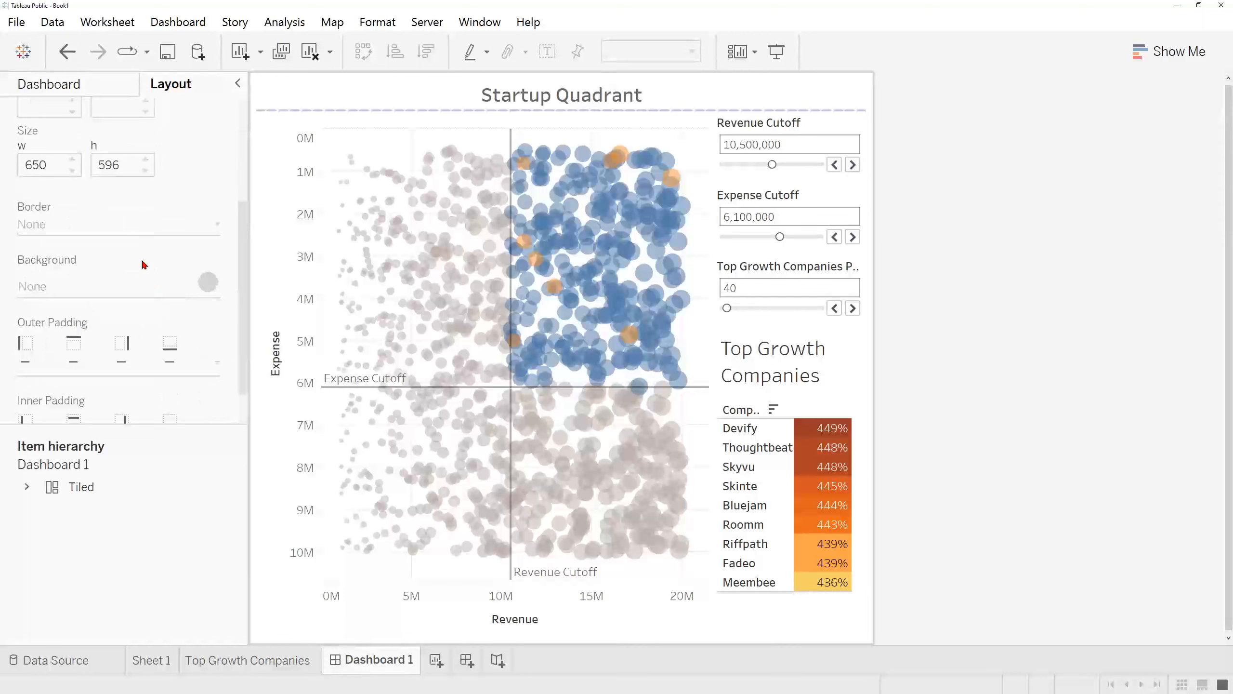
{"action": "left_click", "coordinate": [427, 94]}
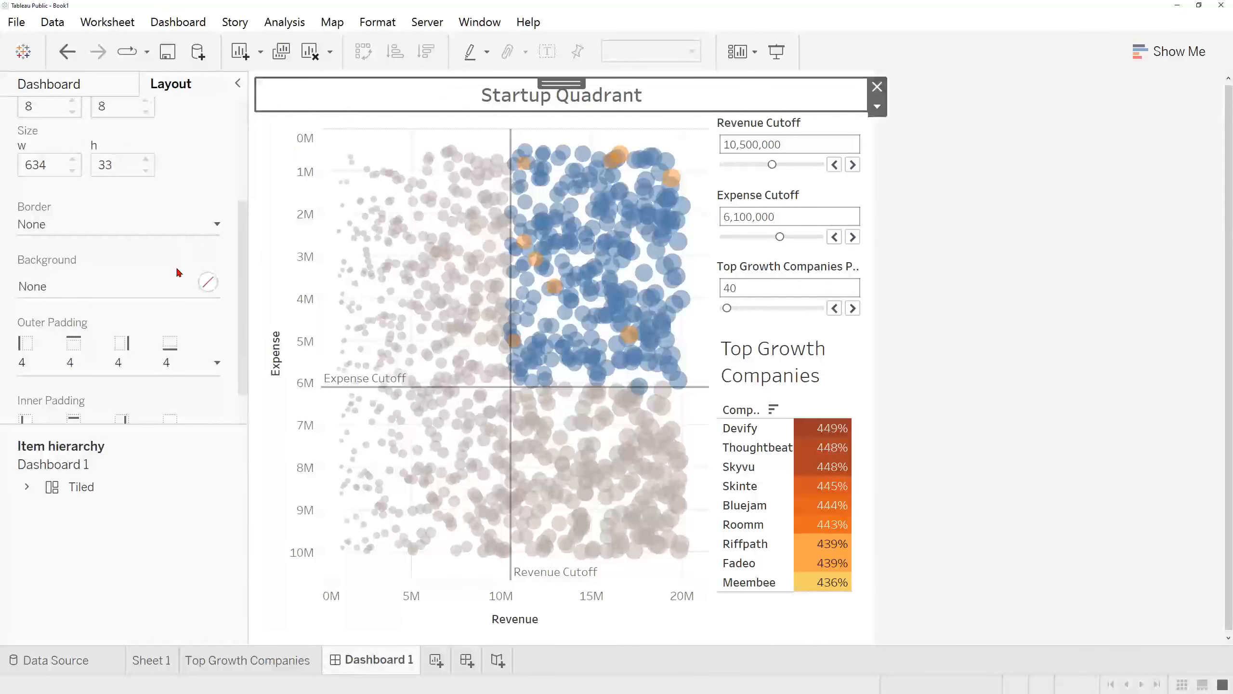
{"action": "left_click", "coordinate": [215, 227]}
{"action": "left_click", "coordinate": [147, 289]}
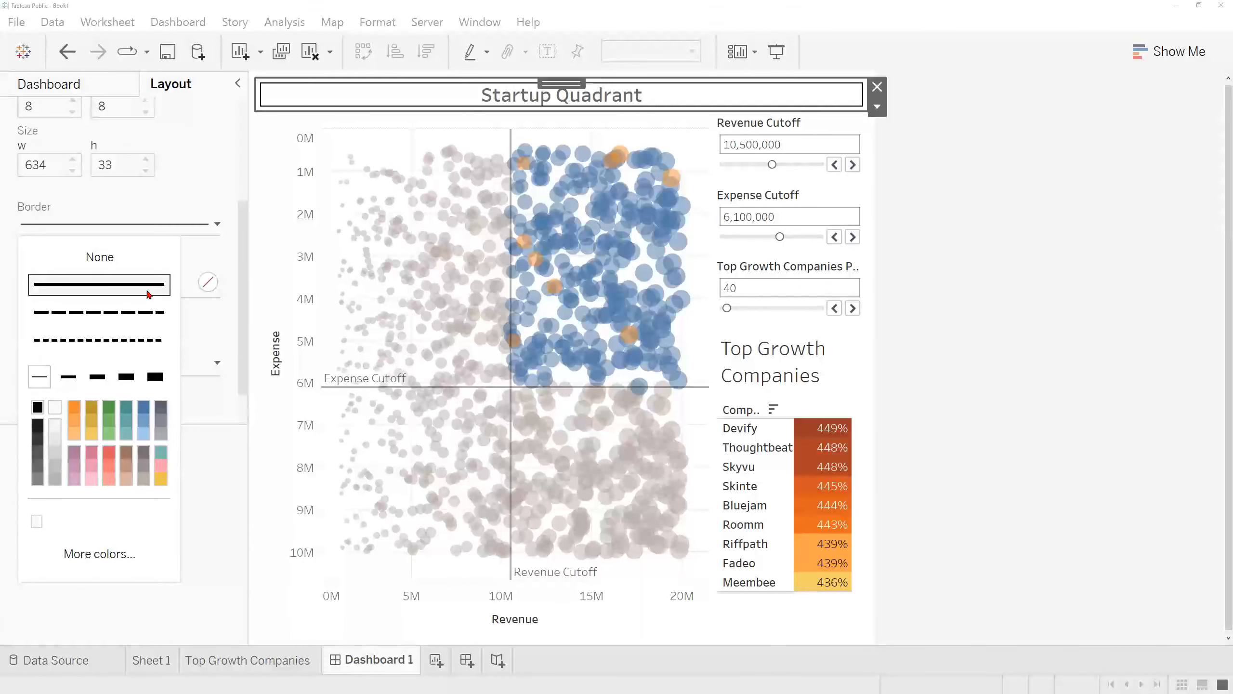
{"action": "left_click", "coordinate": [209, 283]}
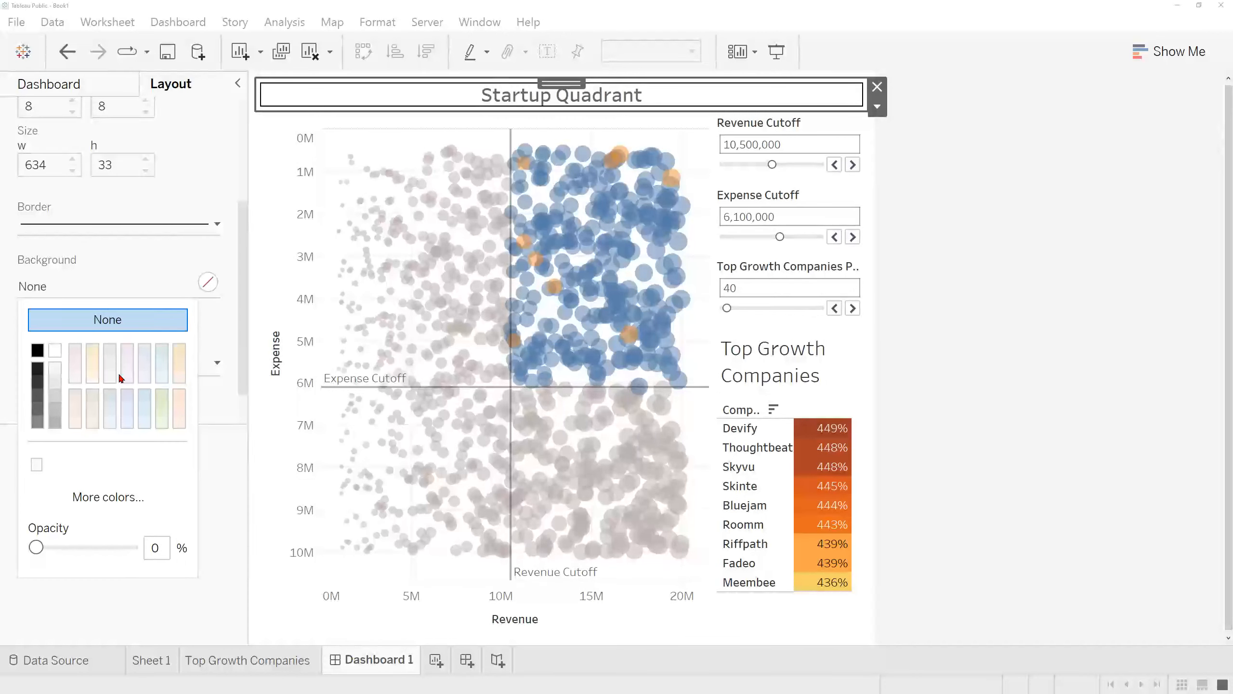
{"action": "left_click", "coordinate": [141, 411]}
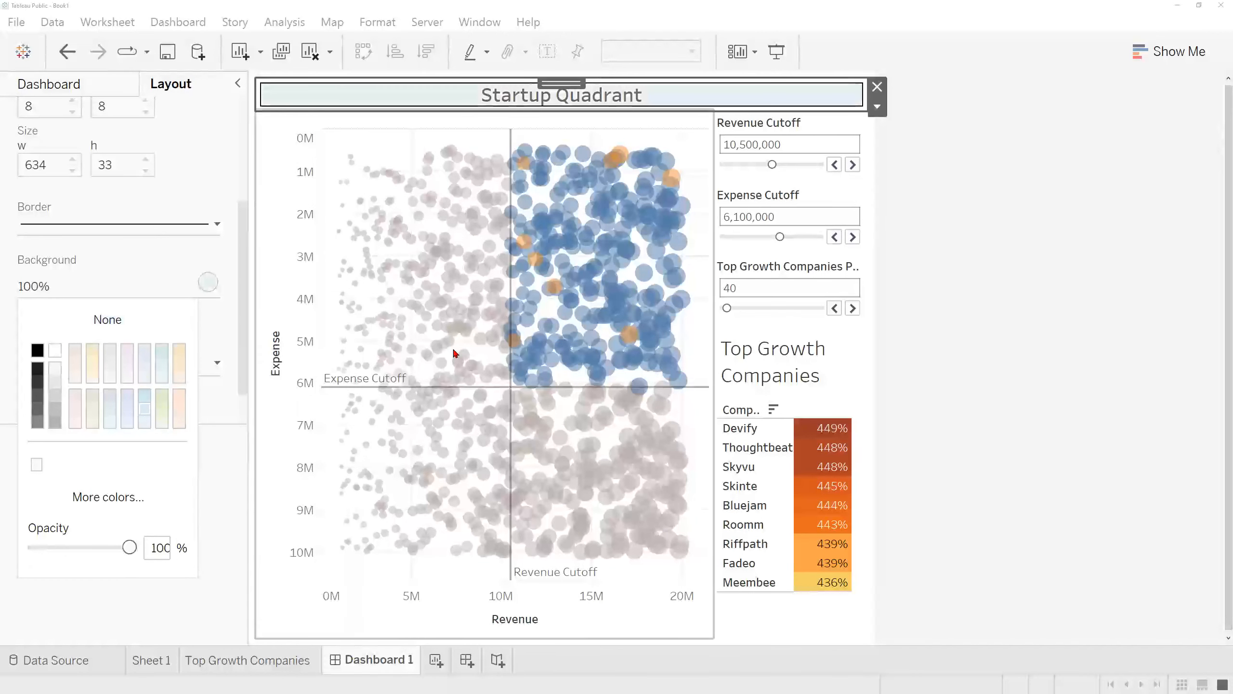
{"action": "left_click", "coordinate": [929, 255]}
Step: Set Revenue Cutoff to 12,900,000, Expense Cutoff to 4,200,000 and Top Growth Companies Parameter to 90 on the dashboard
{"action": "left_click_drag", "start_coordinate": [770, 165], "coordinate": [776, 166]}
{"action": "left_click", "coordinate": [781, 241]}
{"action": "left_click_drag", "start_coordinate": [779, 237], "coordinate": [780, 237]}
{"action": "mouse_move", "coordinate": [727, 308]}
{"action": "left_mouse_down"}
{"action": "mouse_move", "coordinate": [749, 309]}
{"action": "mouse_move", "coordinate": [731, 310]}
{"action": "left_mouse_up"}
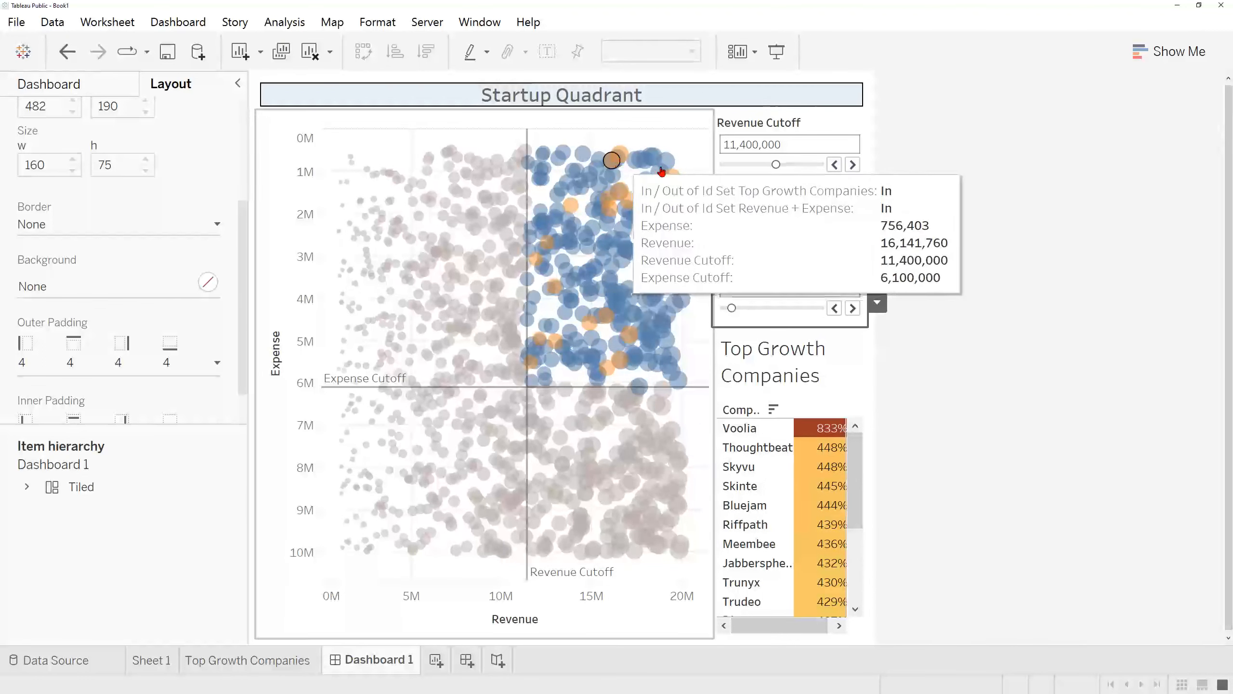
{"action": "left_click", "coordinate": [761, 238]}
{"action": "left_click", "coordinate": [784, 164]}
{"action": "left_click", "coordinate": [99, 93]}
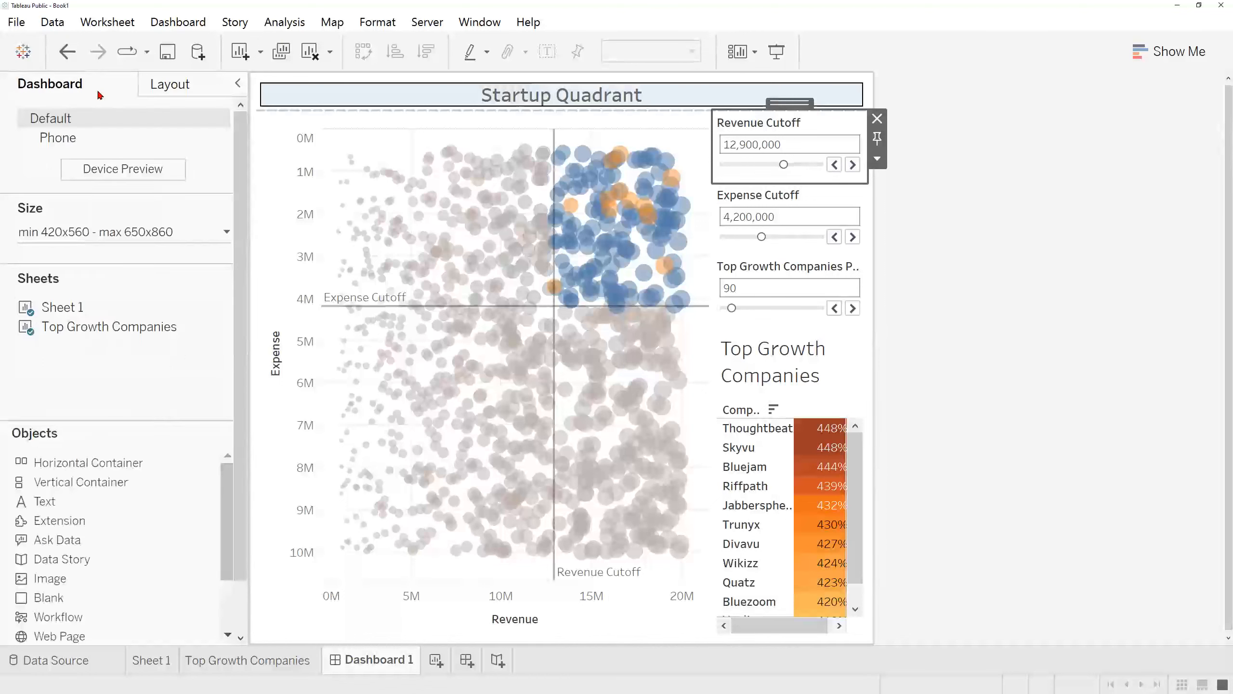